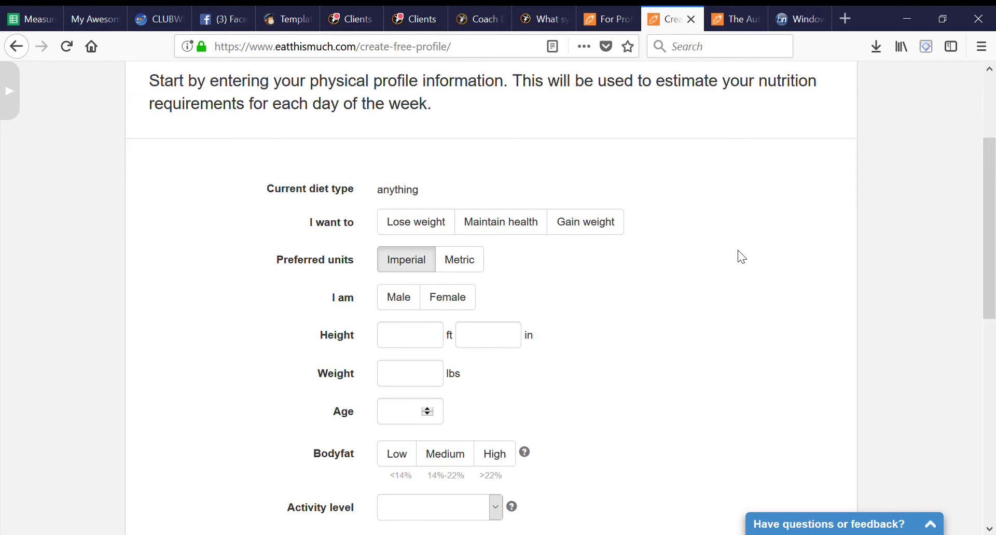
Set the physical profile to gain weight, with metric units and male as the sex.
{"action": "scroll", "coordinate": [239, 242], "scroll_direction": "up", "scroll_amount": 3}
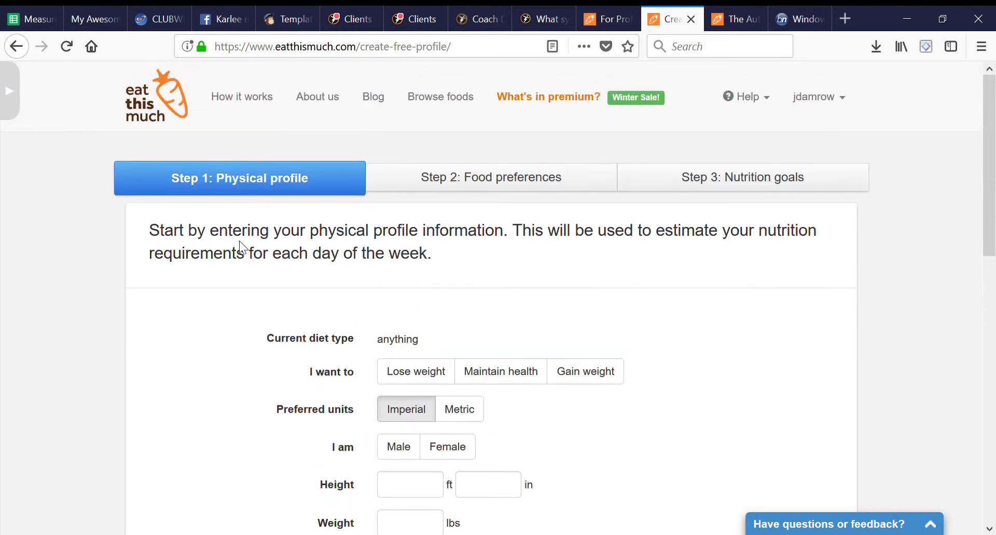
{"action": "scroll", "coordinate": [195, 378], "scroll_direction": "down", "scroll_amount": 2}
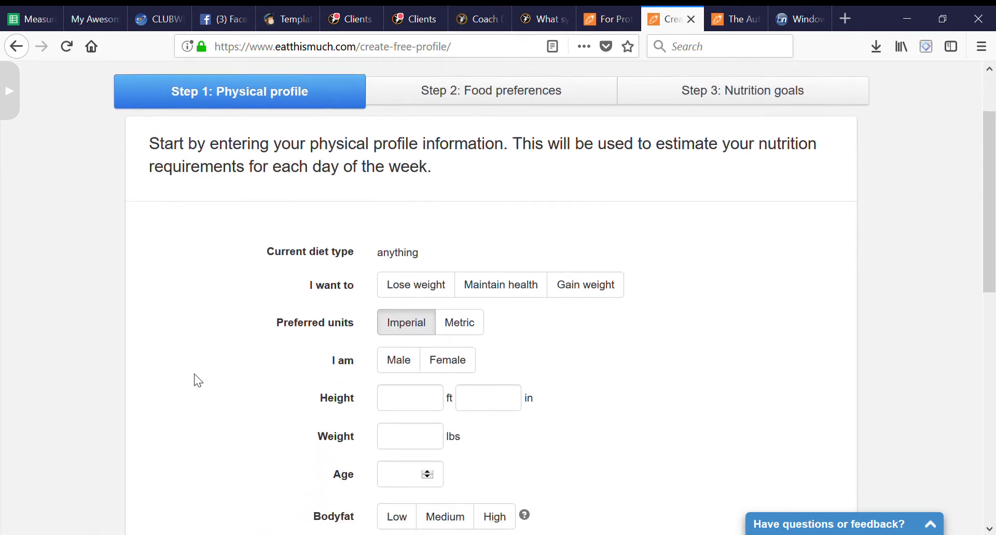
{"action": "scroll", "coordinate": [197, 381], "scroll_direction": "down", "scroll_amount": 2}
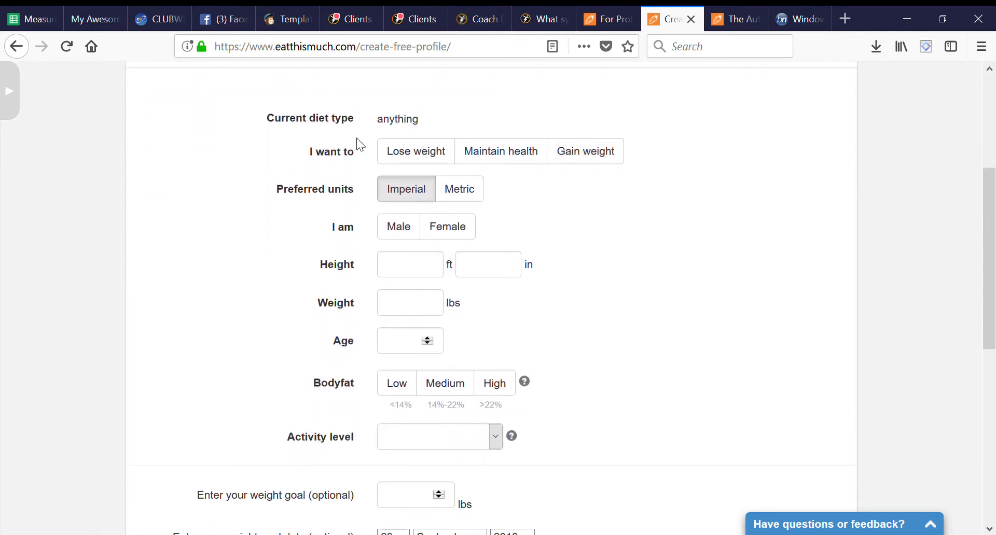
{"action": "left_click", "coordinate": [576, 154]}
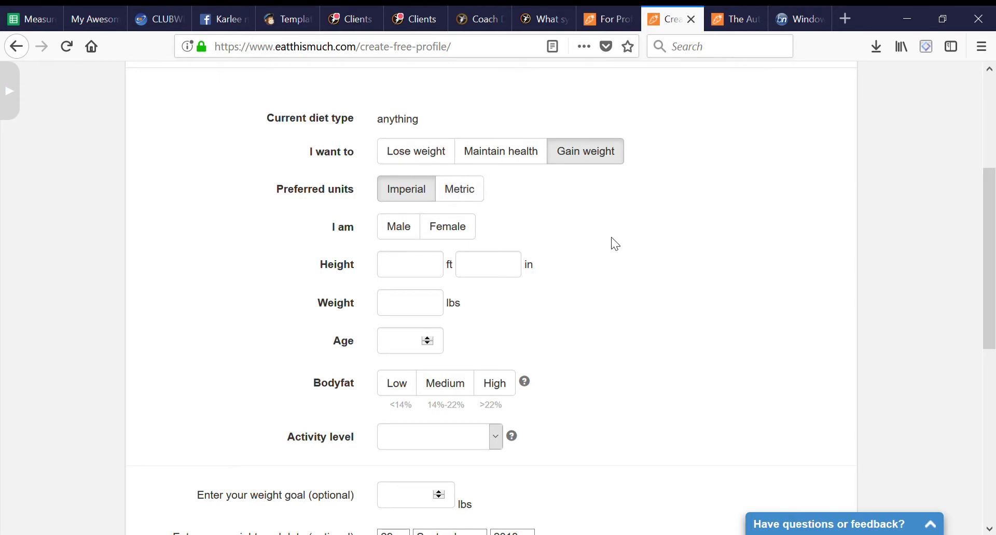
{"action": "left_click", "coordinate": [467, 197]}
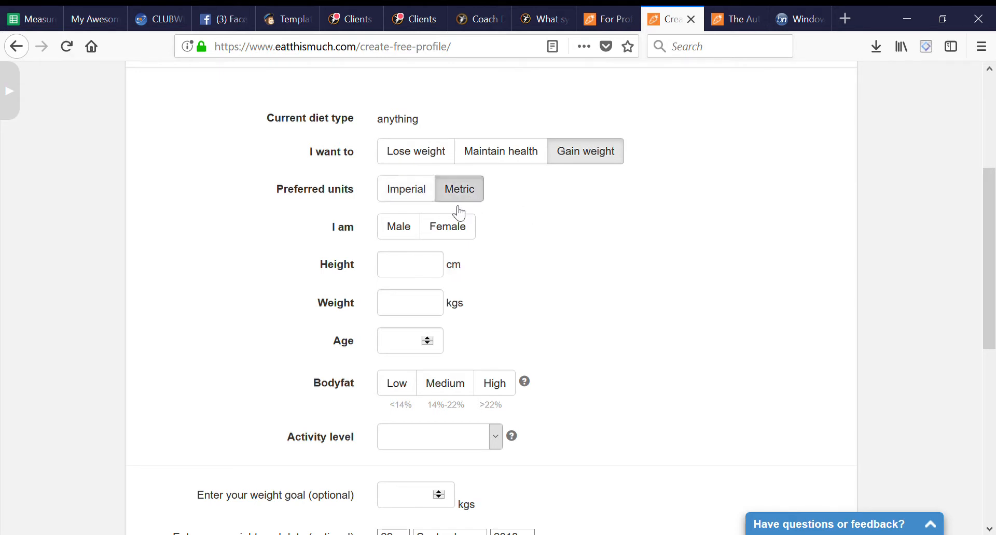
{"action": "left_click", "coordinate": [409, 234]}
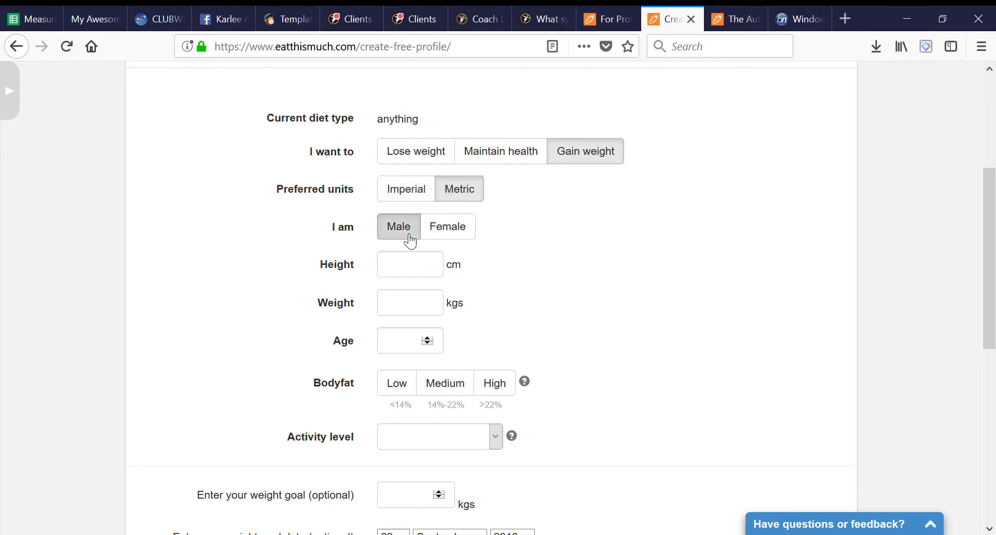
Enter a height of 177 cm, a weight of 80 kg and an age of 23.
{"action": "left_click", "coordinate": [440, 276]}
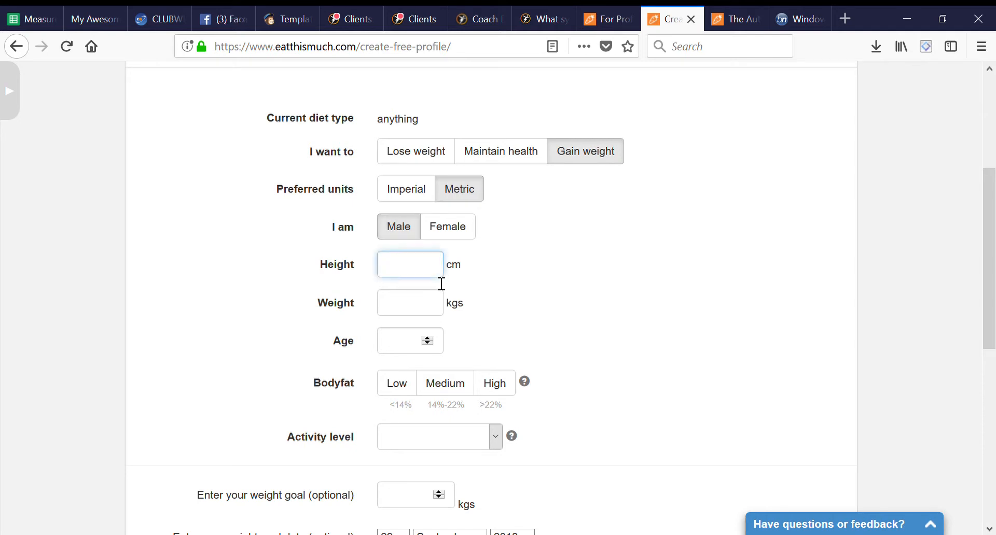
{"action": "type", "text": "177"}
{"action": "left_click", "coordinate": [428, 319]}
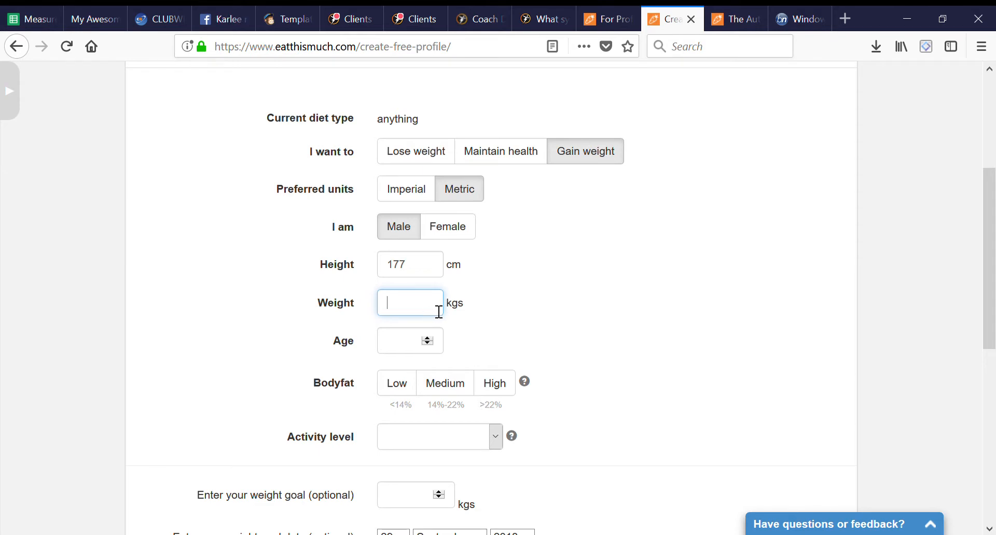
{"action": "type", "text": "80"}
{"action": "left_click", "coordinate": [413, 355]}
{"action": "type", "text": "23"}
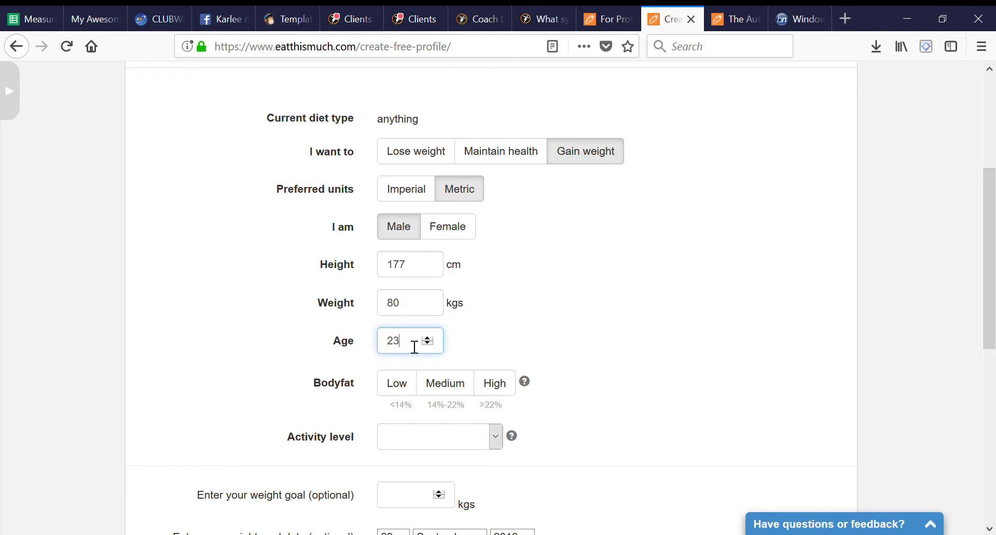
Set the bodyfat to Low and the activity level to Moderately Active.
{"action": "left_click", "coordinate": [416, 388]}
{"action": "scroll", "coordinate": [296, 412], "scroll_direction": "down", "scroll_amount": 2}
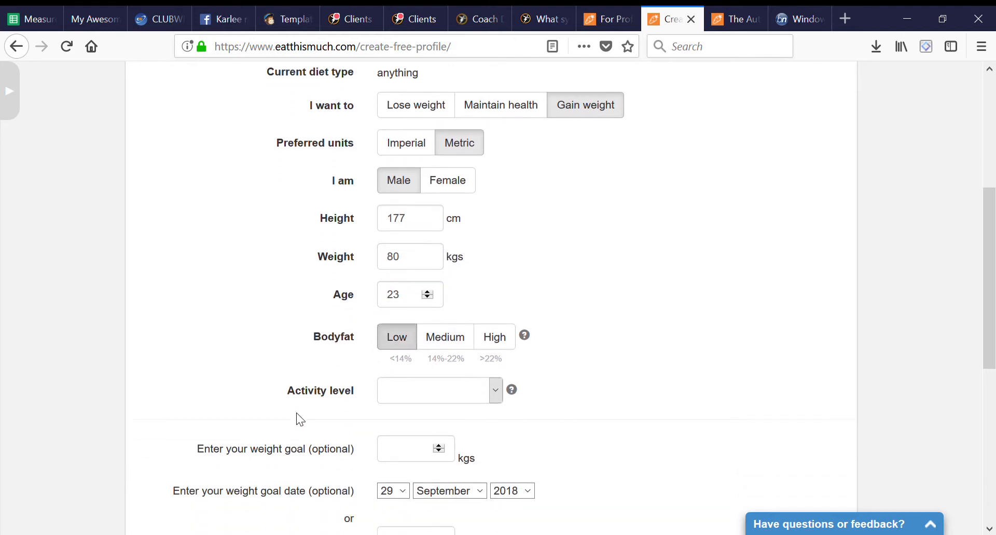
{"action": "scroll", "coordinate": [301, 381], "scroll_direction": "down", "scroll_amount": 3}
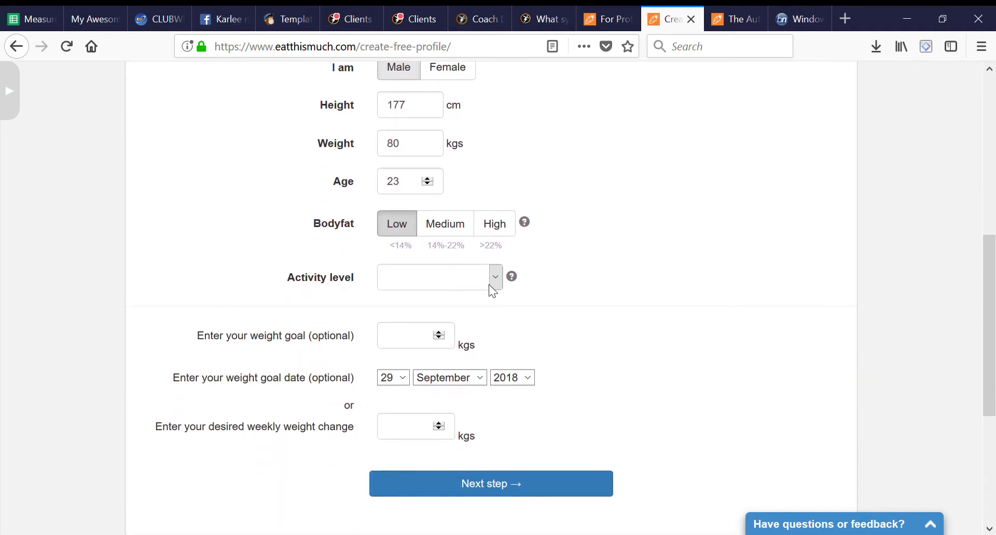
{"action": "left_click", "coordinate": [493, 285]}
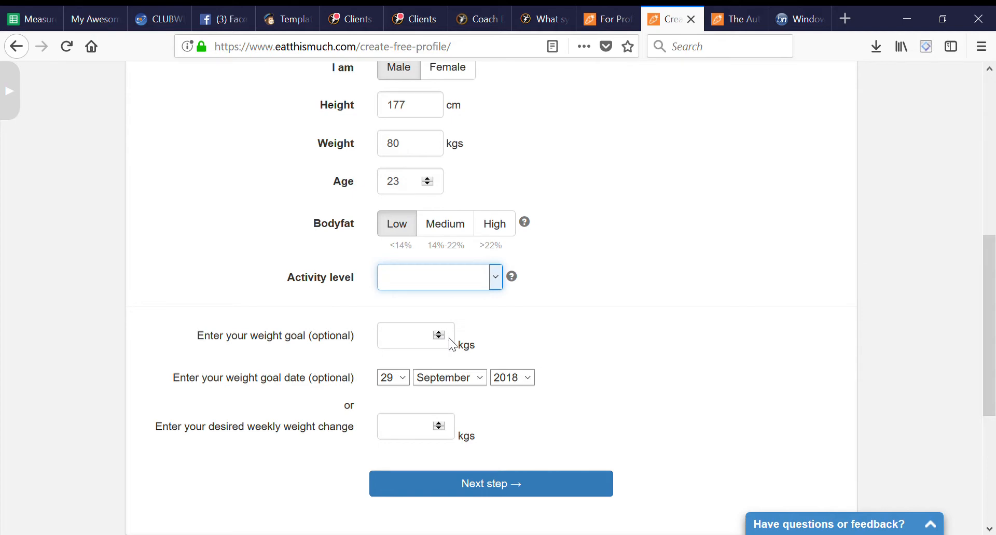
{"action": "left_click", "coordinate": [422, 344]}
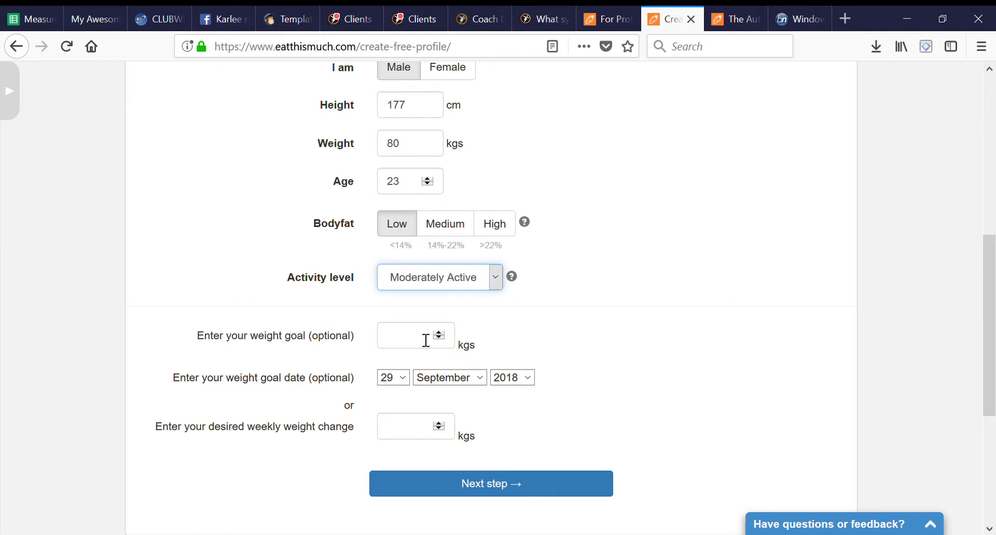
Enter a weight goal of 85 kg and continue to the food preferences step.
{"action": "left_click", "coordinate": [425, 340]}
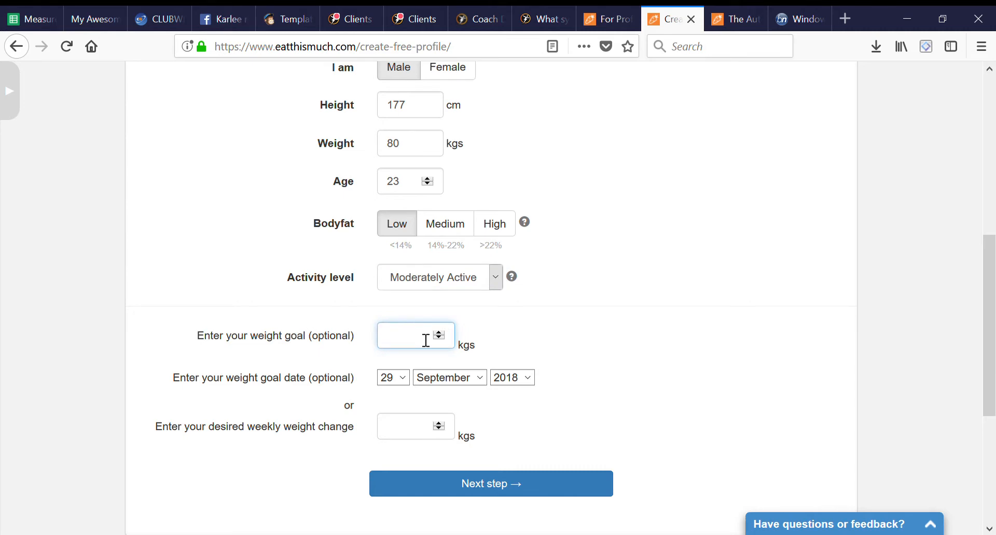
{"action": "type", "text": "85"}
{"action": "left_click", "coordinate": [439, 423]}
{"action": "left_click", "coordinate": [439, 423]}
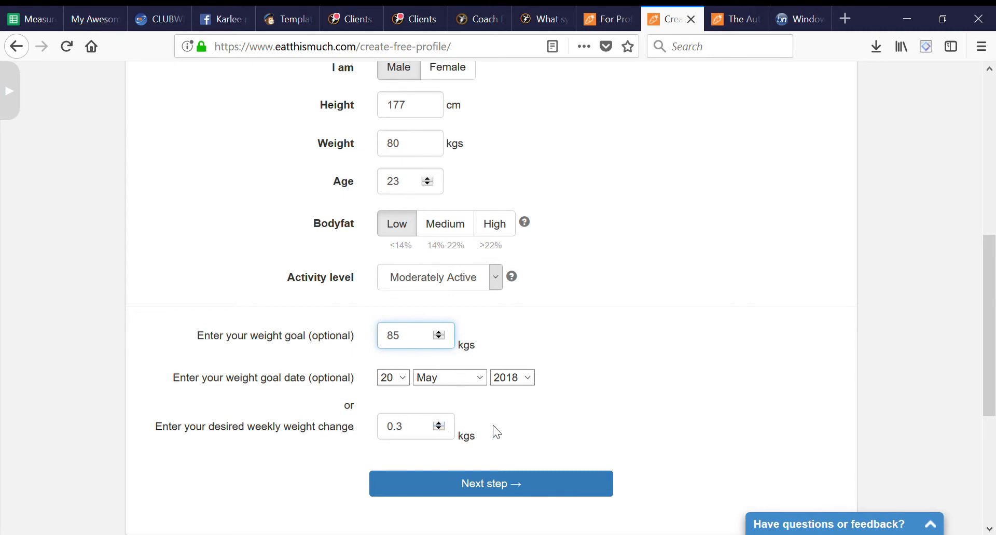
{"action": "left_click", "coordinate": [428, 436]}
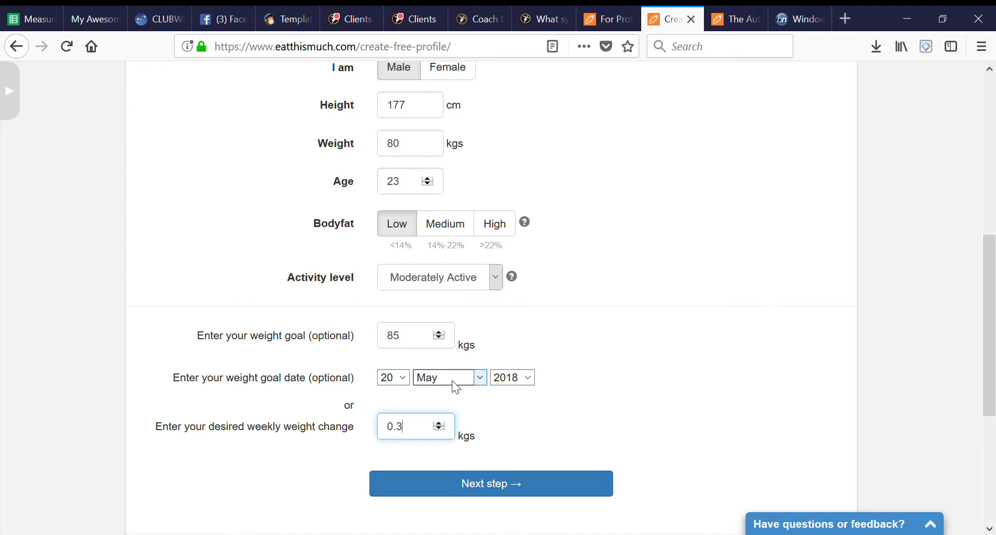
{"action": "left_click", "coordinate": [502, 490]}
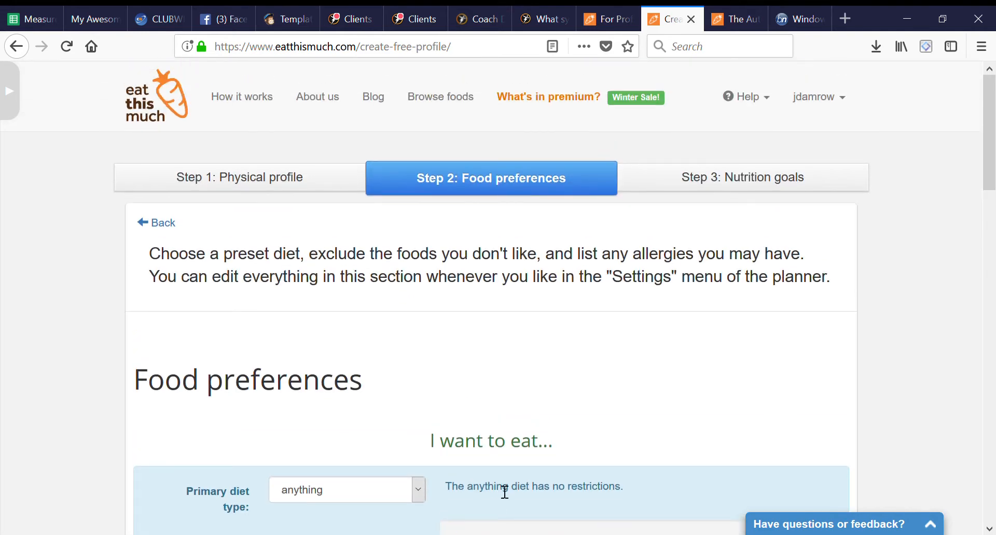
Review the primary diet type, the recommended macro changes and the explanations of the allowed substitutions.
{"action": "scroll", "coordinate": [504, 492], "scroll_direction": "down", "scroll_amount": 8}
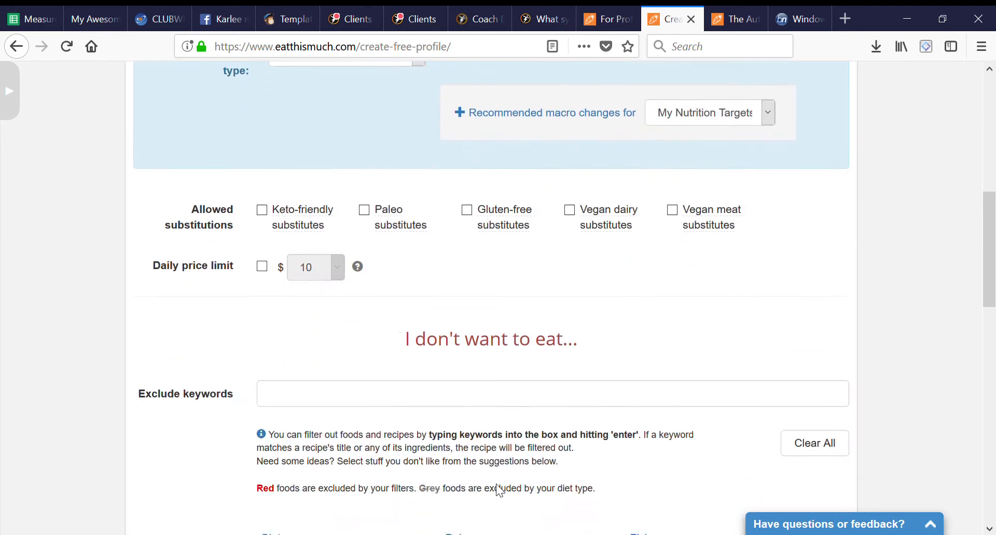
{"action": "scroll", "coordinate": [396, 296], "scroll_direction": "up", "scroll_amount": 4}
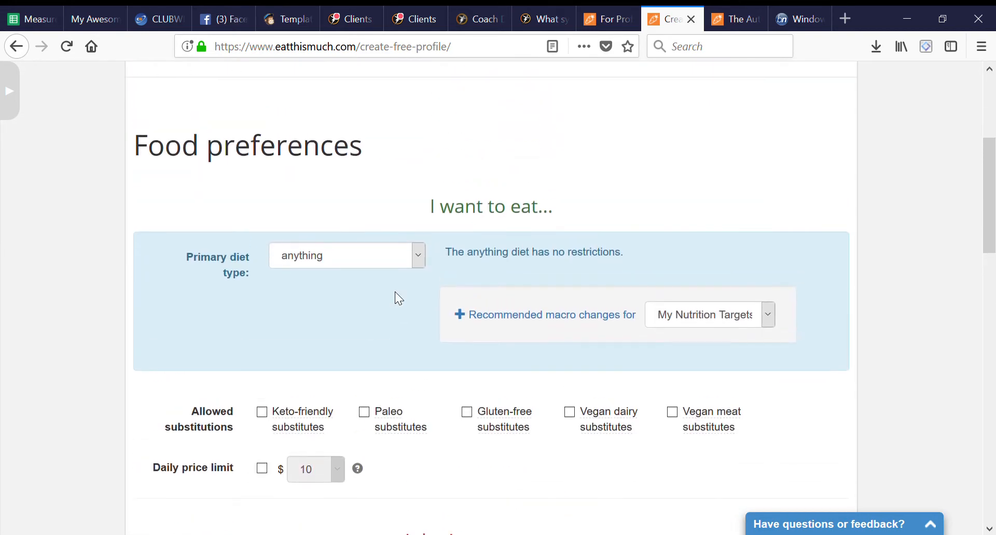
{"action": "left_click", "coordinate": [418, 255]}
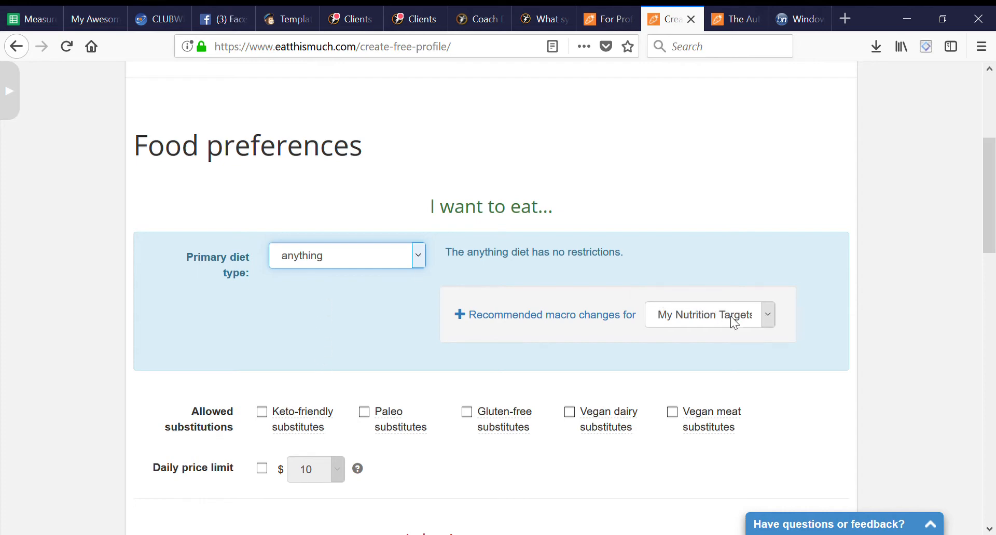
{"action": "left_click", "coordinate": [755, 317]}
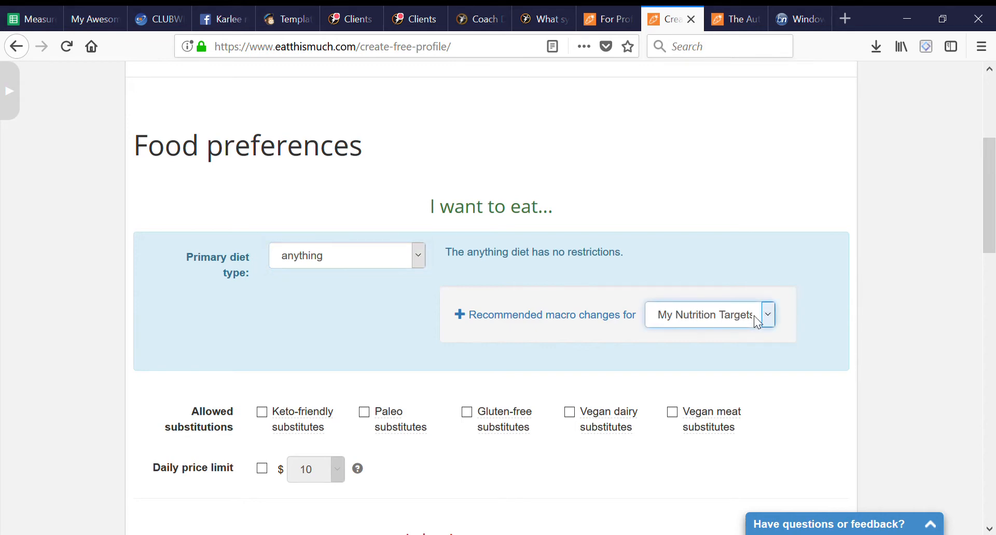
{"action": "scroll", "coordinate": [378, 357], "scroll_direction": "down", "scroll_amount": 5}
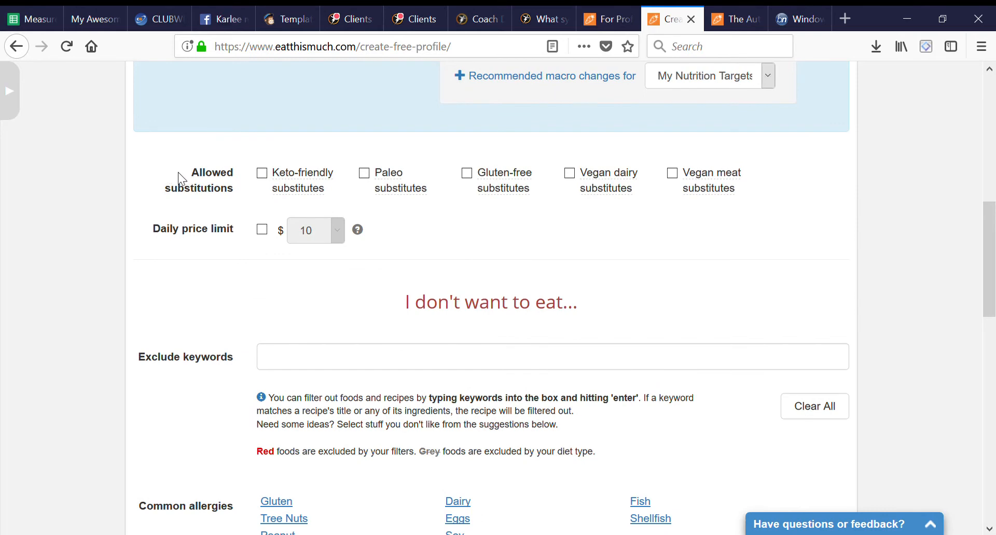
{"action": "mouse_move", "coordinate": [412, 183]}
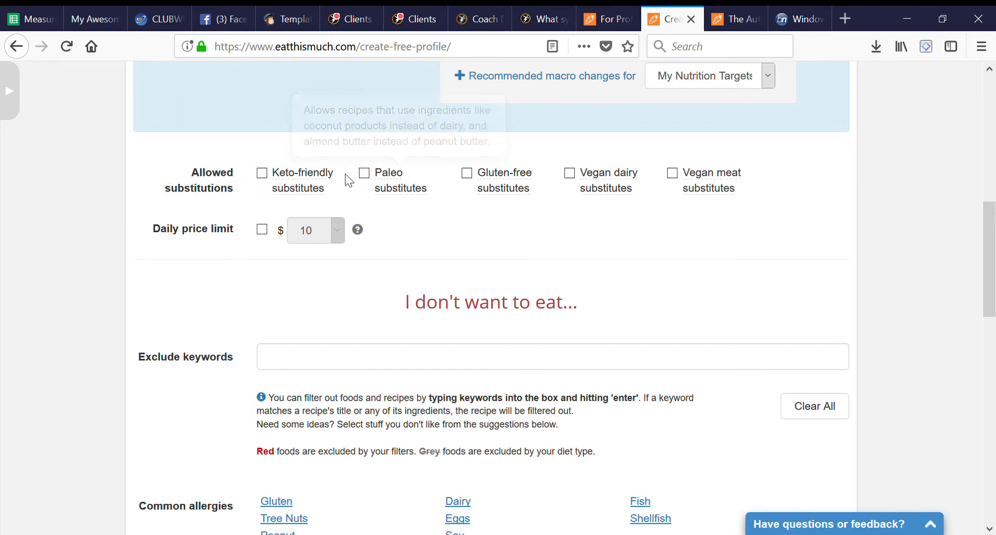
{"action": "mouse_move", "coordinate": [307, 181]}
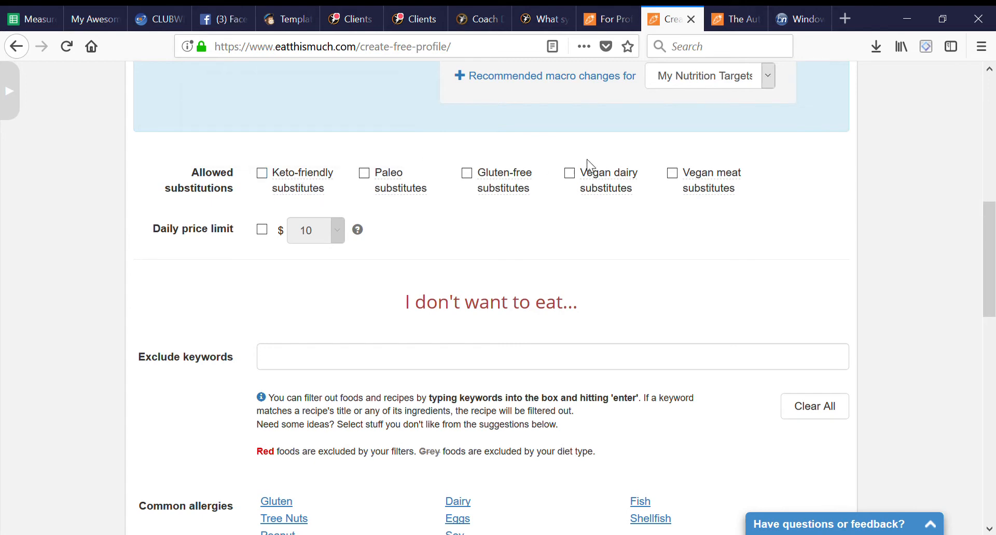
{"action": "mouse_move", "coordinate": [718, 196]}
Add Shellfish to the excluded food keywords.
{"action": "scroll", "coordinate": [61, 308], "scroll_direction": "down", "scroll_amount": 5}
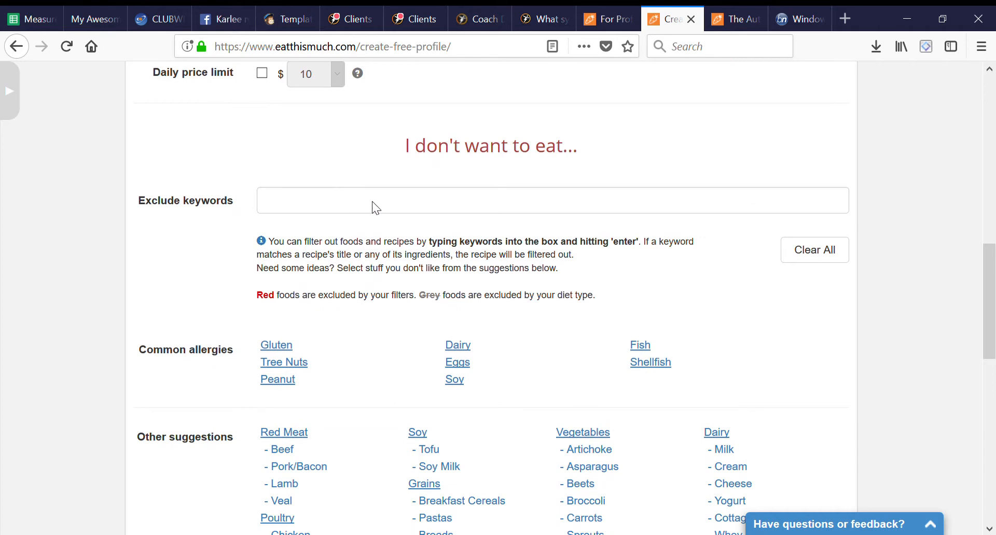
{"action": "left_click", "coordinate": [374, 204]}
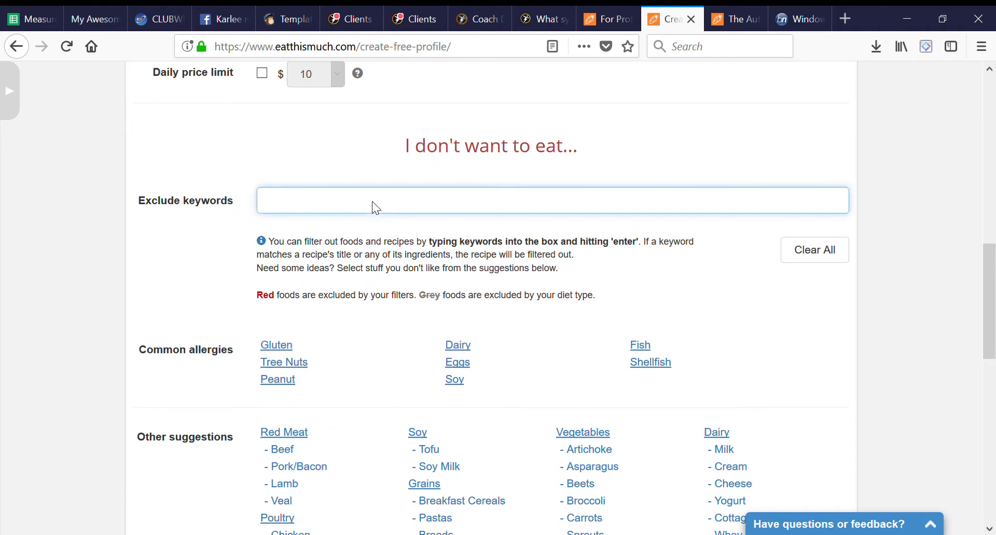
{"action": "type", "text": "shel"}
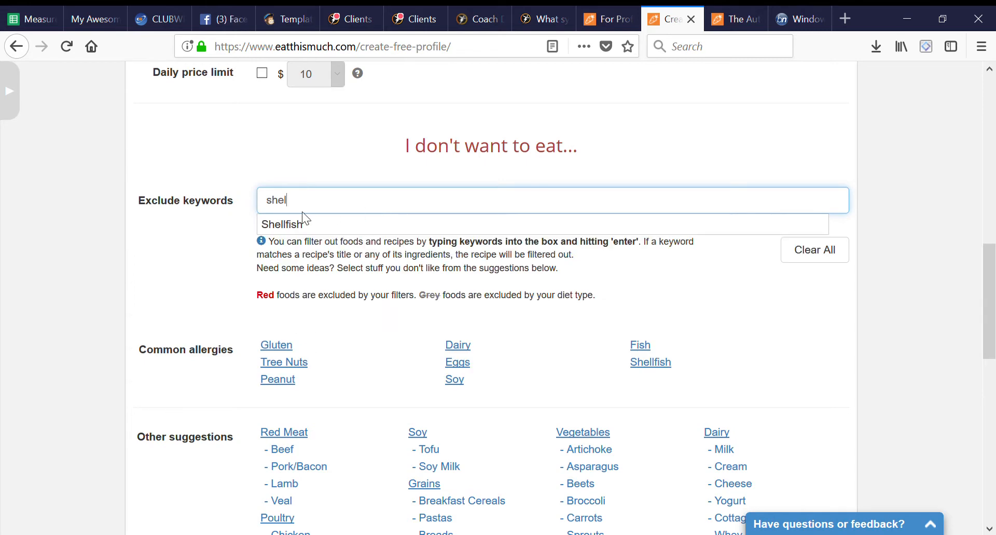
{"action": "left_click", "coordinate": [297, 222]}
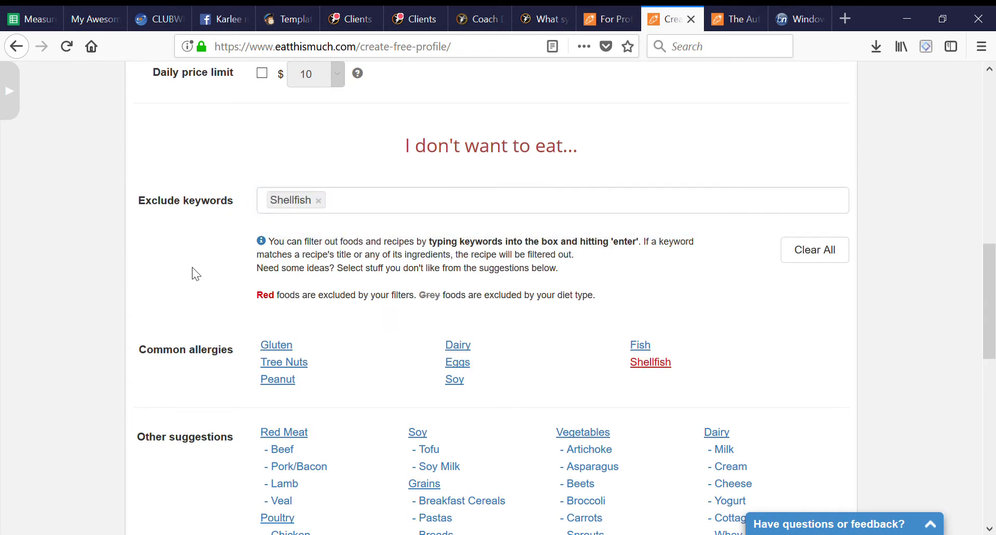
Look through the allergy and other food suggestions and exclude Tofu.
{"action": "scroll", "coordinate": [192, 267], "scroll_direction": "down", "scroll_amount": 2}
{"action": "scroll", "coordinate": [192, 269], "scroll_direction": "down", "scroll_amount": 1}
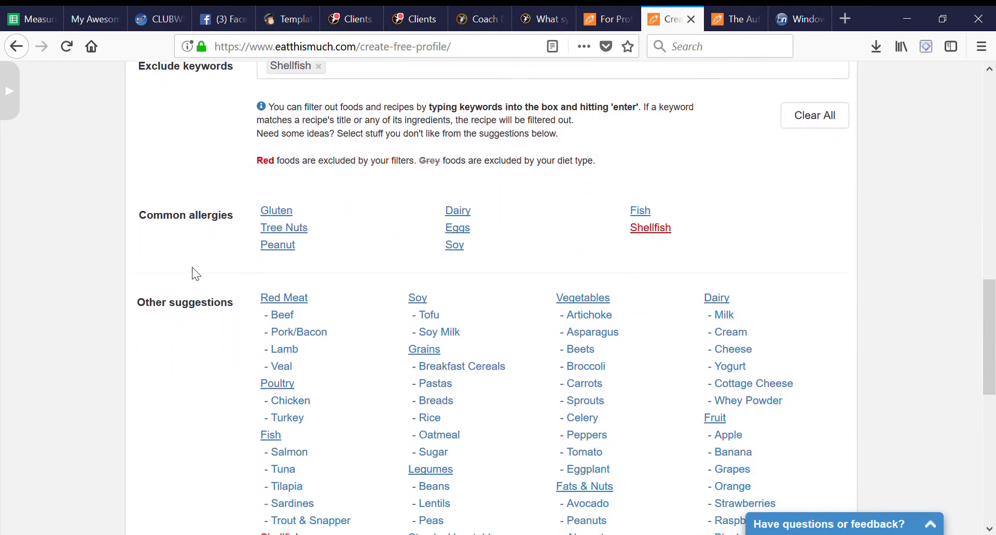
{"action": "scroll", "coordinate": [219, 234], "scroll_direction": "down", "scroll_amount": 1}
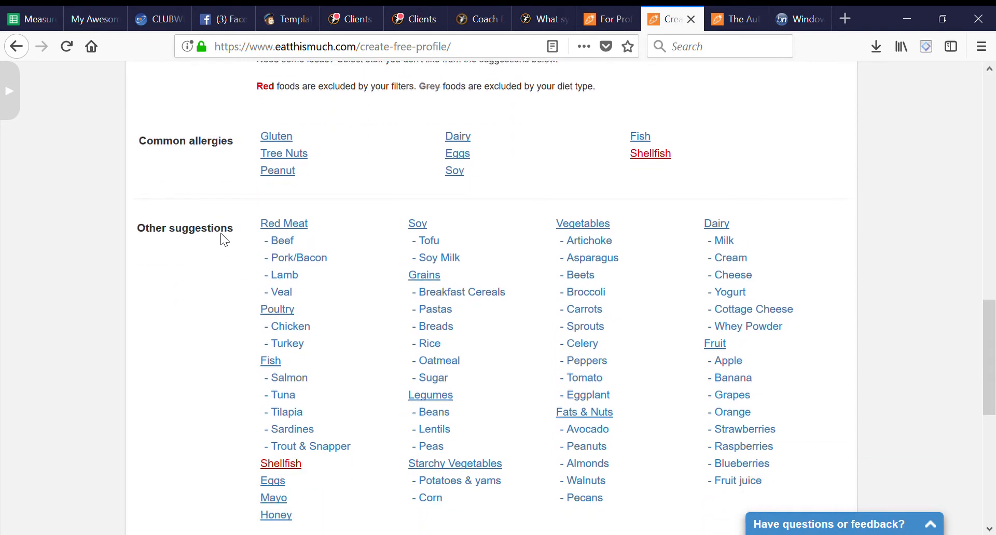
{"action": "scroll", "coordinate": [224, 240], "scroll_direction": "down", "scroll_amount": 1}
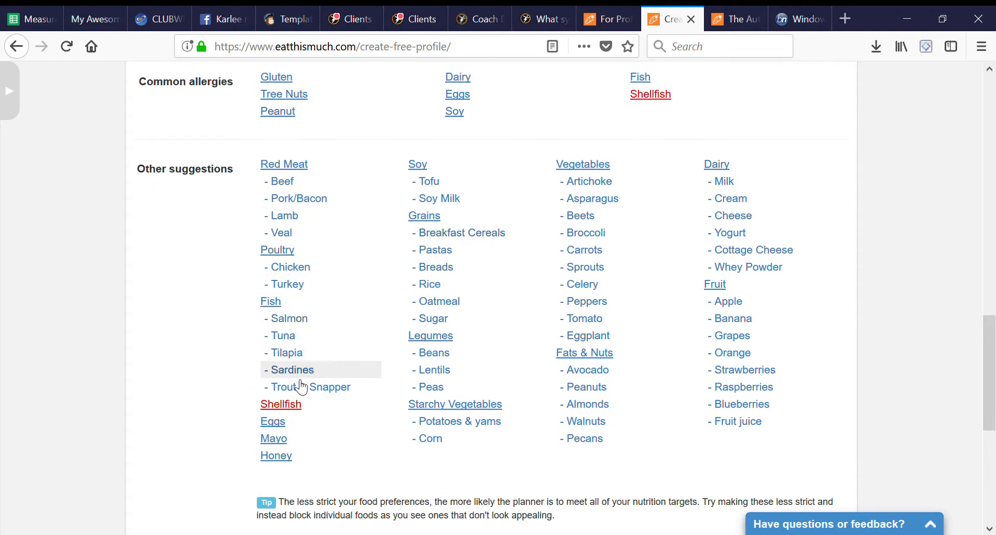
{"action": "scroll", "coordinate": [207, 382], "scroll_direction": "down", "scroll_amount": 2}
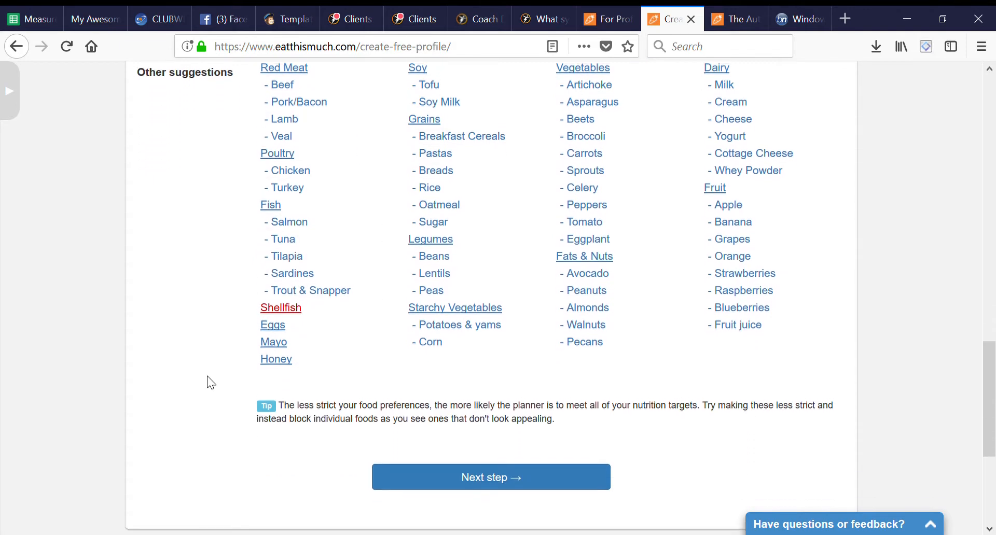
{"action": "scroll", "coordinate": [414, 275], "scroll_direction": "up", "scroll_amount": 2}
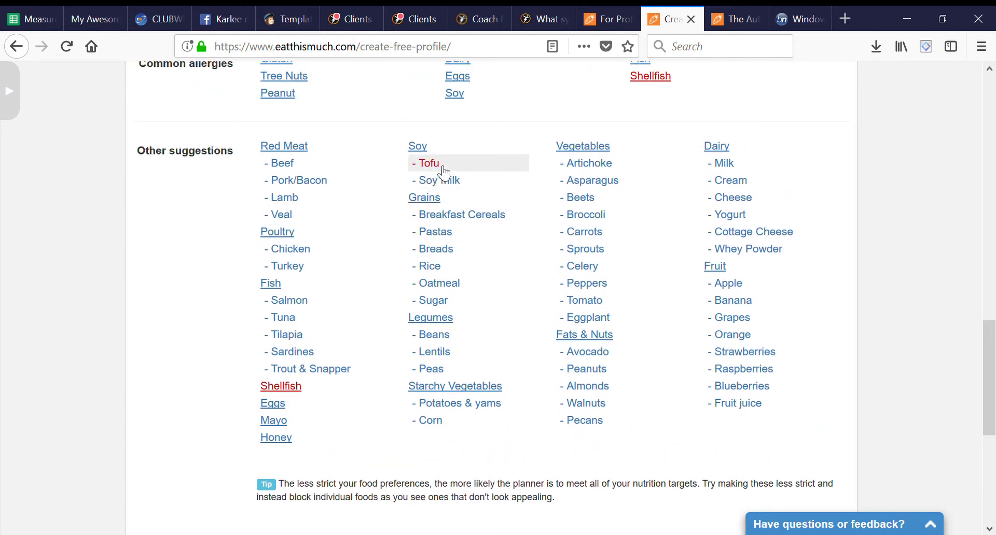
{"action": "scroll", "coordinate": [611, 188], "scroll_direction": "down", "scroll_amount": 1}
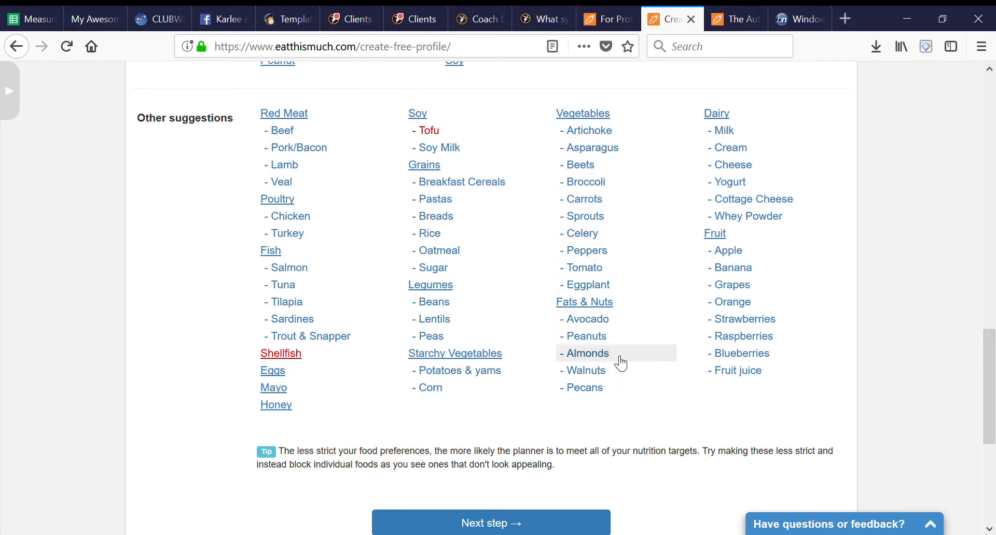
{"action": "scroll", "coordinate": [768, 229], "scroll_direction": "down", "scroll_amount": 3}
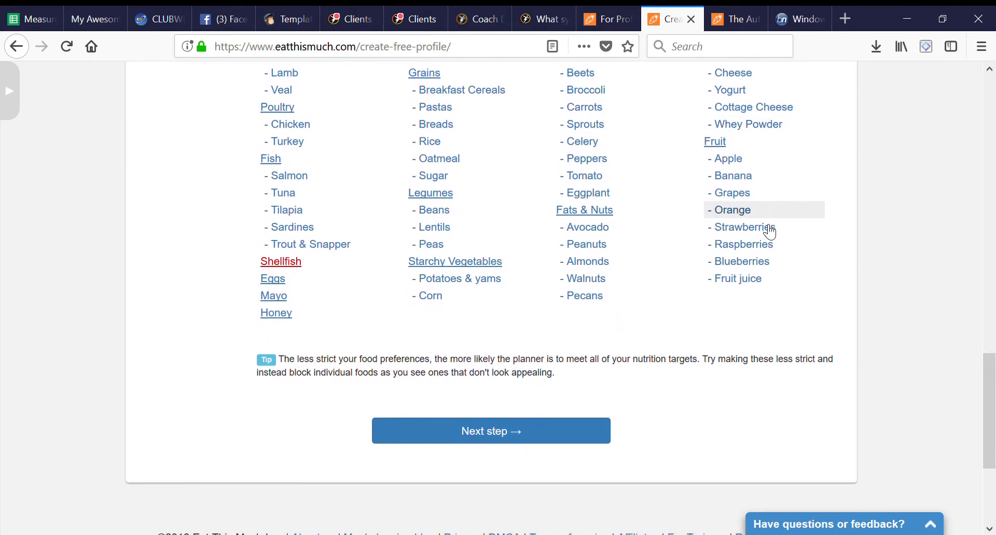
Accept the food preferences and continue to the final nutrition profile step.
{"action": "scroll", "coordinate": [669, 191], "scroll_direction": "down", "scroll_amount": 3}
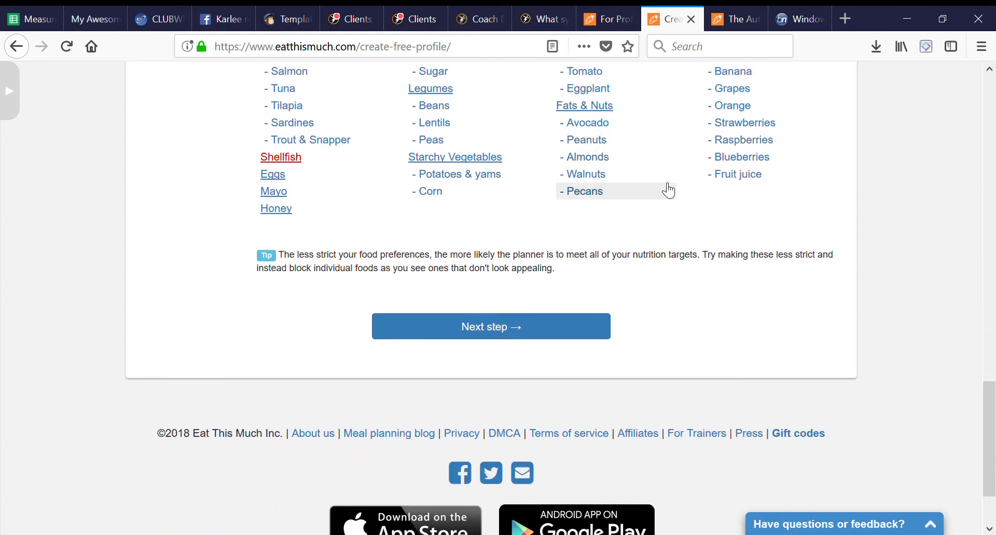
{"action": "left_click", "coordinate": [435, 325]}
{"action": "scroll", "coordinate": [439, 330], "scroll_direction": "down", "scroll_amount": 3}
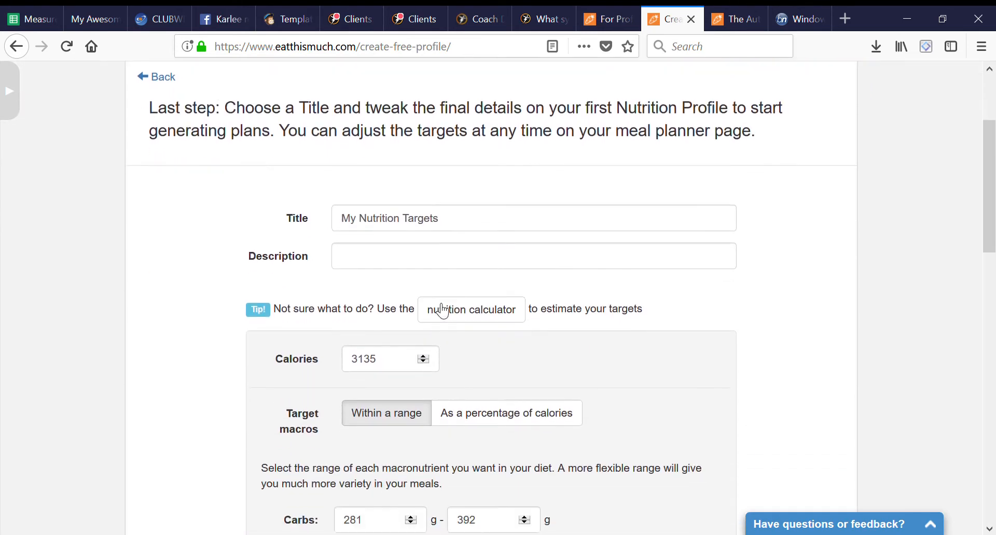
Replace the nutrition profile's title with the client's first name followed by "nutrtition".
{"action": "left_click_drag", "start_coordinate": [489, 226], "coordinate": [61, 232]}
{"action": "type", "text": "Ja"}
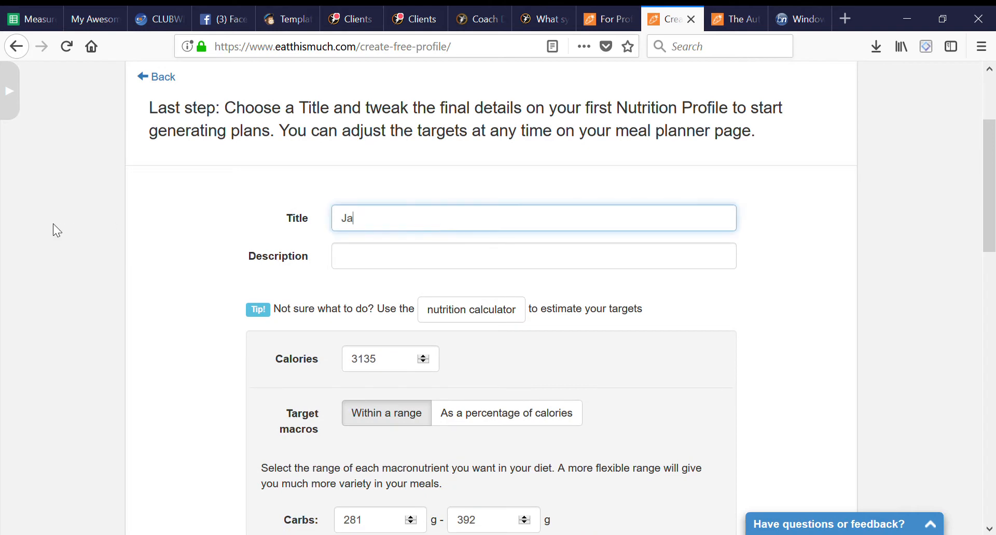
{"action": "key", "text": "BackSpace"}
{"action": "key", "text": "BackSpace"}
{"action": "type", "text": "Jaydens nutrtiion"}
{"action": "key", "text": "BackSpace"}
{"action": "key", "text": "BackSpace"}
{"action": "type", "text": "tion"}
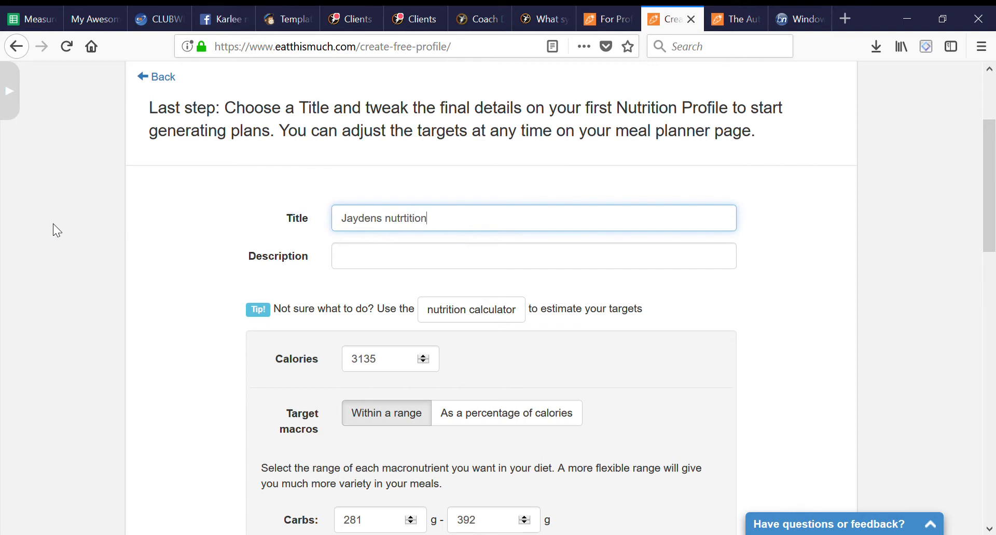
Enter "muscle gain" as the nutrition profile's description.
{"action": "left_click", "coordinate": [397, 262]}
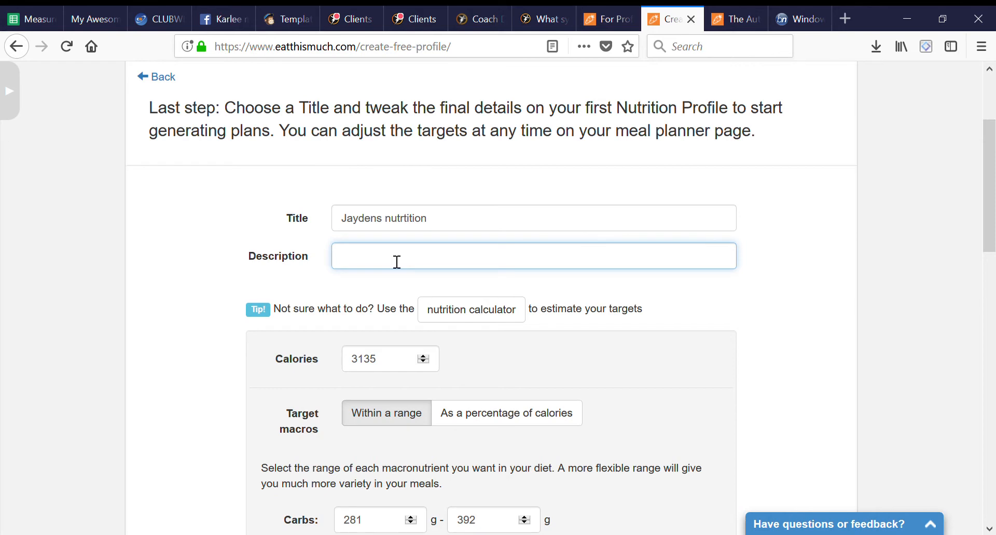
{"action": "type", "text": "muscle gain"}
{"action": "left_click", "coordinate": [112, 396]}
Set the daily calorie target to 2800.
{"action": "scroll", "coordinate": [112, 396], "scroll_direction": "down", "scroll_amount": 3}
{"action": "scroll", "coordinate": [112, 396], "scroll_direction": "down", "scroll_amount": 4}
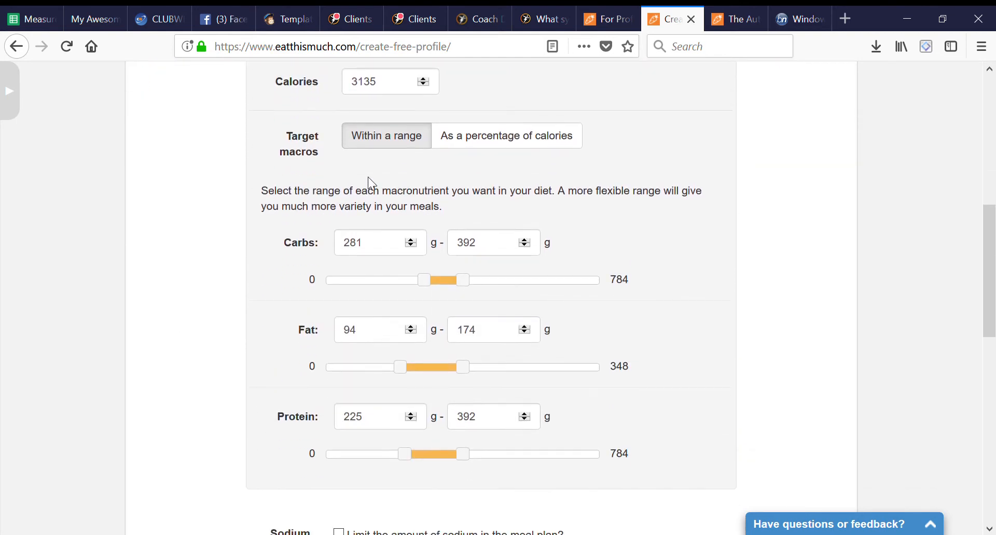
{"action": "scroll", "coordinate": [368, 177], "scroll_direction": "up", "scroll_amount": 4}
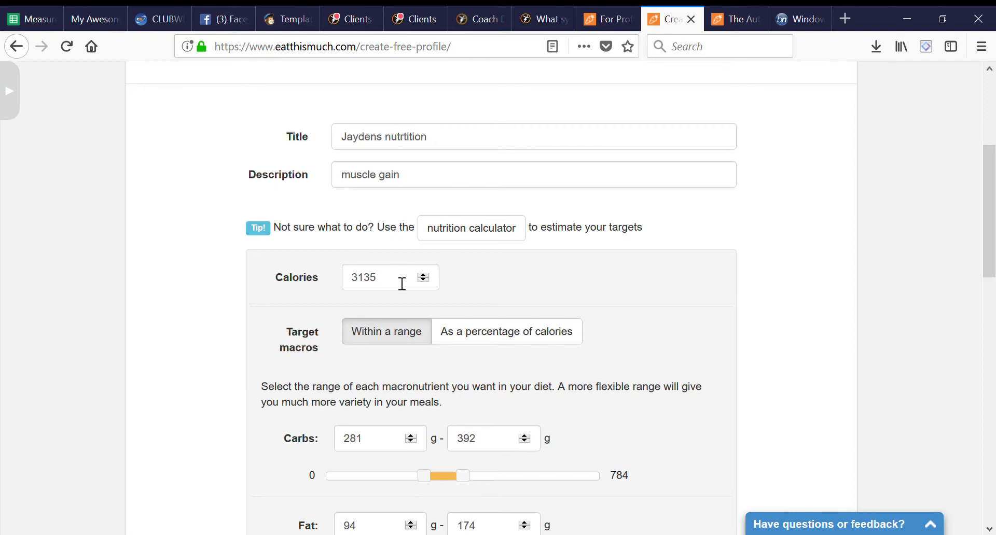
{"action": "left_click", "coordinate": [400, 284]}
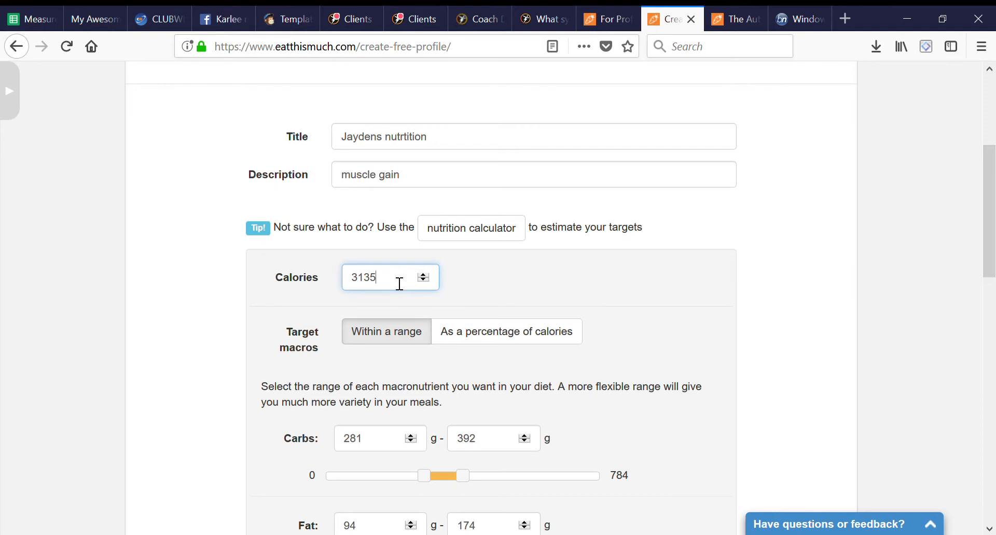
{"action": "key", "text": "BackSpace"}
{"action": "key", "text": "BackSpace"}
{"action": "key", "text": "BackSpace"}
{"action": "key", "text": "BackSpace"}
{"action": "type", "text": "2800"}
Switch the target macros from gram ranges to a percentage of calories.
{"action": "scroll", "coordinate": [477, 314], "scroll_direction": "down", "scroll_amount": 3}
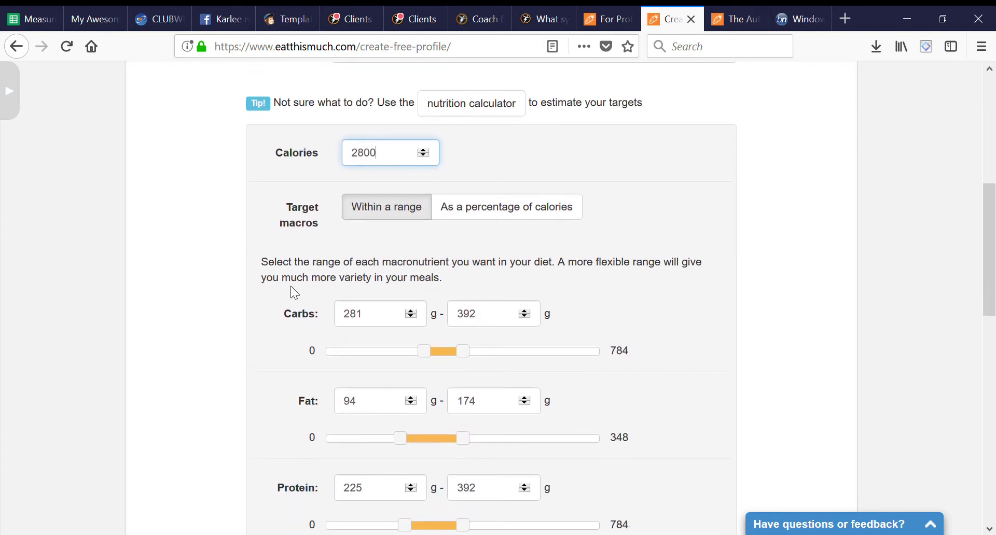
{"action": "scroll", "coordinate": [291, 287], "scroll_direction": "down", "scroll_amount": 2}
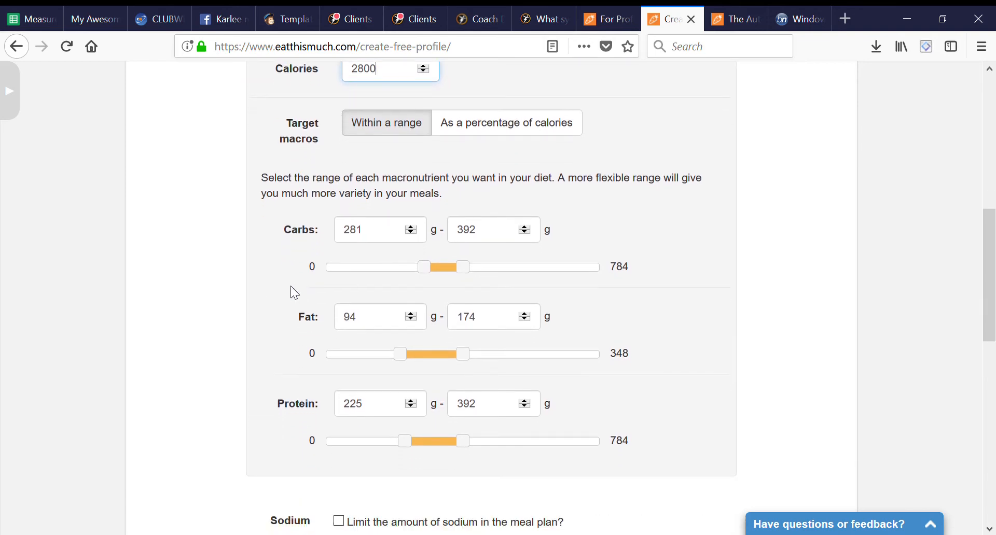
{"action": "scroll", "coordinate": [291, 288], "scroll_direction": "down", "scroll_amount": 2}
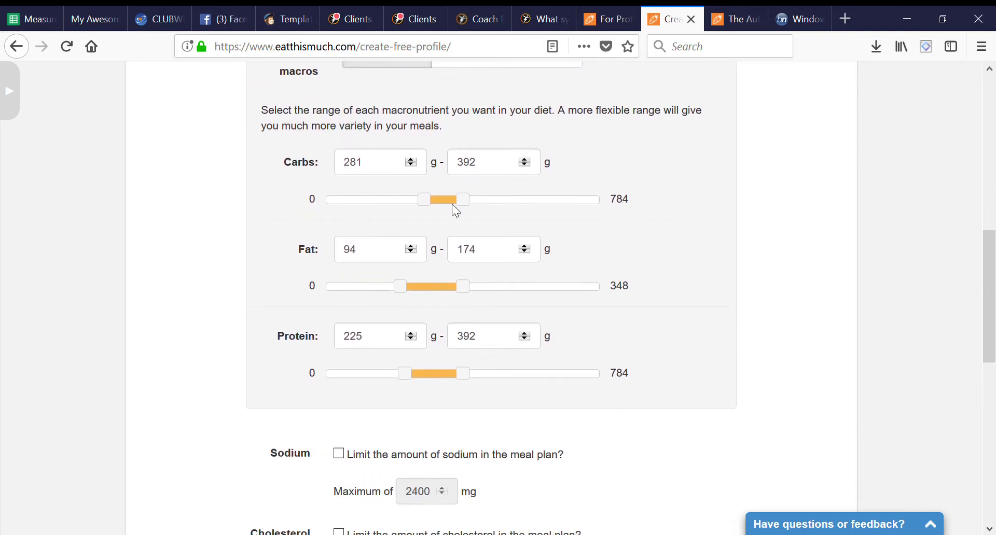
{"action": "scroll", "coordinate": [265, 236], "scroll_direction": "up", "scroll_amount": 5}
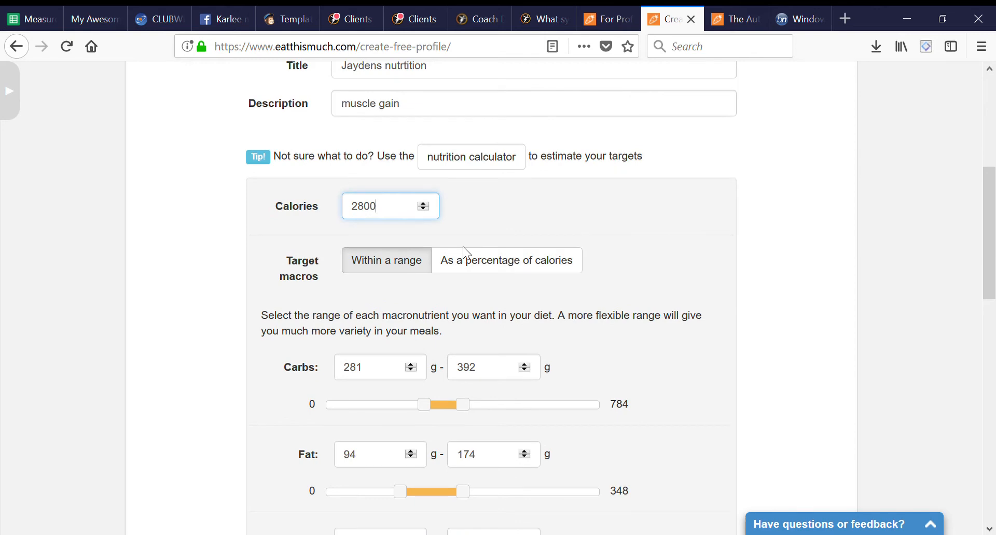
{"action": "left_click", "coordinate": [524, 276]}
{"action": "scroll", "coordinate": [156, 409], "scroll_direction": "down", "scroll_amount": 4}
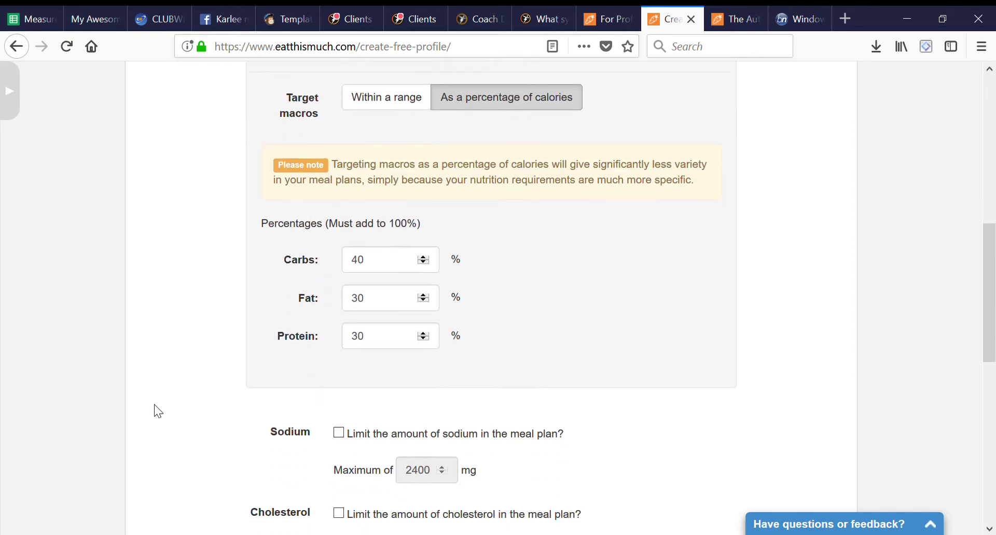
Set the protein share of the target macros to 25%.
{"action": "left_click", "coordinate": [392, 326]}
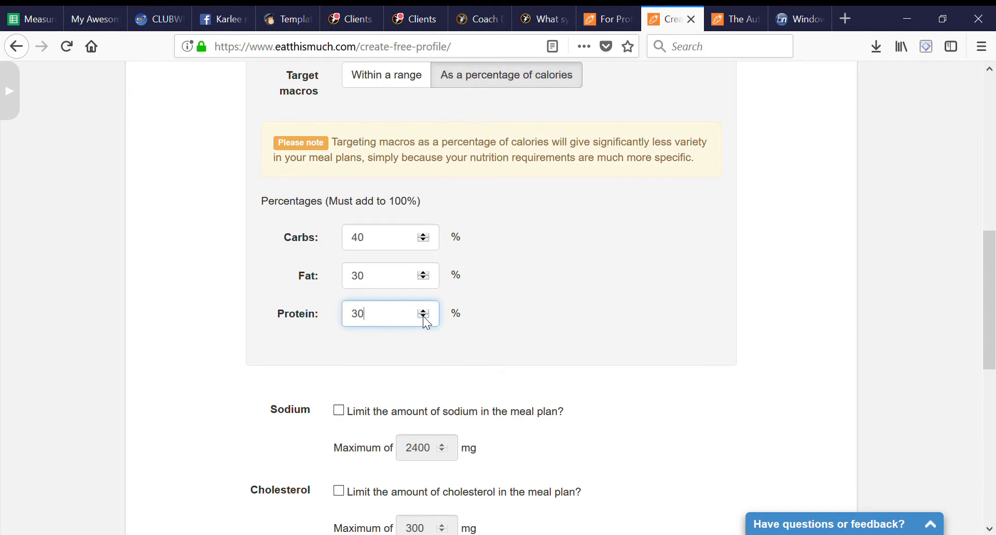
{"action": "key", "text": "BackSpace"}
{"action": "key", "text": "BackSpace"}
{"action": "type", "text": "25"}
Adjust the remaining macro percentages to 45% carbs and 30% fat.
{"action": "left_click", "coordinate": [423, 273]}
{"action": "left_click", "coordinate": [423, 272]}
{"action": "left_click", "coordinate": [424, 234]}
{"action": "left_click", "coordinate": [424, 236]}
{"action": "left_click", "coordinate": [424, 236]}
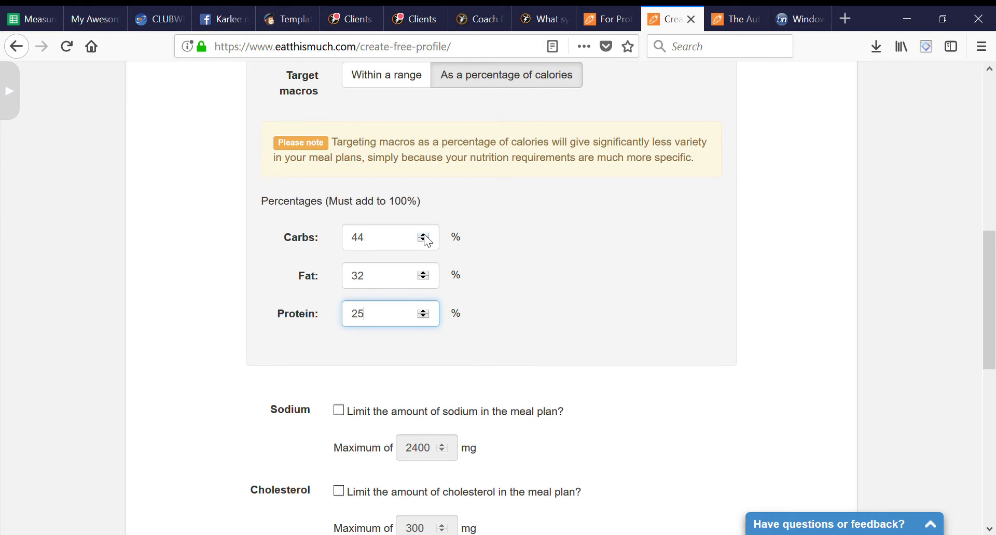
{"action": "left_click", "coordinate": [424, 273]}
{"action": "left_click", "coordinate": [425, 273]}
{"action": "left_click", "coordinate": [424, 274]}
{"action": "left_click", "coordinate": [424, 235]}
{"action": "left_click", "coordinate": [424, 279]}
{"action": "left_click", "coordinate": [424, 279]}
{"action": "left_click", "coordinate": [425, 279]}
{"action": "left_click", "coordinate": [424, 279]}
{"action": "left_click", "coordinate": [424, 279]}
{"action": "left_click", "coordinate": [424, 279]}
{"action": "left_click", "coordinate": [425, 273]}
Raise the minimum fiber target to 30 g and finish the signup.
{"action": "scroll", "coordinate": [528, 327], "scroll_direction": "down", "scroll_amount": 5}
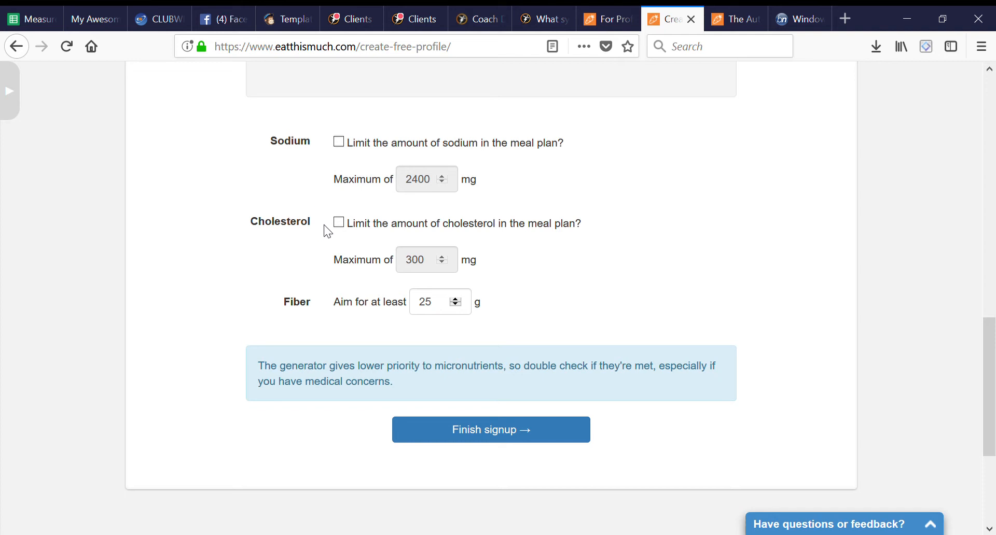
{"action": "left_click", "coordinate": [460, 301]}
{"action": "left_click", "coordinate": [460, 301]}
{"action": "left_click", "coordinate": [460, 300]}
{"action": "left_click", "coordinate": [460, 301]}
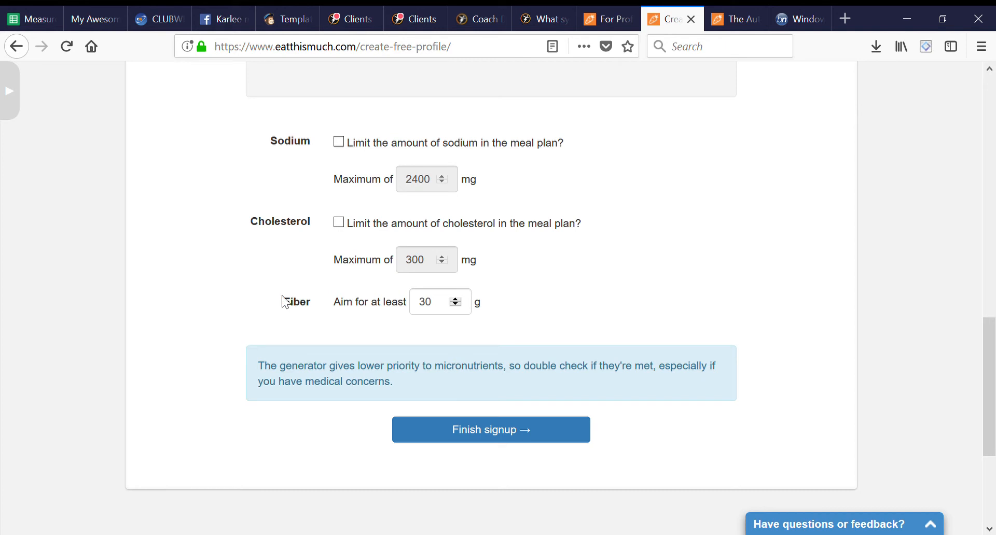
{"action": "left_click", "coordinate": [524, 429]}
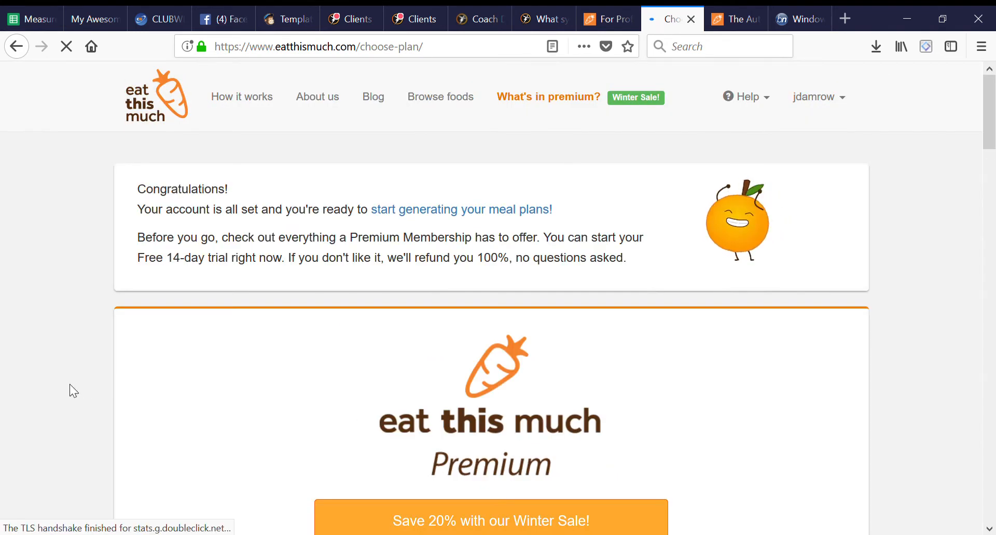
Look through the Premium membership's features, subscription bonuses, pricing and user testimonials.
{"action": "scroll", "coordinate": [74, 391], "scroll_direction": "down", "scroll_amount": 6}
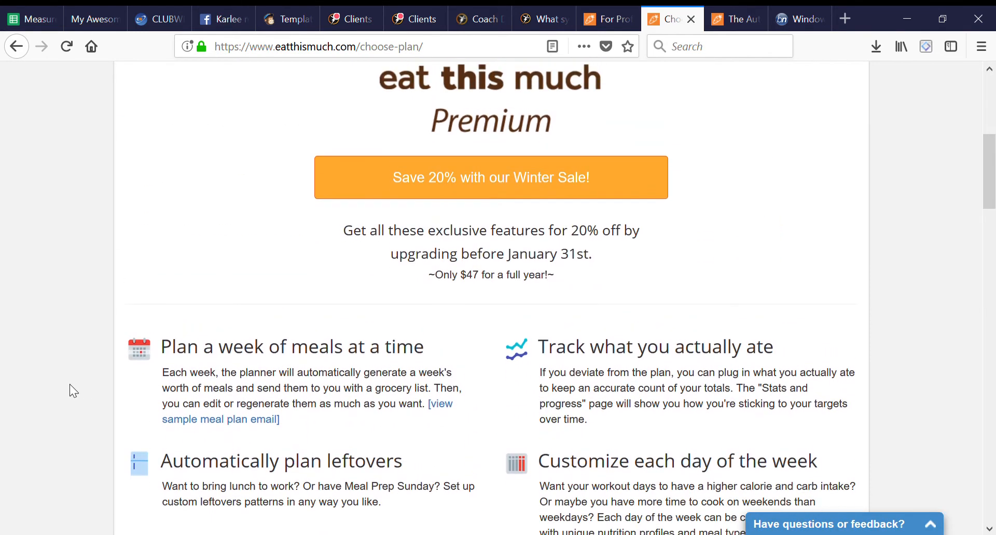
{"action": "scroll", "coordinate": [74, 391], "scroll_direction": "up", "scroll_amount": 5}
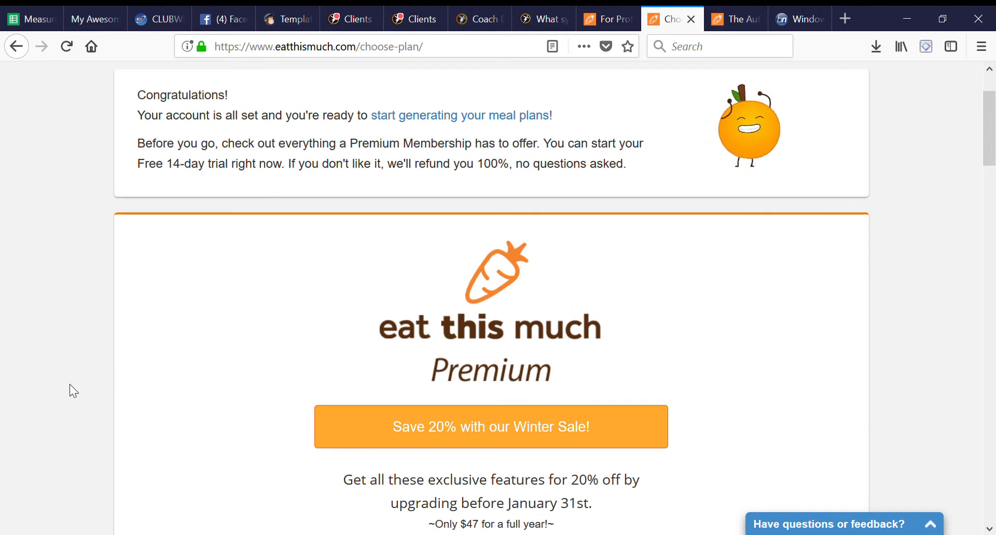
{"action": "scroll", "coordinate": [74, 391], "scroll_direction": "down", "scroll_amount": 8}
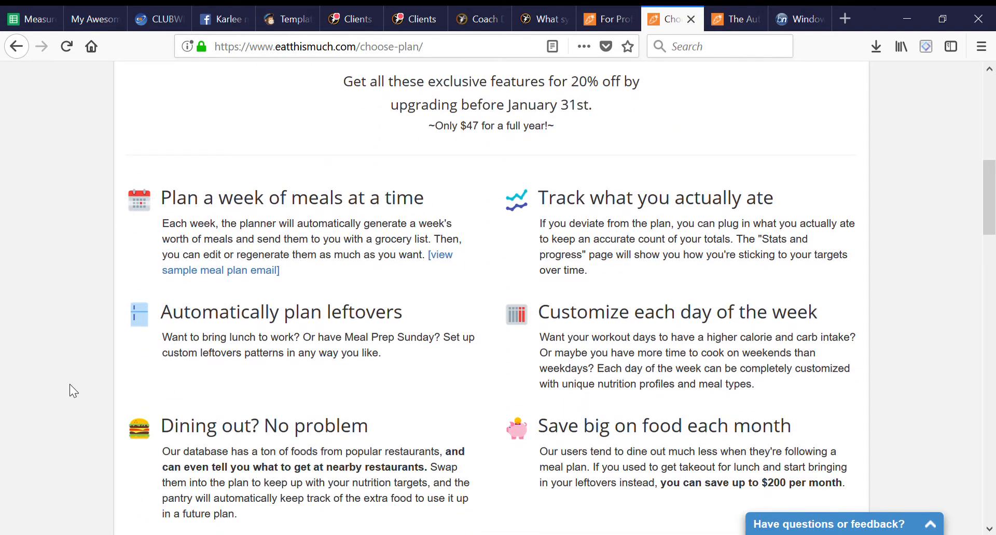
{"action": "scroll", "coordinate": [74, 391], "scroll_direction": "down", "scroll_amount": 5}
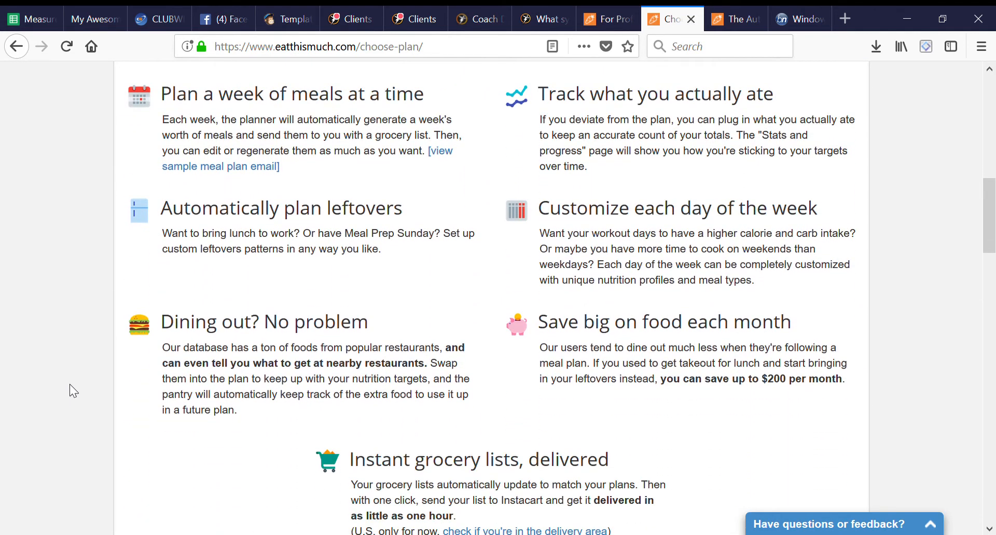
{"action": "scroll", "coordinate": [73, 391], "scroll_direction": "down", "scroll_amount": 5}
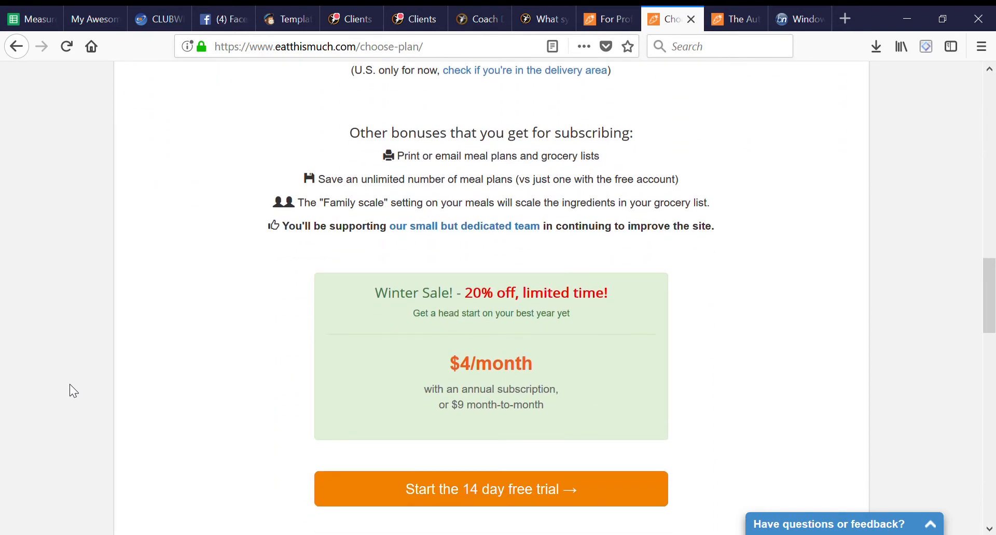
{"action": "scroll", "coordinate": [74, 392], "scroll_direction": "down", "scroll_amount": 6}
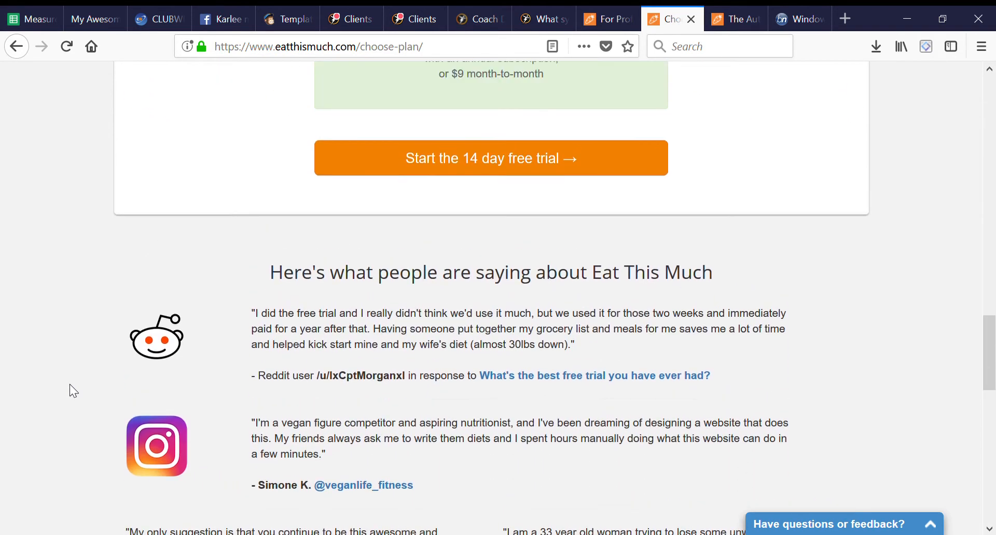
{"action": "scroll", "coordinate": [74, 391], "scroll_direction": "down", "scroll_amount": 12}
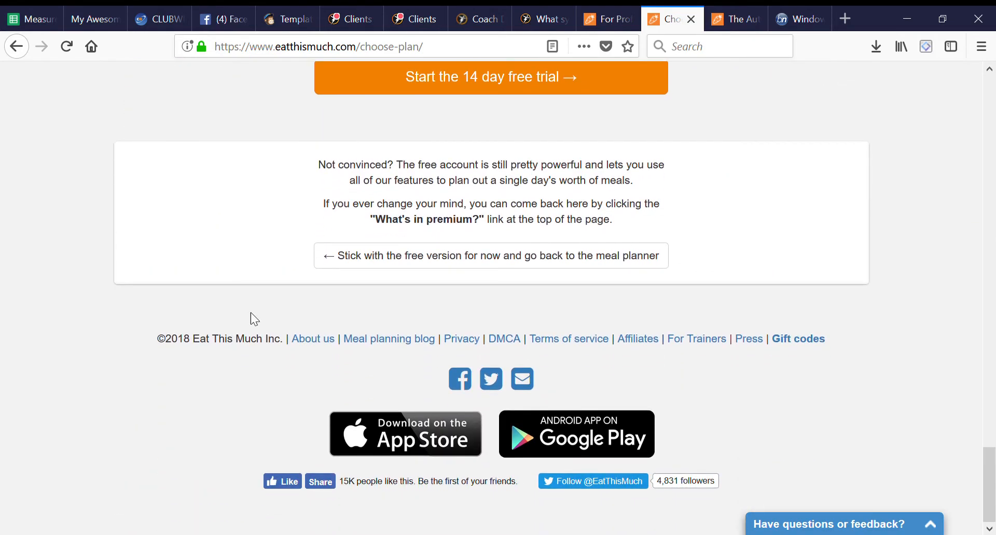
Stick with the free version, go back to the meal planner and dismiss the welcome message.
{"action": "left_click", "coordinate": [374, 259]}
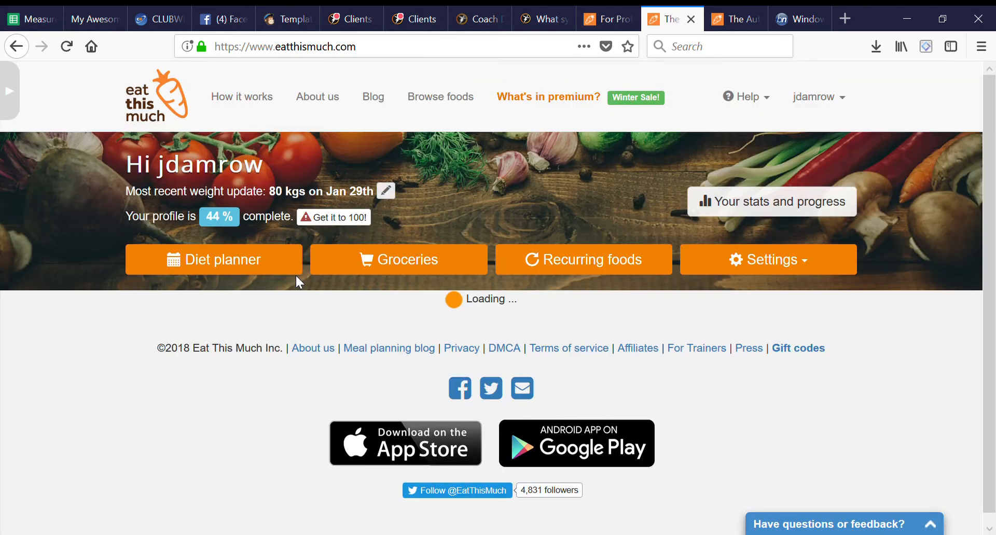
{"action": "scroll", "coordinate": [300, 282], "scroll_direction": "down", "scroll_amount": 3}
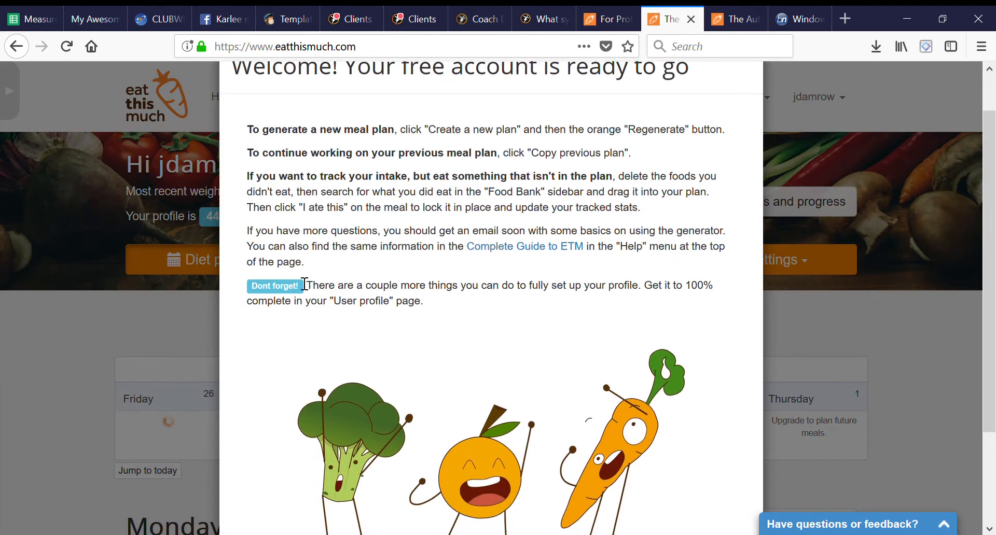
{"action": "left_click", "coordinate": [690, 497]}
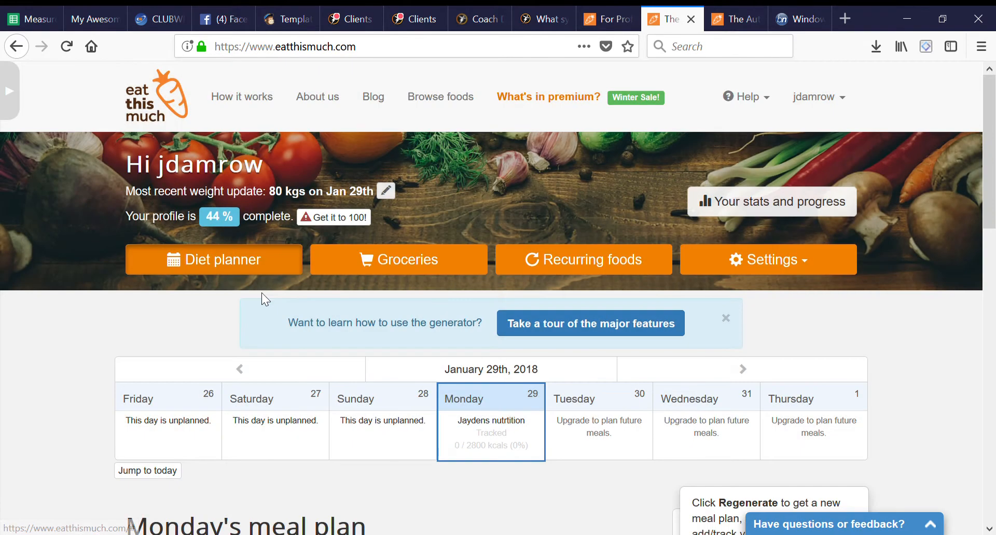
Set Monday's number of meals to 5 and regenerate the meal plan, dismissing the regeneration tip.
{"action": "scroll", "coordinate": [260, 293], "scroll_direction": "down", "scroll_amount": 8}
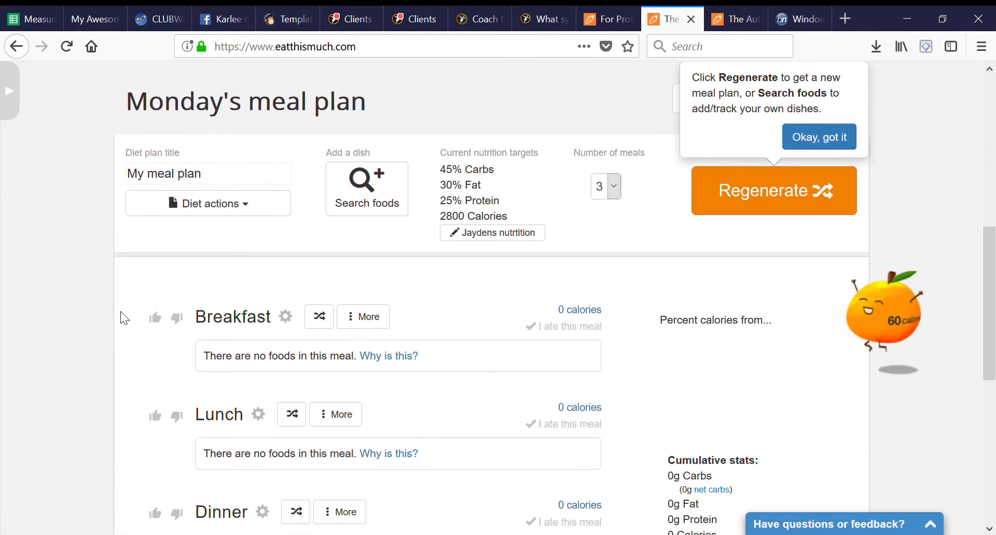
{"action": "left_click", "coordinate": [614, 187]}
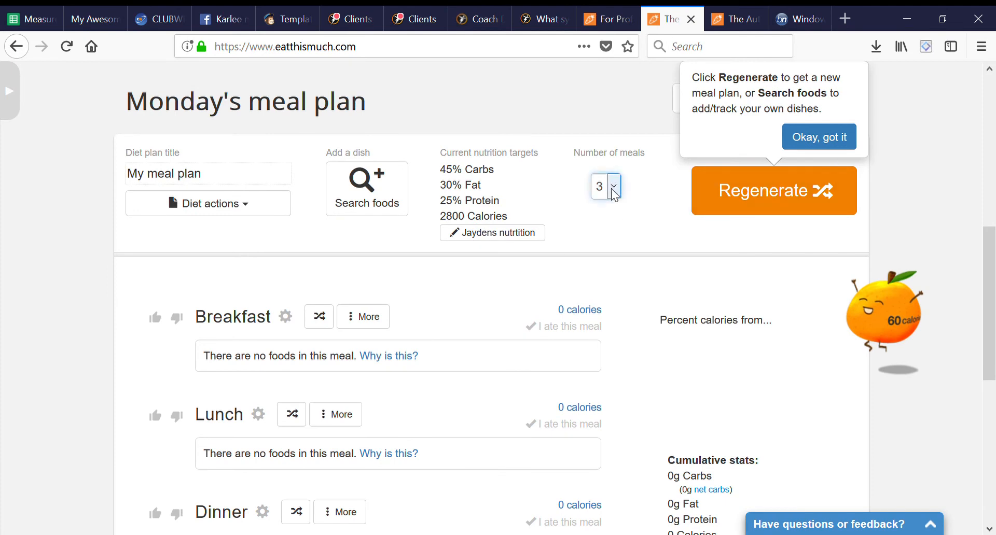
{"action": "key", "text": "5"}
{"action": "left_click", "coordinate": [773, 202]}
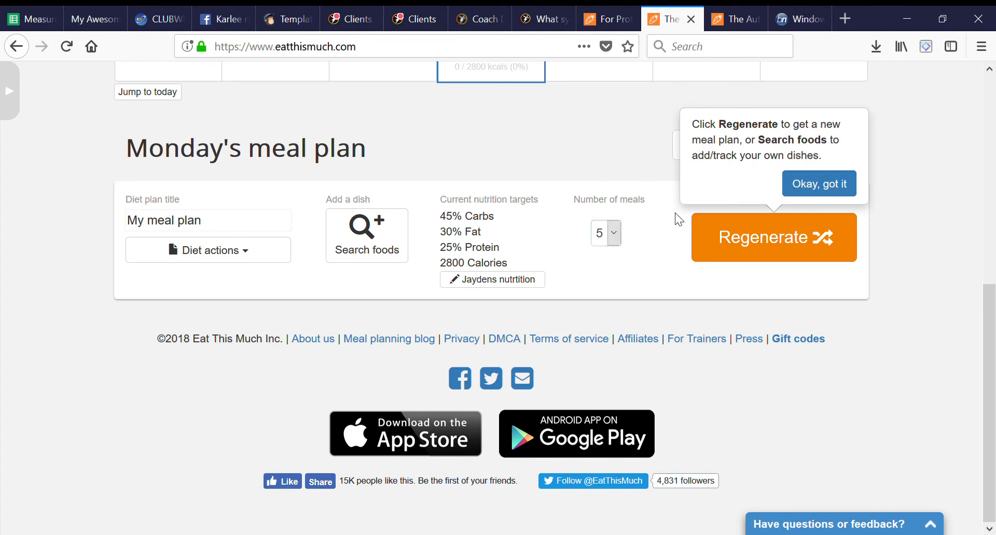
{"action": "left_click", "coordinate": [738, 240]}
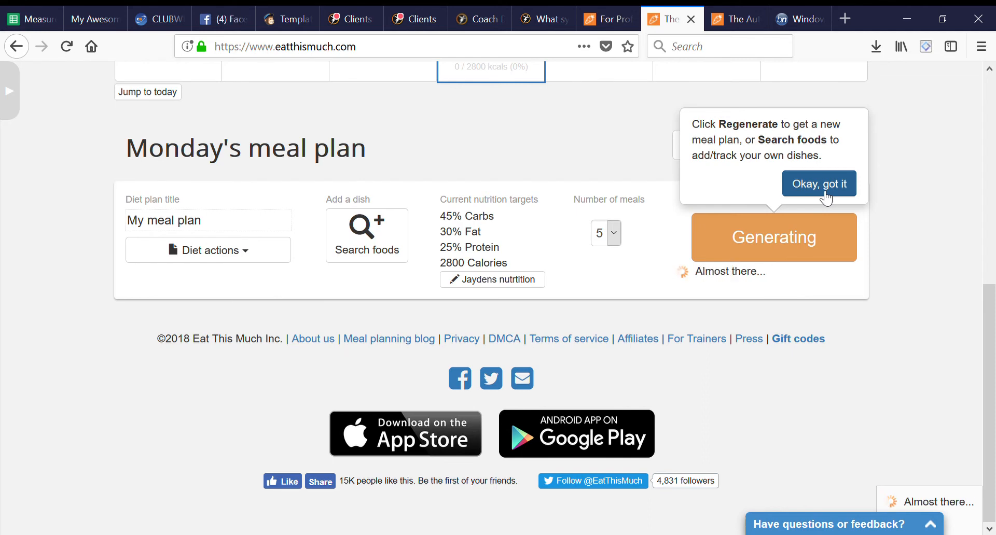
{"action": "left_click", "coordinate": [825, 195]}
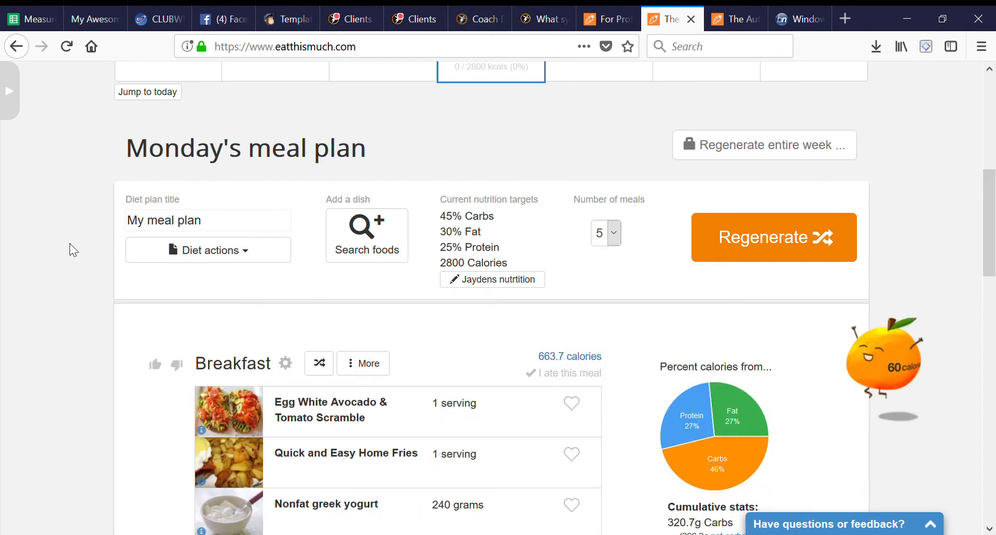
Review the foods generated for Monday's meals and the plan's cumulative nutrition stats.
{"action": "scroll", "coordinate": [73, 277], "scroll_direction": "down", "scroll_amount": 3}
{"action": "scroll", "coordinate": [74, 277], "scroll_direction": "down", "scroll_amount": 1}
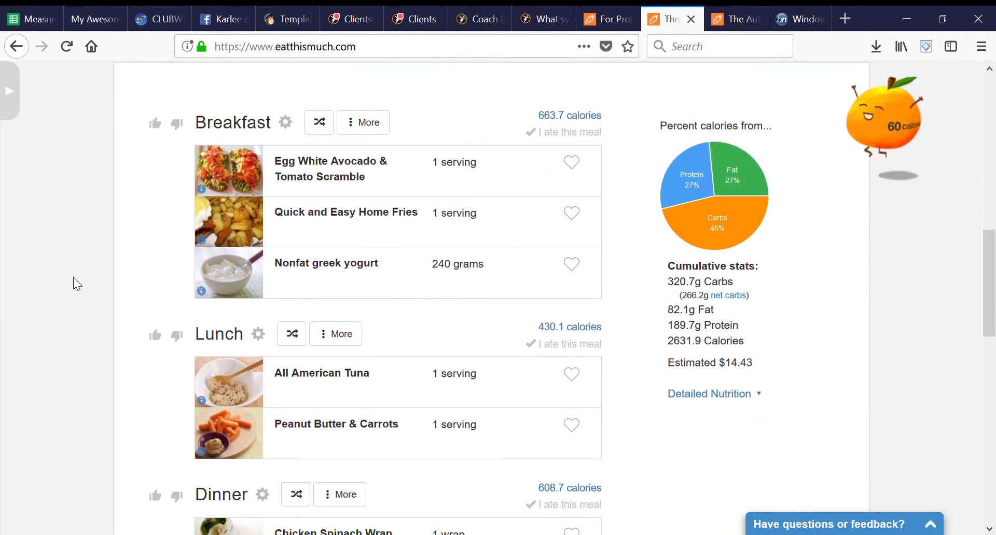
{"action": "scroll", "coordinate": [73, 276], "scroll_direction": "down", "scroll_amount": 2}
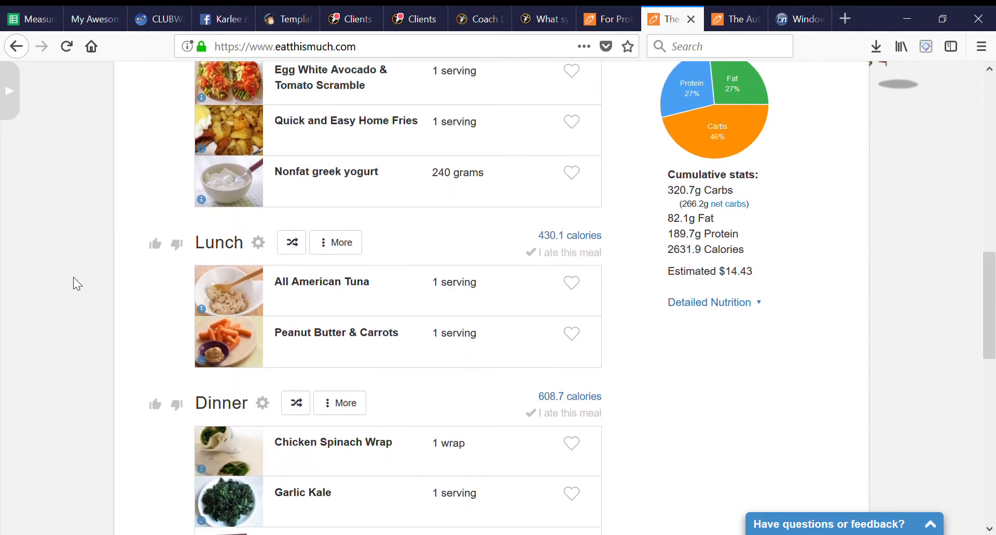
Regenerate the All American Tuna in the lunch repeatedly until Curry Chicken Salad takes its place.
{"action": "scroll", "coordinate": [73, 277], "scroll_direction": "down", "scroll_amount": 4}
{"action": "scroll", "coordinate": [73, 277], "scroll_direction": "up", "scroll_amount": 6}
{"action": "scroll", "coordinate": [73, 277], "scroll_direction": "up", "scroll_amount": 2}
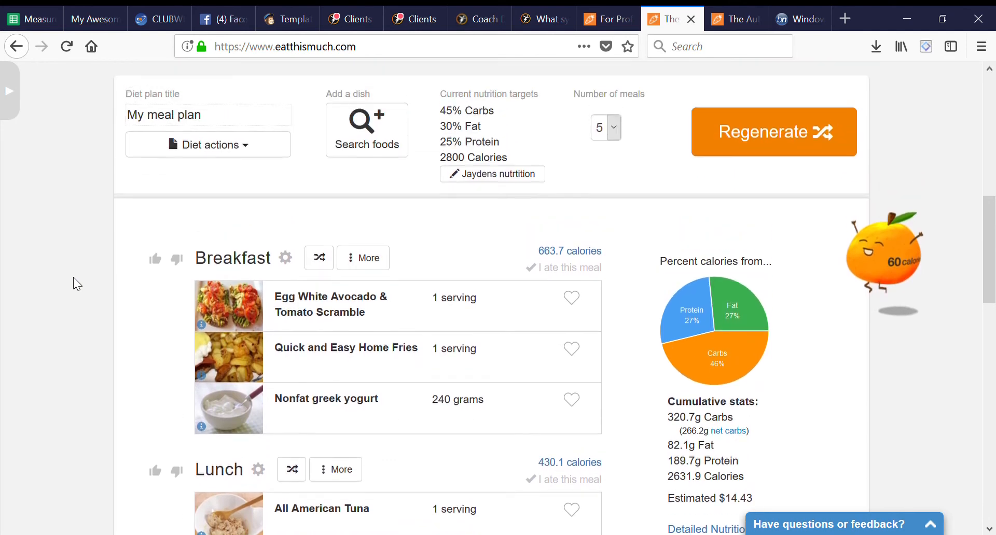
{"action": "scroll", "coordinate": [73, 277], "scroll_direction": "down", "scroll_amount": 2}
{"action": "mouse_move", "coordinate": [234, 353]}
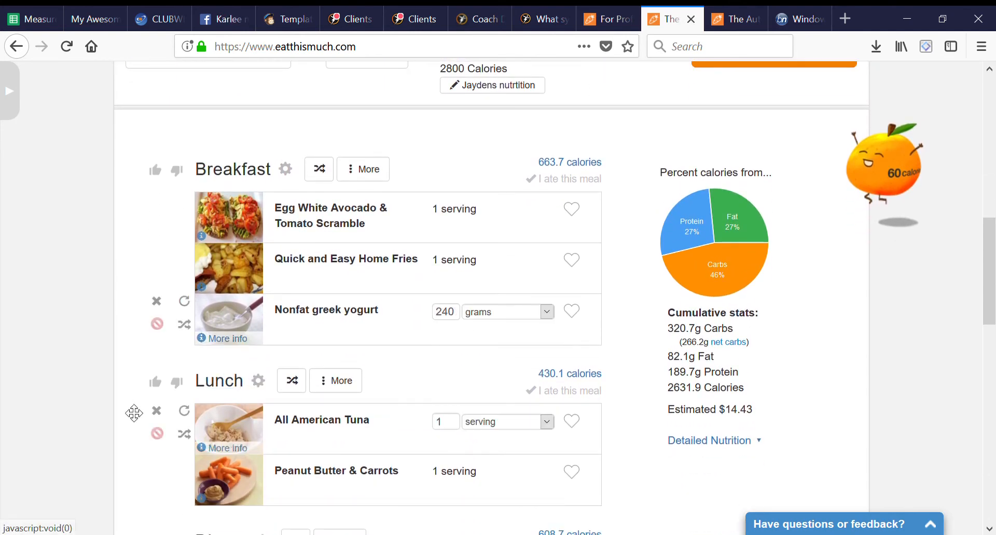
{"action": "scroll", "coordinate": [127, 408], "scroll_direction": "down", "scroll_amount": 2}
{"action": "mouse_move", "coordinate": [189, 324]}
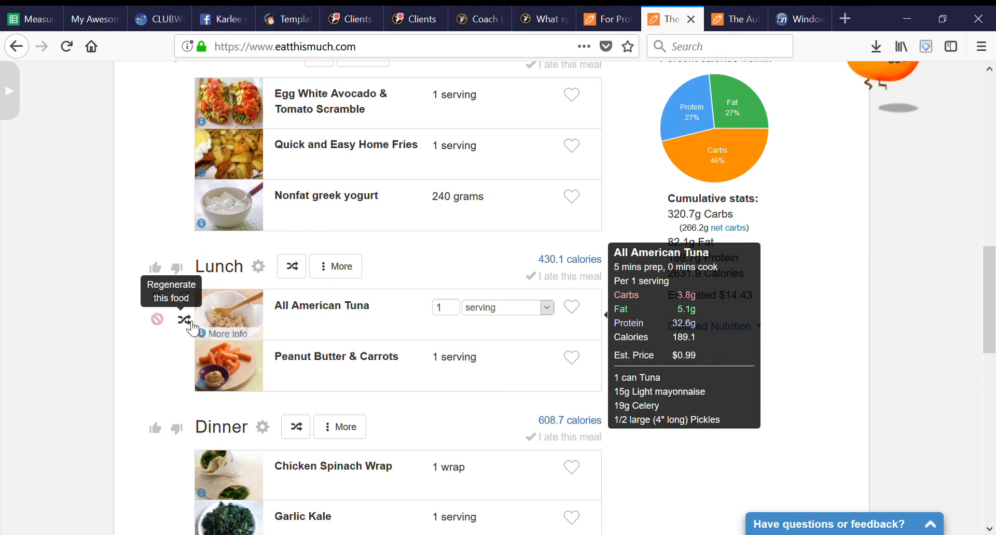
{"action": "left_click", "coordinate": [187, 322]}
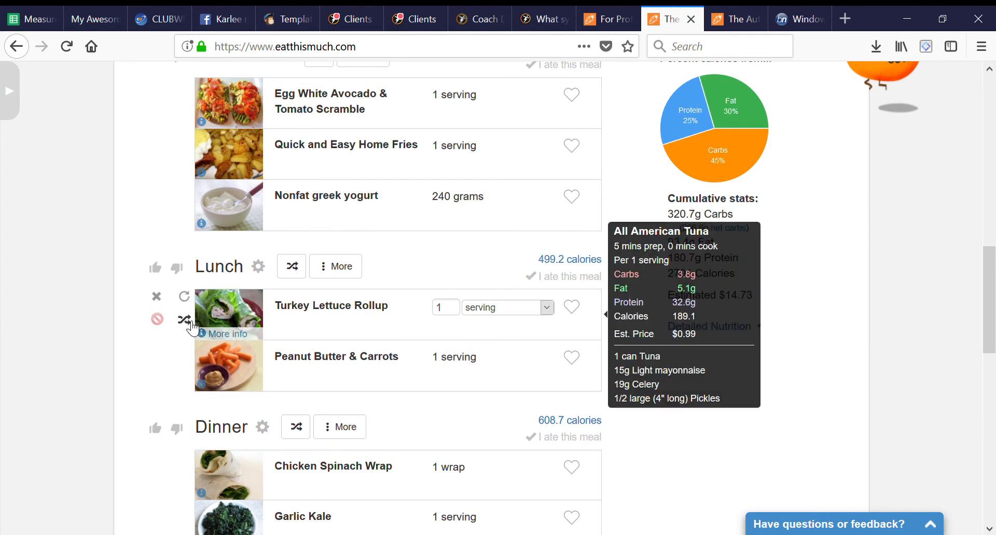
{"action": "left_click", "coordinate": [187, 321]}
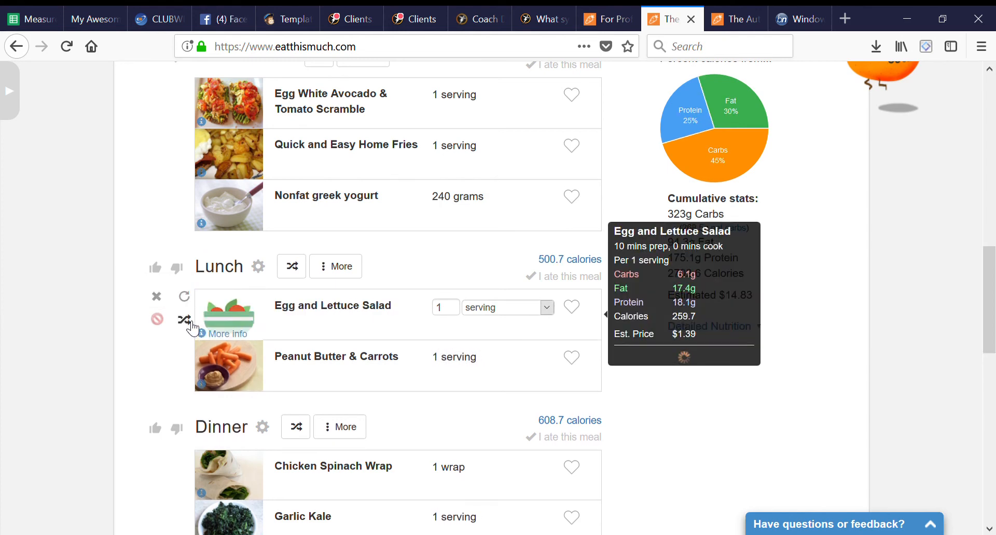
{"action": "left_click", "coordinate": [188, 321]}
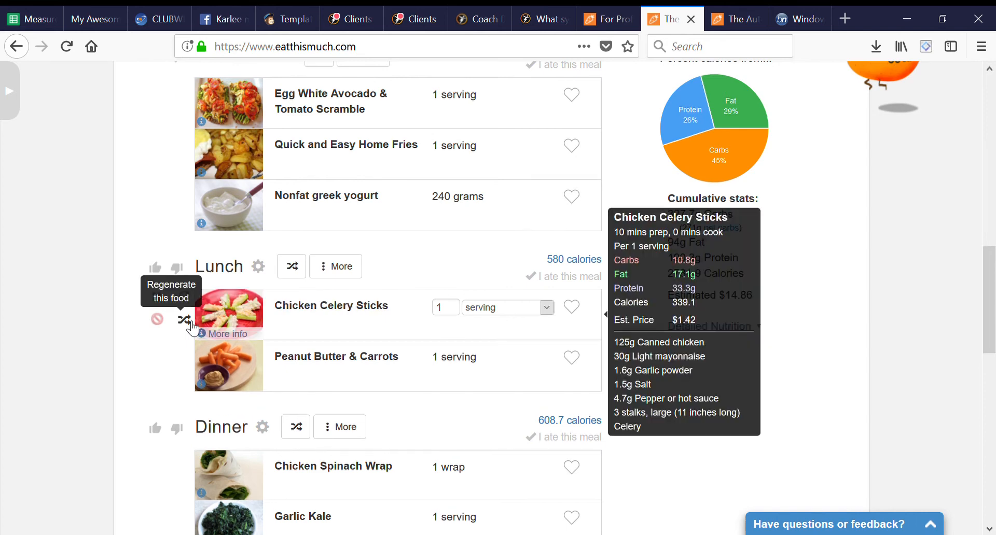
{"action": "left_click", "coordinate": [187, 321]}
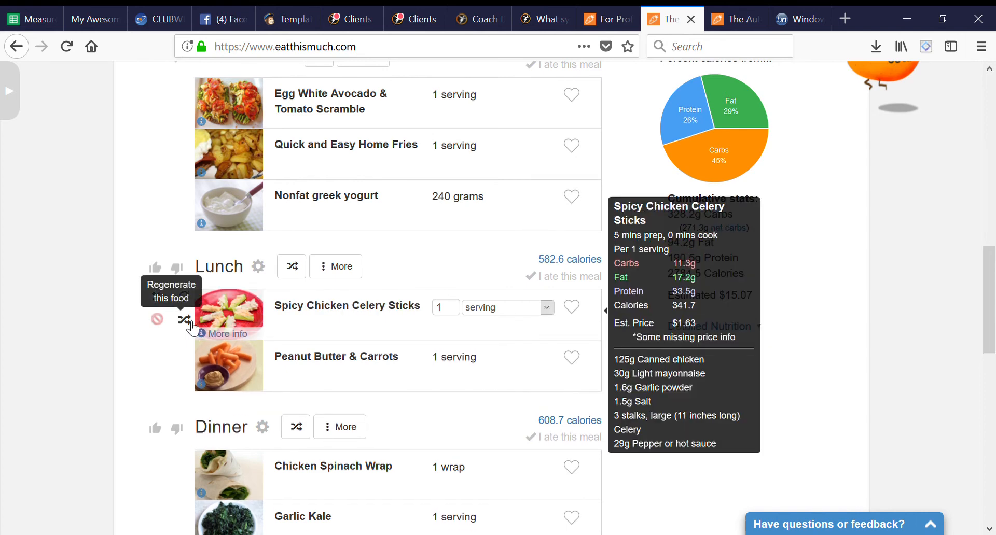
{"action": "left_click", "coordinate": [188, 321]}
{"action": "left_click", "coordinate": [188, 322]}
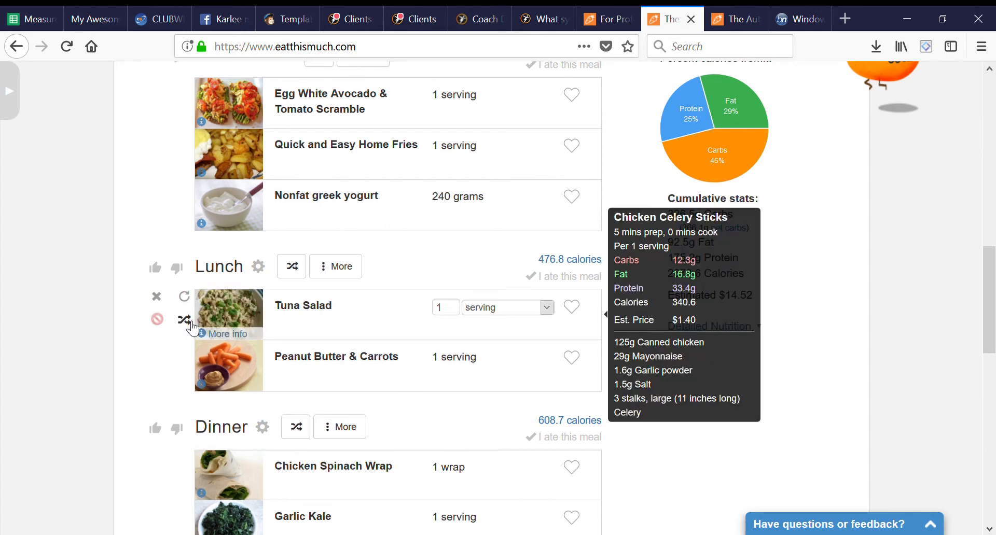
{"action": "left_click", "coordinate": [187, 322]}
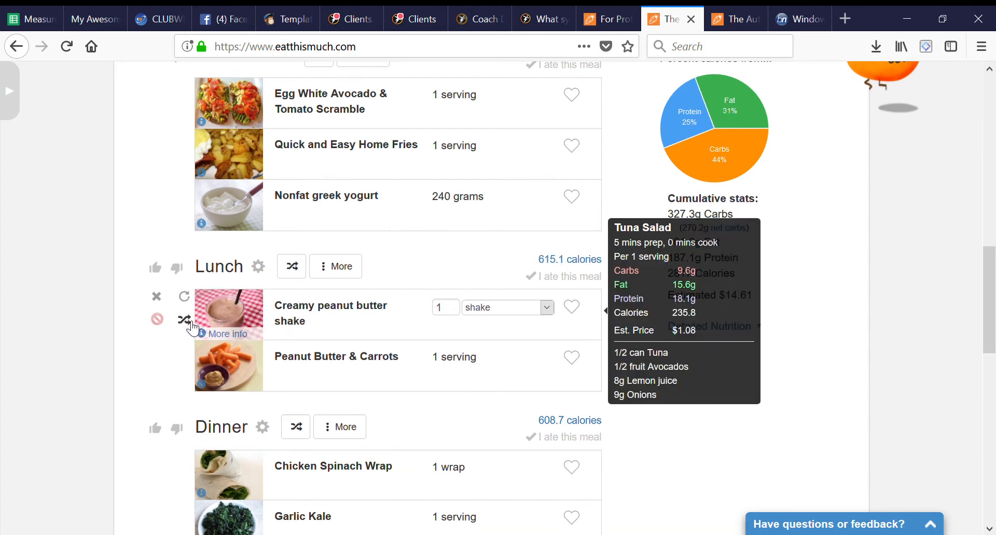
{"action": "left_click", "coordinate": [188, 322]}
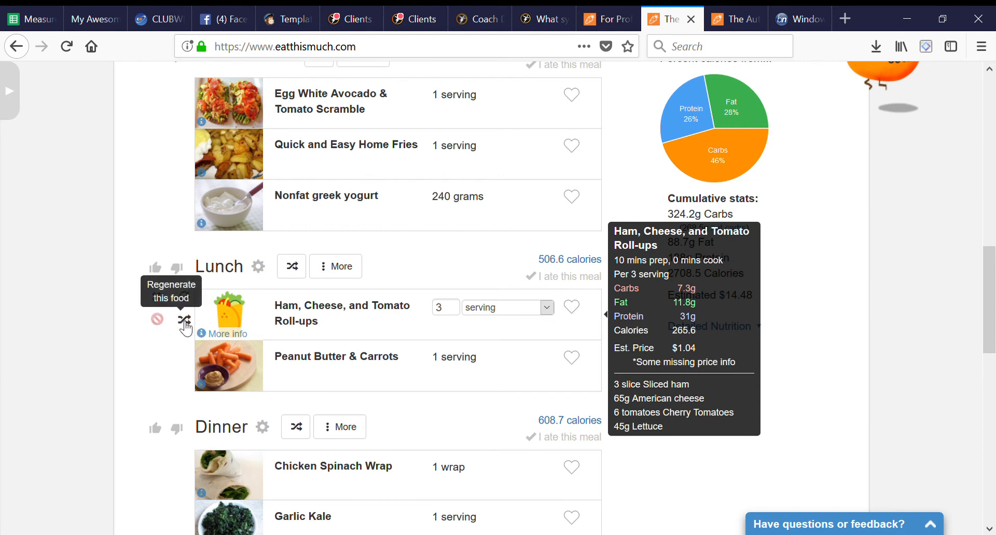
{"action": "left_click", "coordinate": [185, 322]}
{"action": "left_click", "coordinate": [184, 322]}
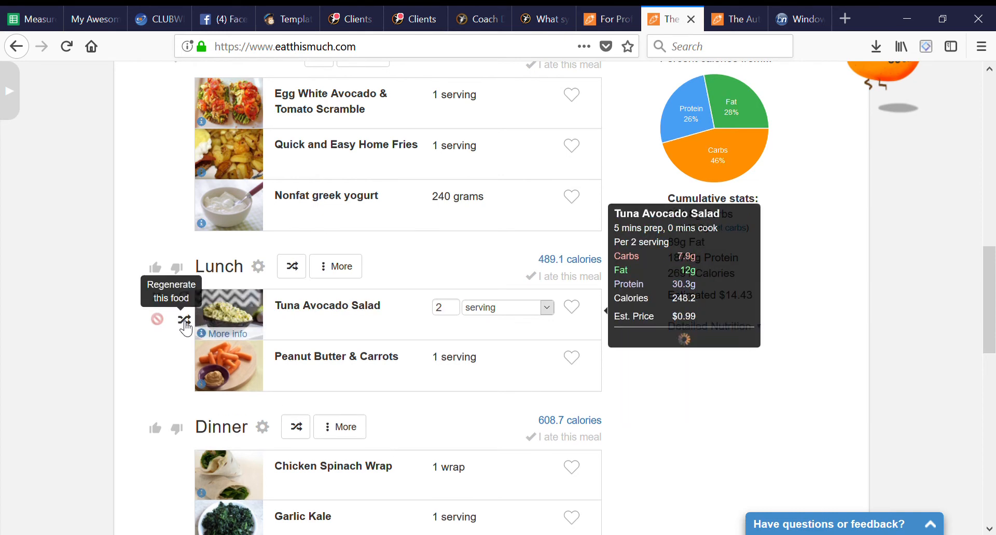
{"action": "left_click", "coordinate": [185, 322]}
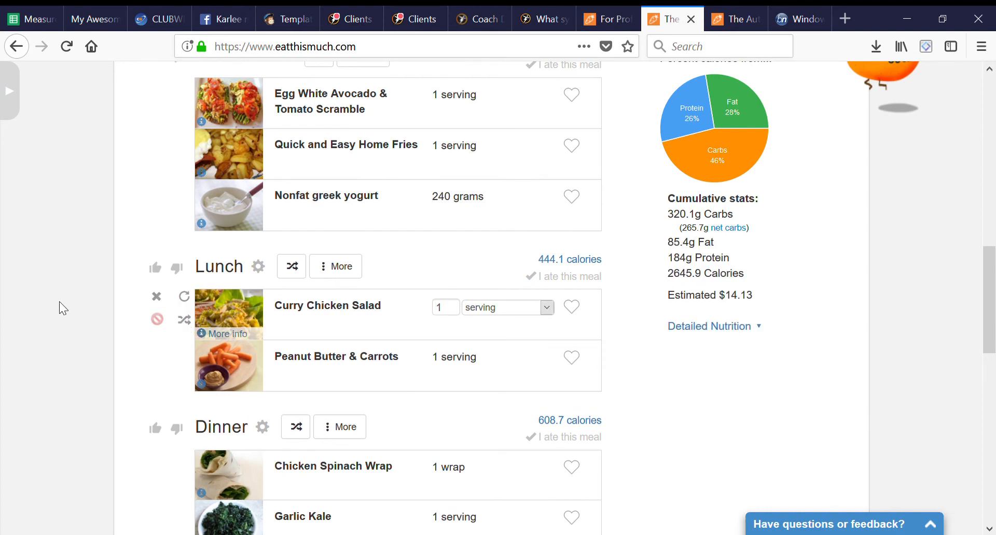
{"action": "scroll", "coordinate": [75, 362], "scroll_direction": "up", "scroll_amount": 1}
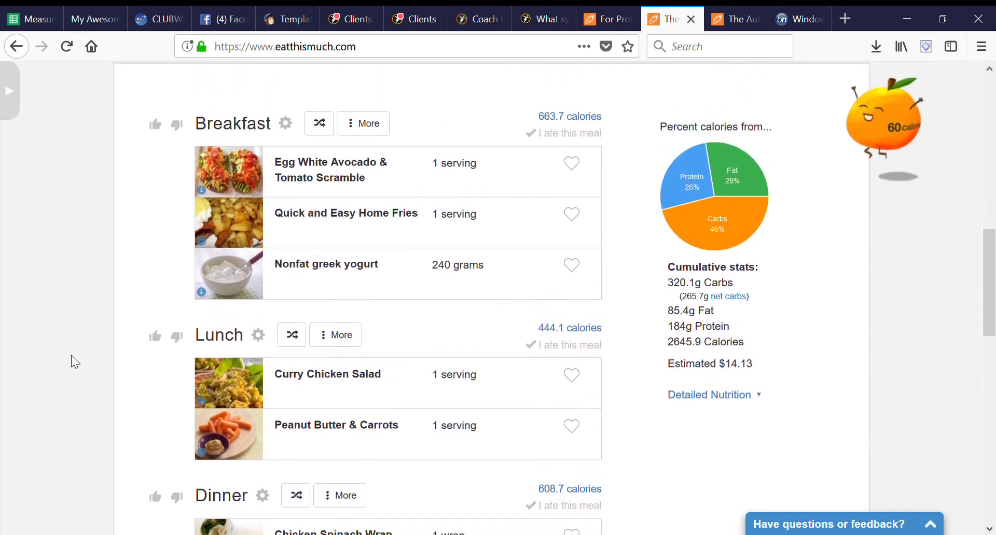
Regenerate the whole dinner once, then check the new main dish's details, the remaining snacks and the plan's cumulative stats.
{"action": "scroll", "coordinate": [75, 362], "scroll_direction": "down", "scroll_amount": 3}
{"action": "scroll", "coordinate": [75, 362], "scroll_direction": "down", "scroll_amount": 2}
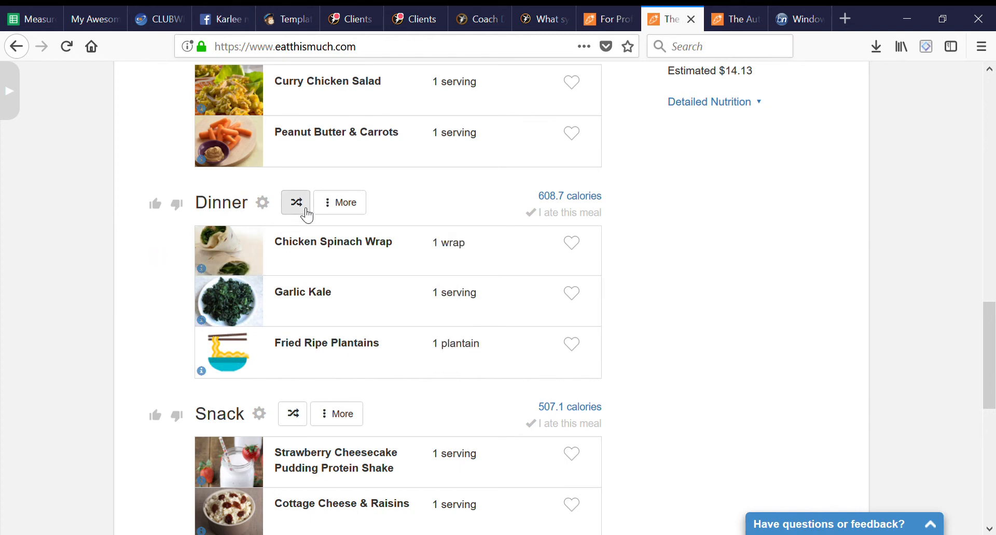
{"action": "left_click", "coordinate": [306, 209]}
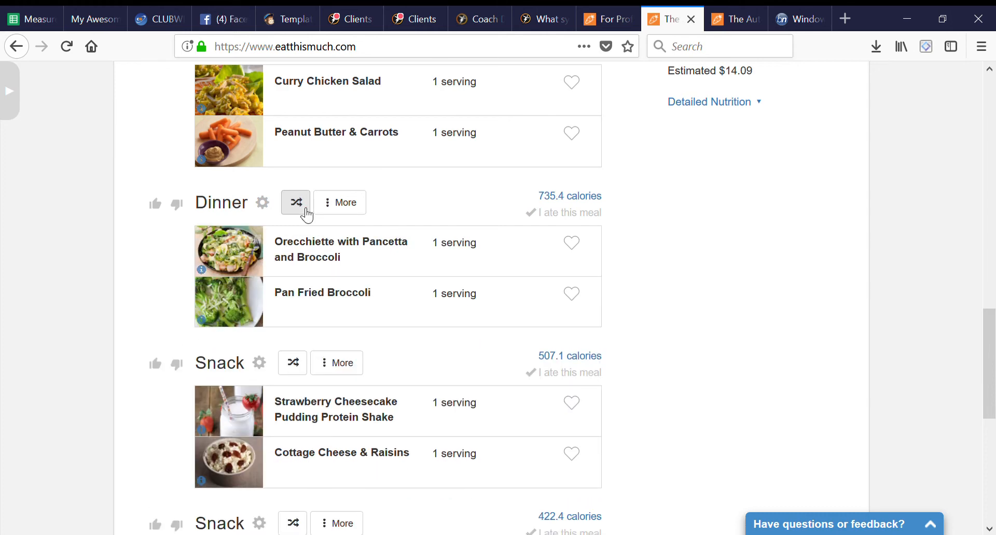
{"action": "mouse_move", "coordinate": [303, 250]}
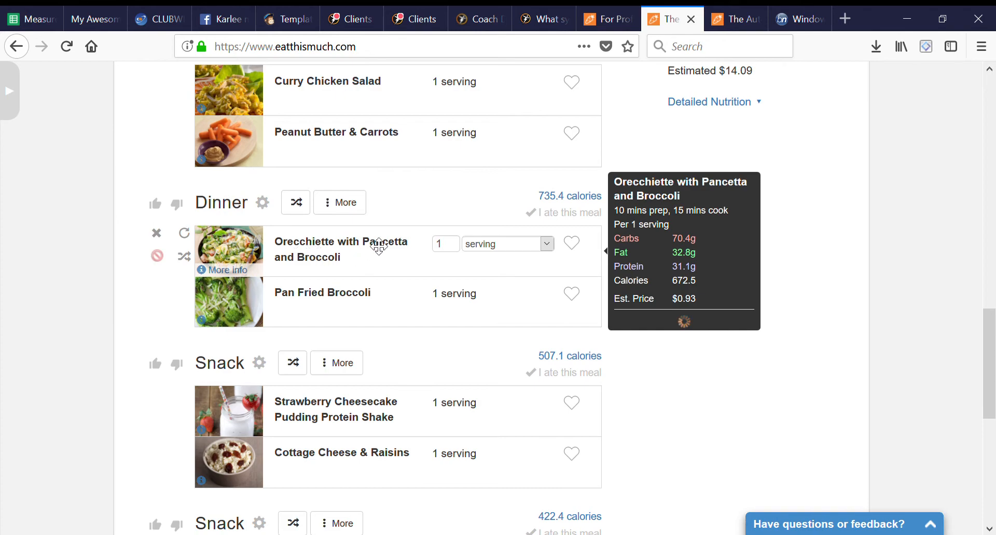
{"action": "scroll", "coordinate": [72, 334], "scroll_direction": "down", "scroll_amount": 3}
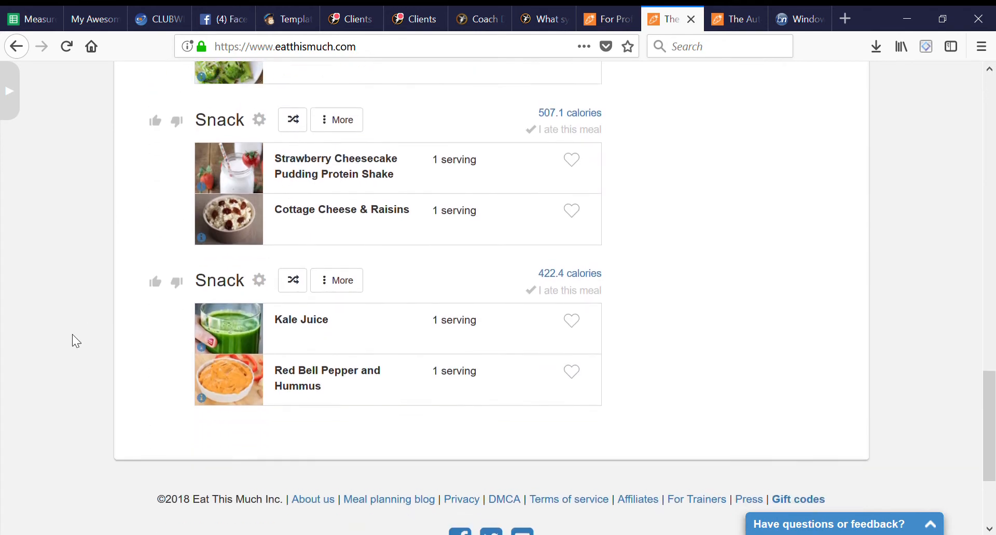
{"action": "scroll", "coordinate": [73, 335], "scroll_direction": "up", "scroll_amount": 10}
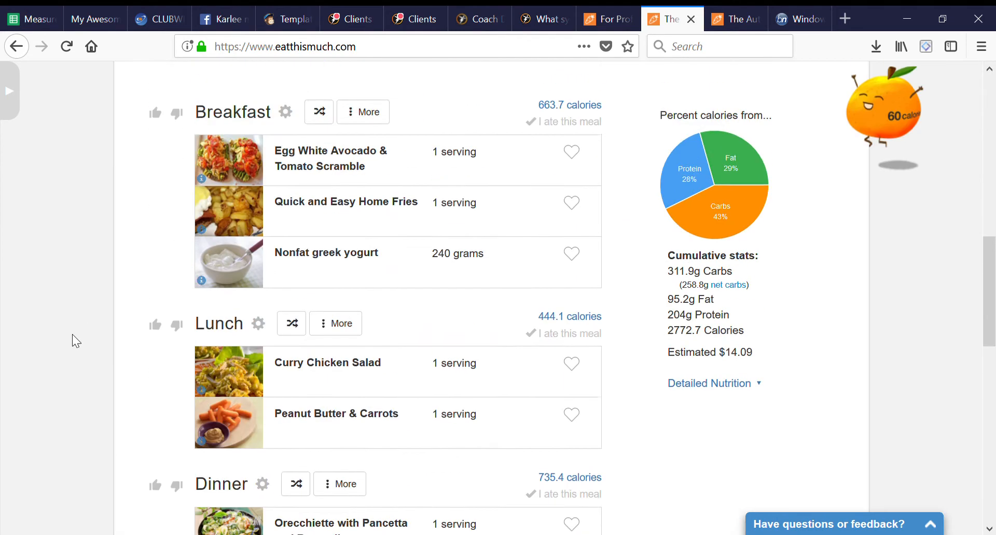
List the alternative meals for breakfast, look through all the suggestions and close the list without replacing the meal.
{"action": "scroll", "coordinate": [73, 335], "scroll_direction": "down", "scroll_amount": 1}
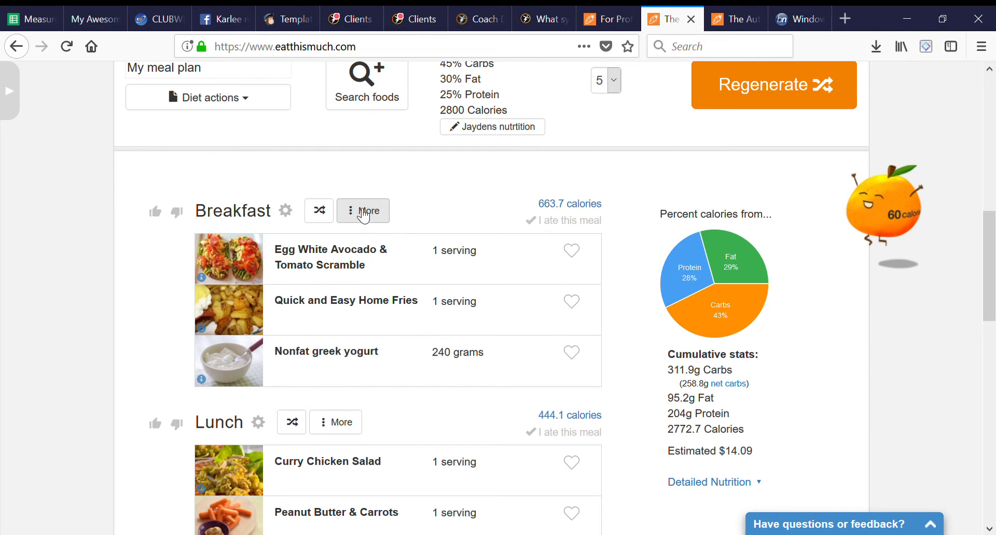
{"action": "left_click", "coordinate": [364, 213]}
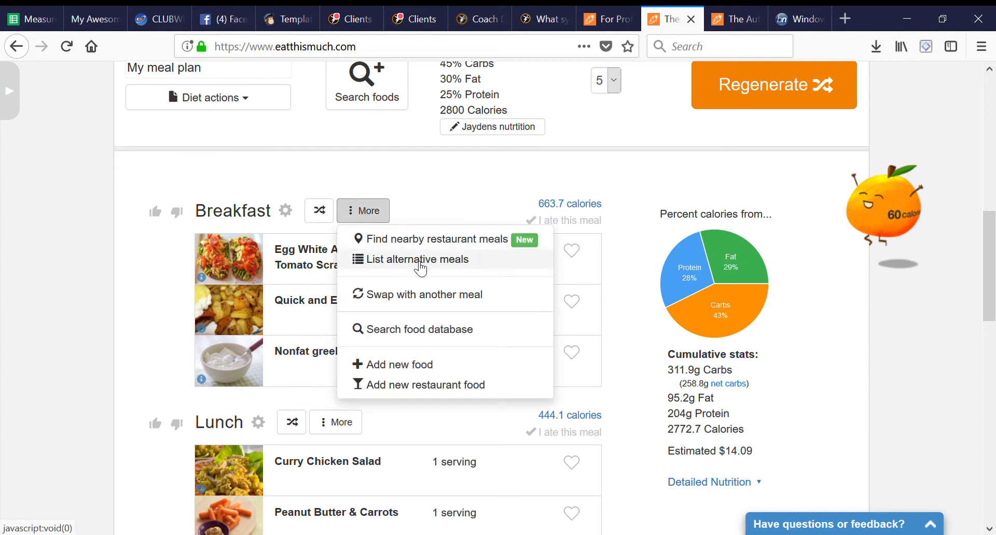
{"action": "left_click", "coordinate": [414, 261]}
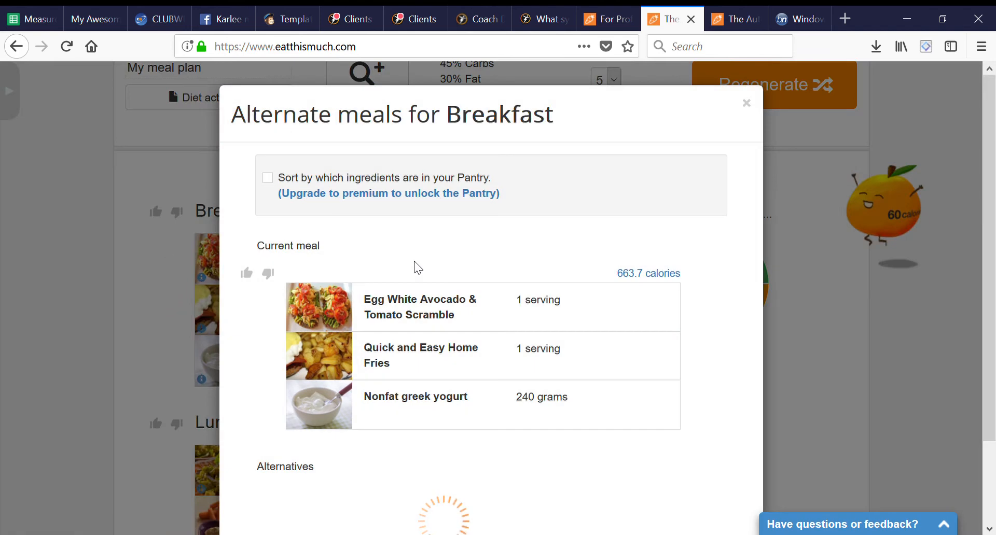
{"action": "mouse_move", "coordinate": [402, 370]}
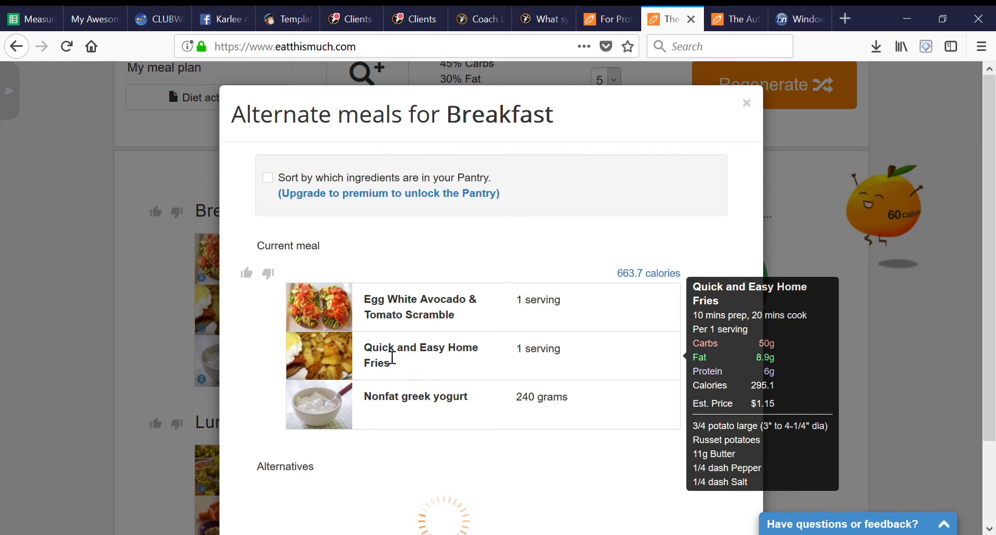
{"action": "scroll", "coordinate": [419, 356], "scroll_direction": "down", "scroll_amount": 10}
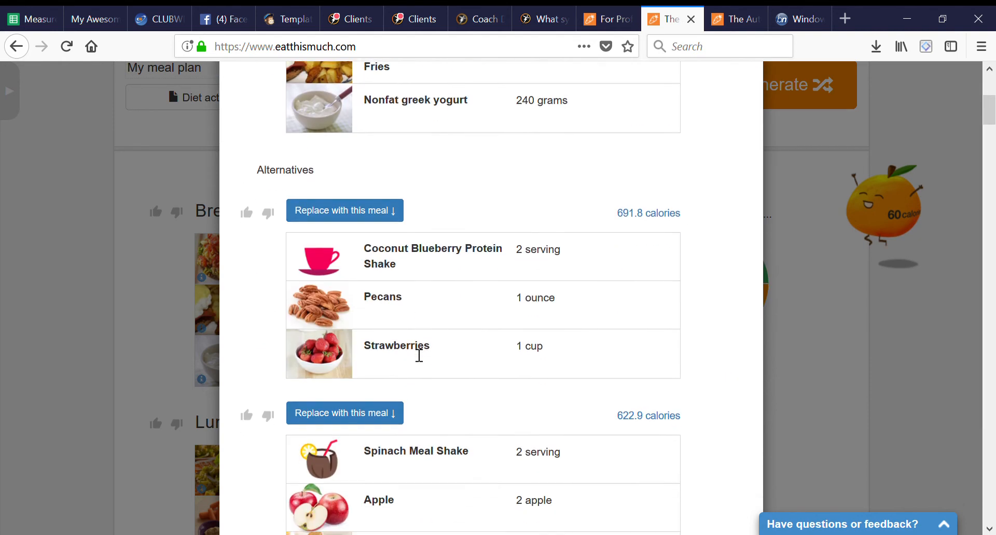
{"action": "scroll", "coordinate": [414, 354], "scroll_direction": "down", "scroll_amount": 10}
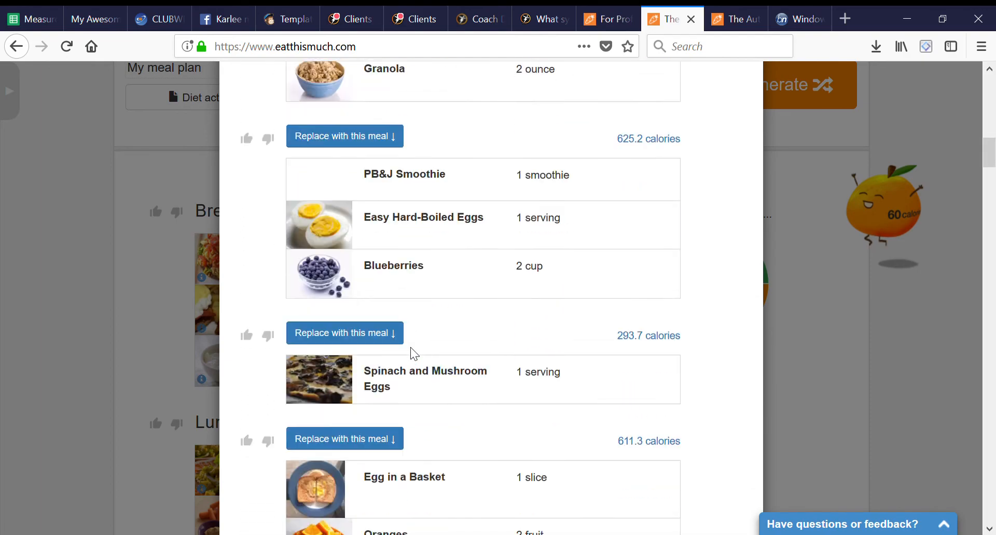
{"action": "scroll", "coordinate": [445, 68], "scroll_direction": "down", "scroll_amount": 10}
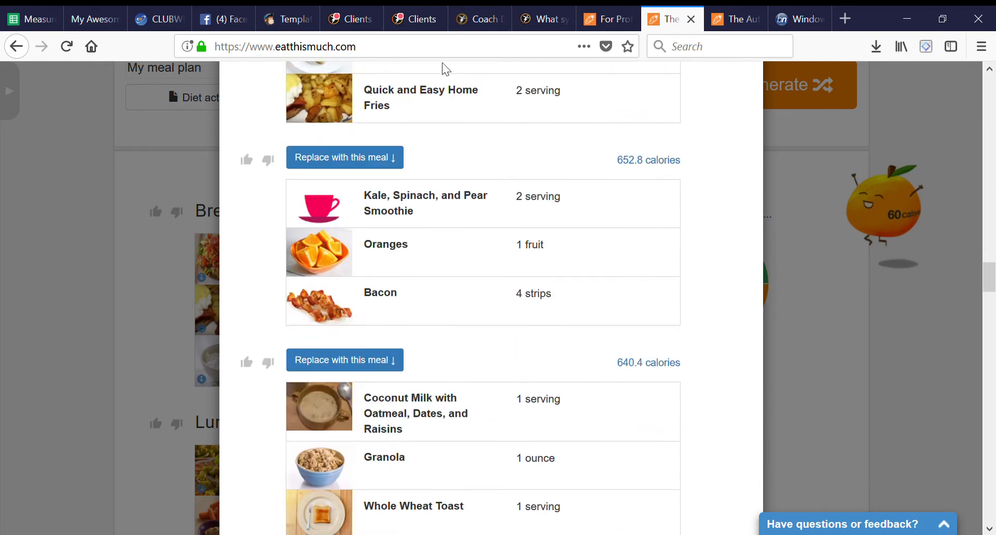
{"action": "scroll", "coordinate": [445, 67], "scroll_direction": "down", "scroll_amount": 10}
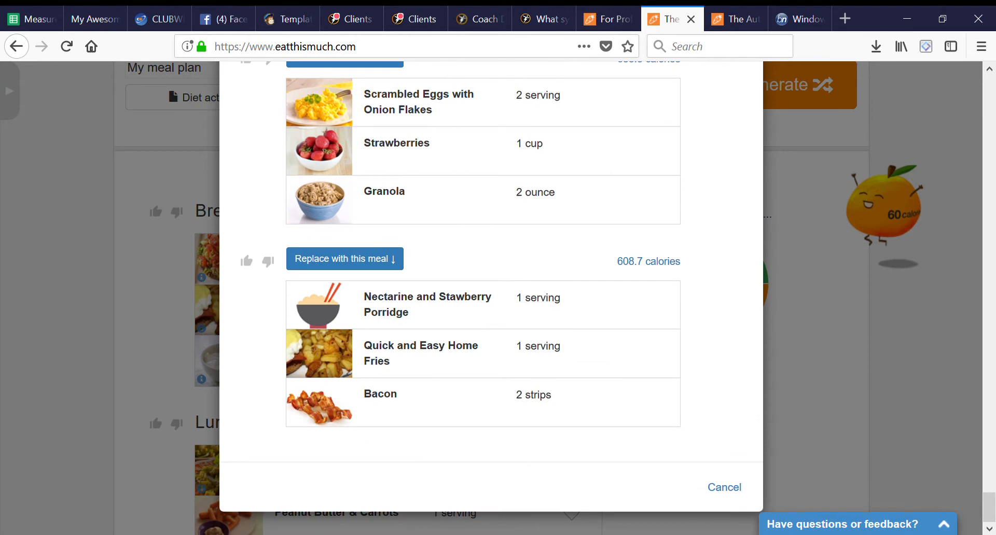
{"action": "left_click", "coordinate": [740, 487]}
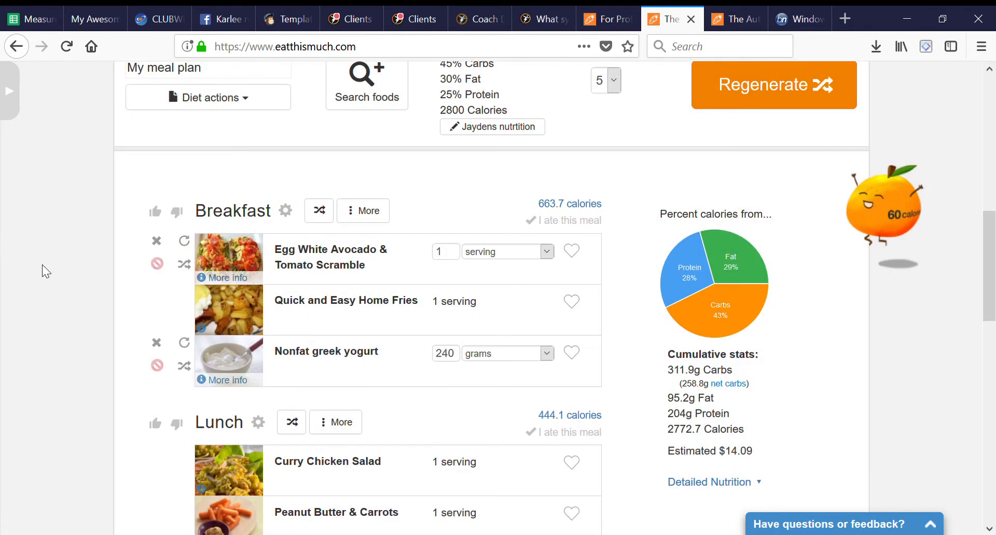
List the alternative meals for breakfast, replace it with the Poached Eggs, Apple and Blueberries meal, and close the list.
{"action": "left_click", "coordinate": [384, 216]}
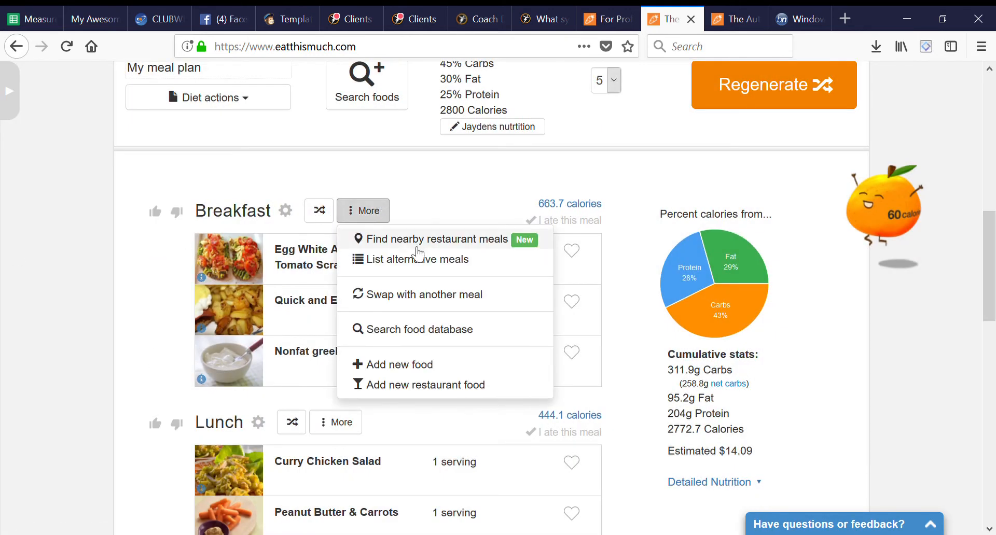
{"action": "left_click", "coordinate": [417, 259]}
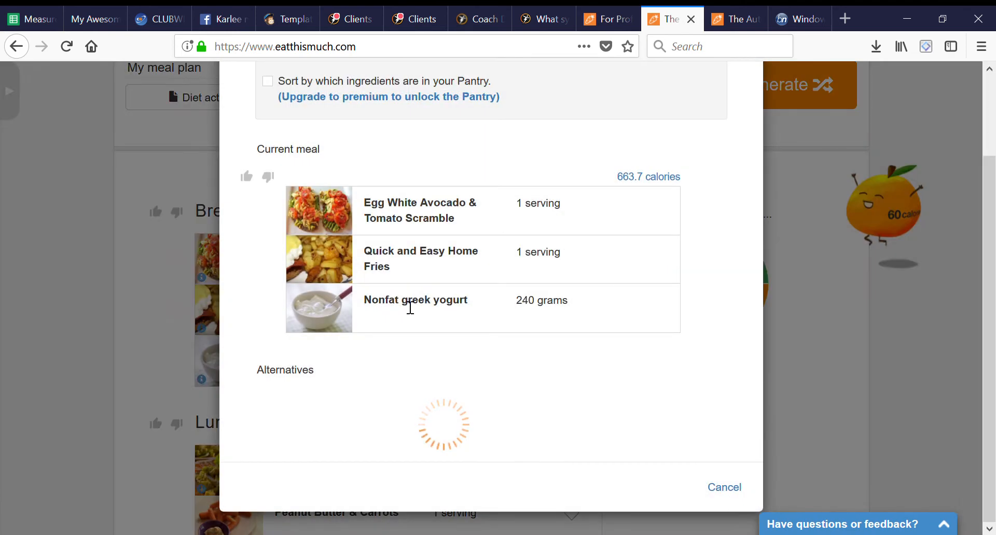
{"action": "mouse_move", "coordinate": [409, 308]}
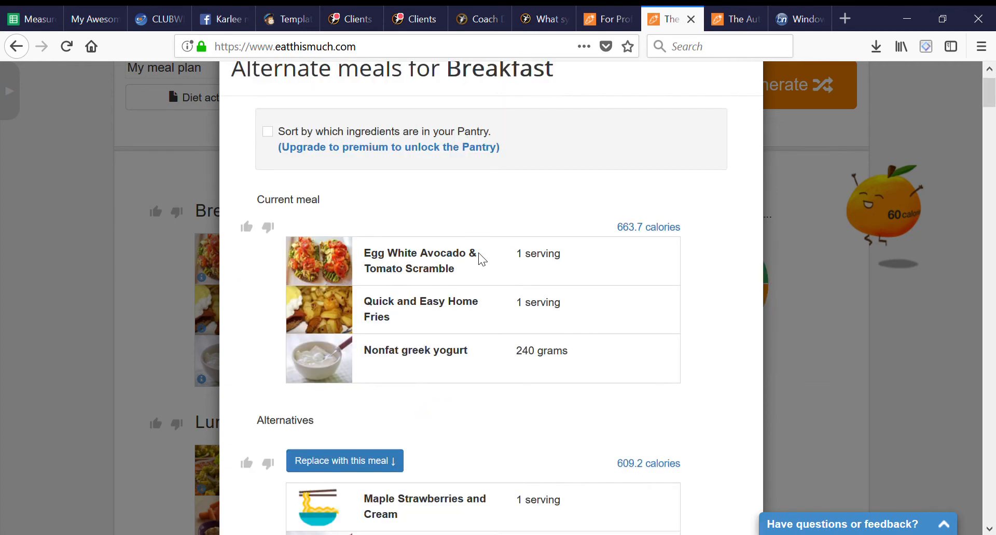
{"action": "scroll", "coordinate": [478, 253], "scroll_direction": "down", "scroll_amount": 2}
{"action": "scroll", "coordinate": [479, 254], "scroll_direction": "down", "scroll_amount": 7}
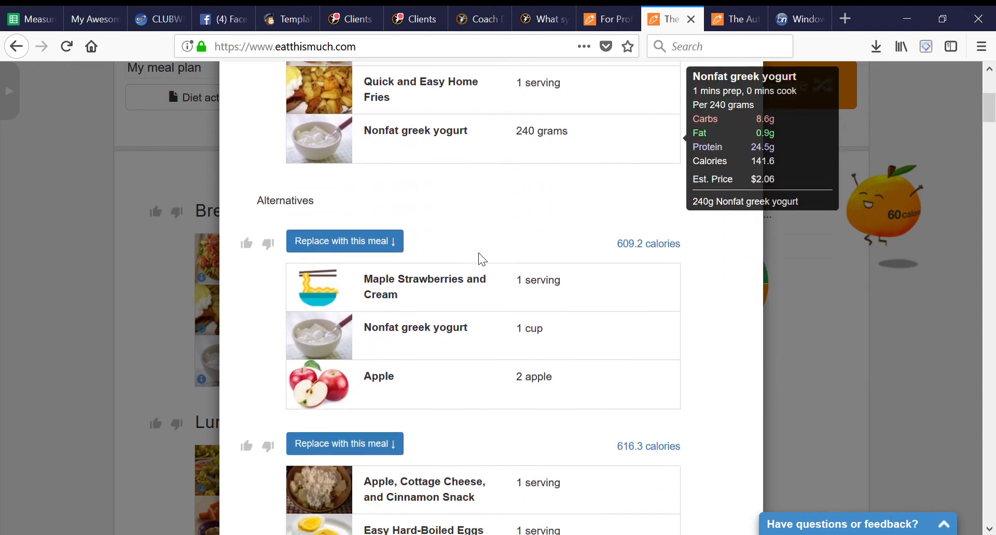
{"action": "scroll", "coordinate": [478, 253], "scroll_direction": "down", "scroll_amount": 11}
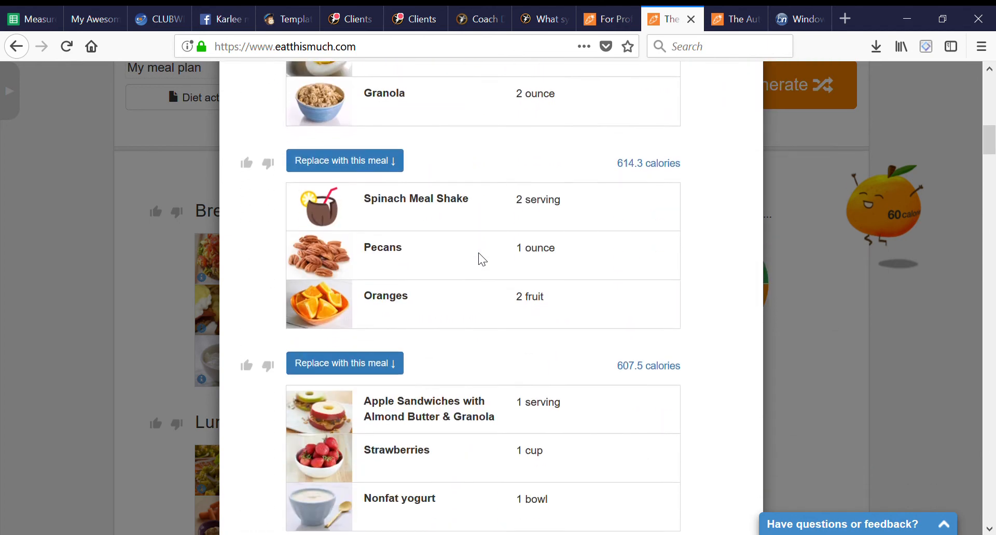
{"action": "scroll", "coordinate": [478, 253], "scroll_direction": "down", "scroll_amount": 4}
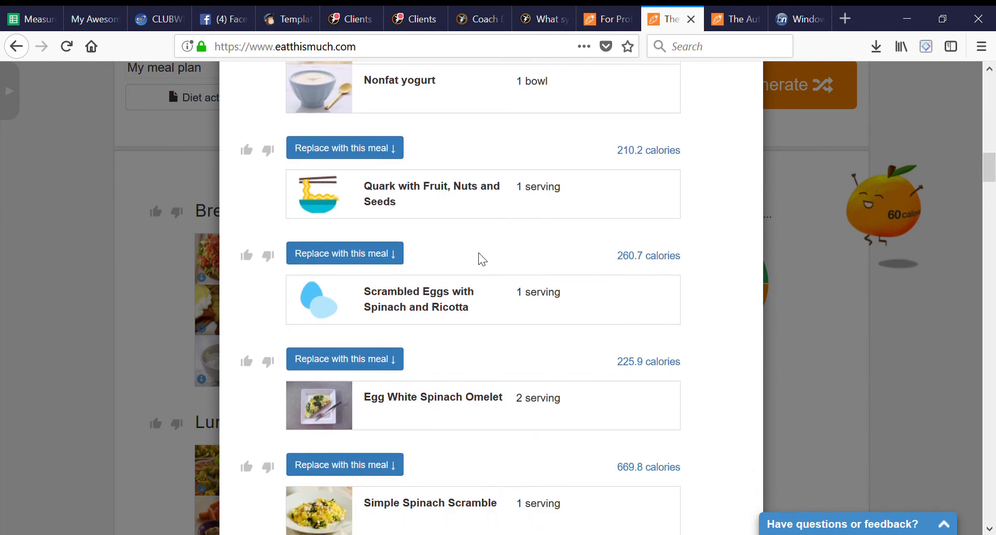
{"action": "scroll", "coordinate": [478, 253], "scroll_direction": "down", "scroll_amount": 4}
{"action": "scroll", "coordinate": [478, 253], "scroll_direction": "down", "scroll_amount": 5}
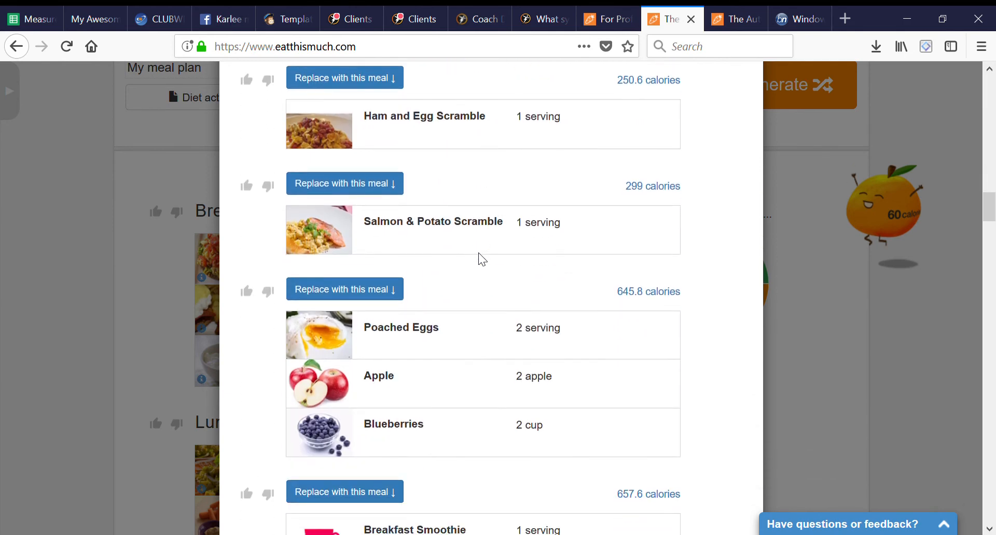
{"action": "scroll", "coordinate": [478, 254], "scroll_direction": "down", "scroll_amount": 5}
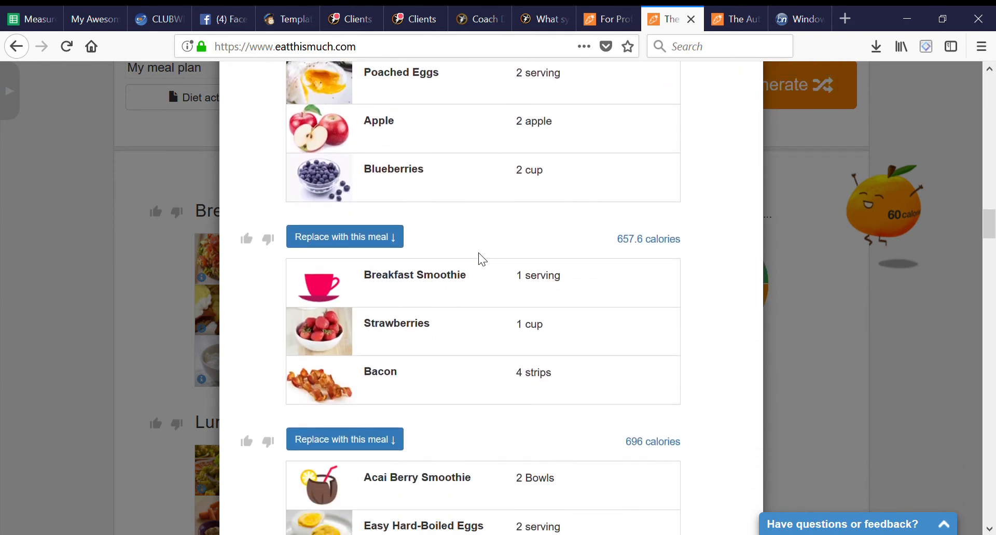
{"action": "scroll", "coordinate": [478, 253], "scroll_direction": "up", "scroll_amount": 1}
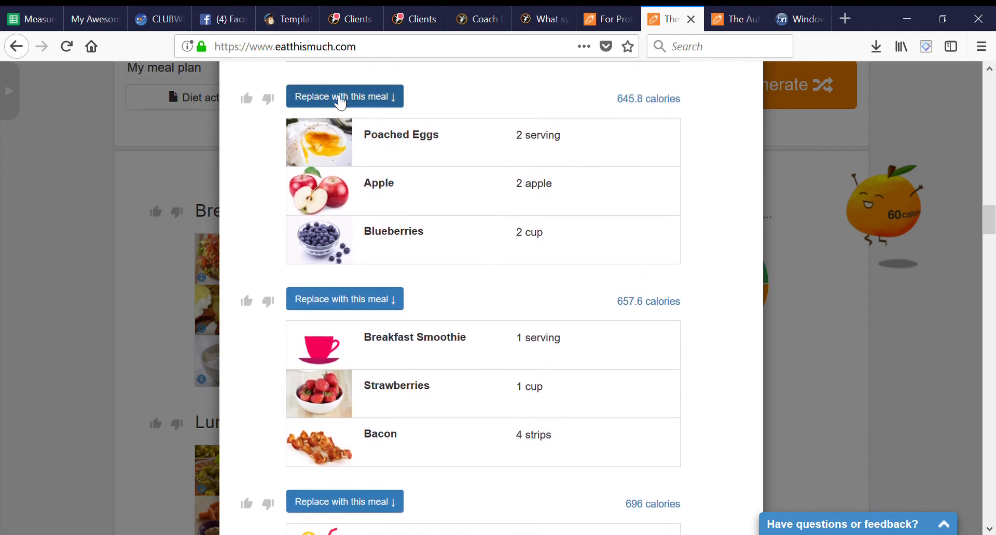
{"action": "left_click", "coordinate": [340, 102]}
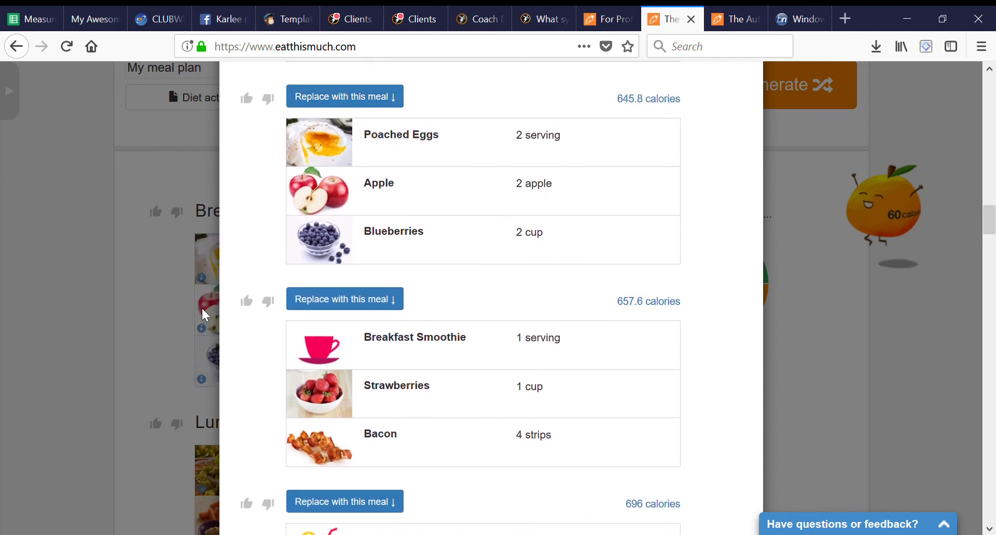
{"action": "left_click", "coordinate": [208, 215]}
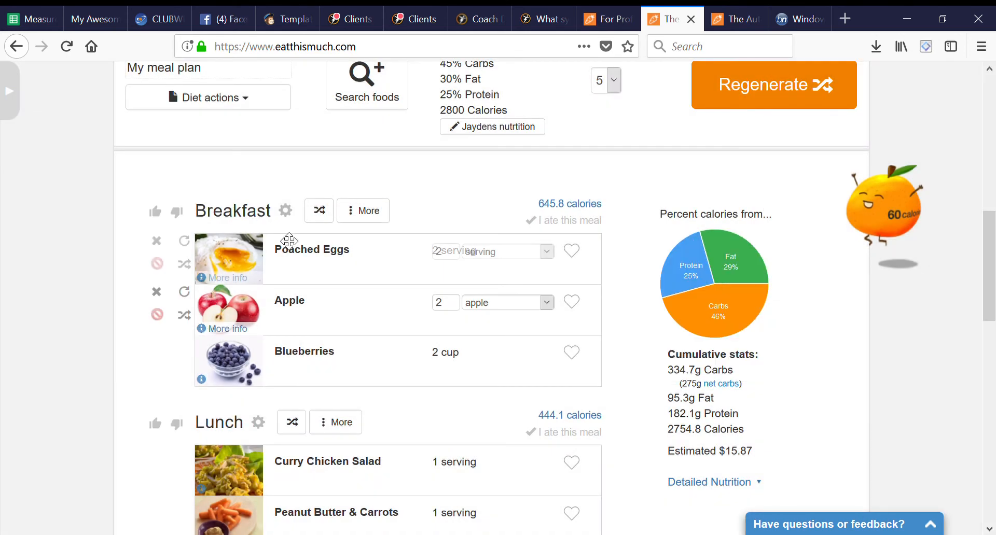
Open the food search for adding a dish and look through the recipes found for "chicken".
{"action": "scroll", "coordinate": [83, 385], "scroll_direction": "up", "scroll_amount": 3}
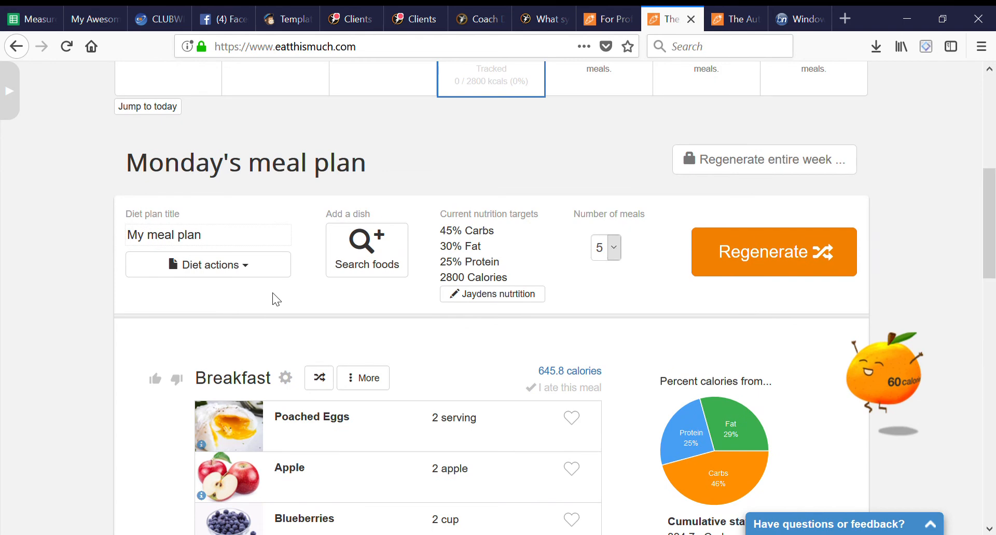
{"action": "scroll", "coordinate": [72, 333], "scroll_direction": "up", "scroll_amount": 1}
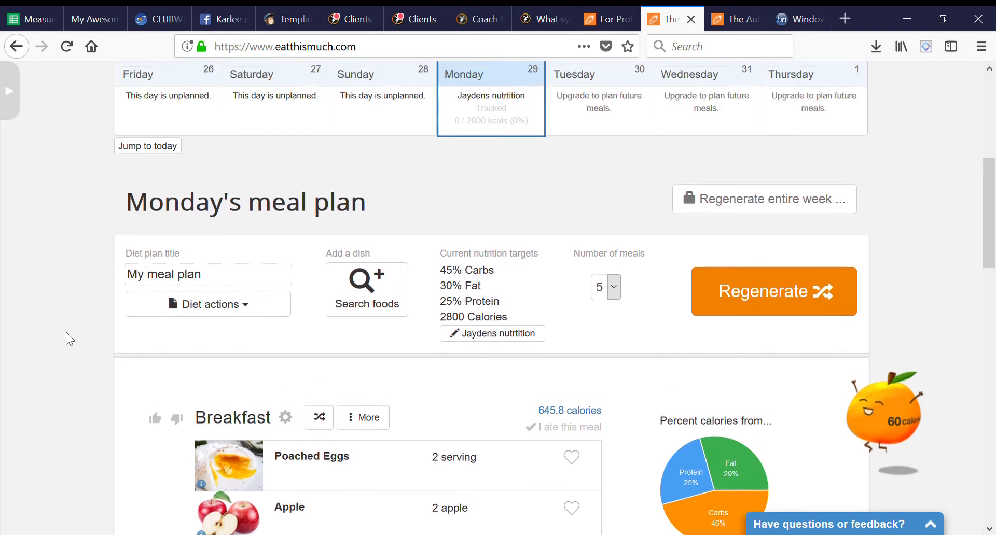
{"action": "scroll", "coordinate": [67, 335], "scroll_direction": "down", "scroll_amount": 10}
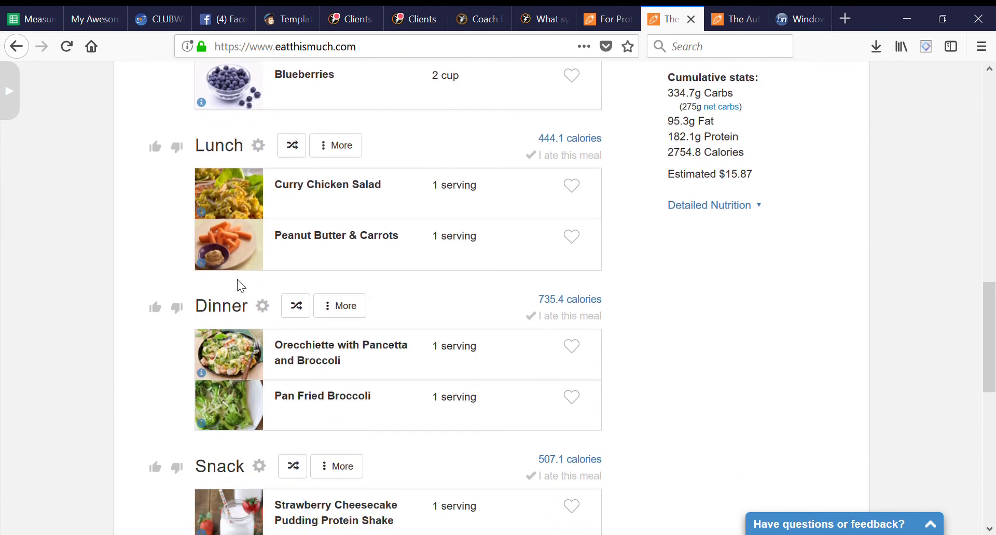
{"action": "scroll", "coordinate": [77, 298], "scroll_direction": "up", "scroll_amount": 4}
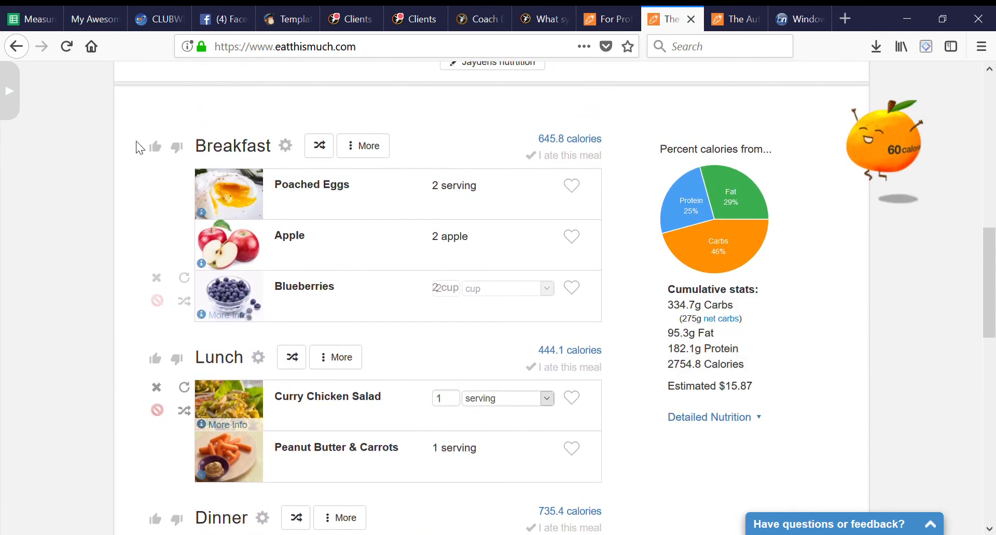
{"action": "scroll", "coordinate": [138, 146], "scroll_direction": "up", "scroll_amount": 5}
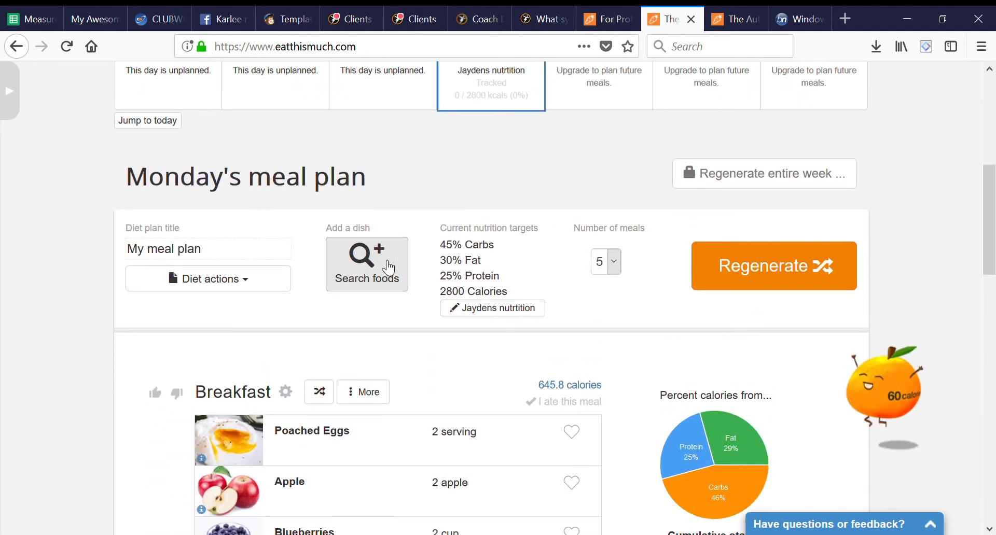
{"action": "left_click", "coordinate": [389, 268]}
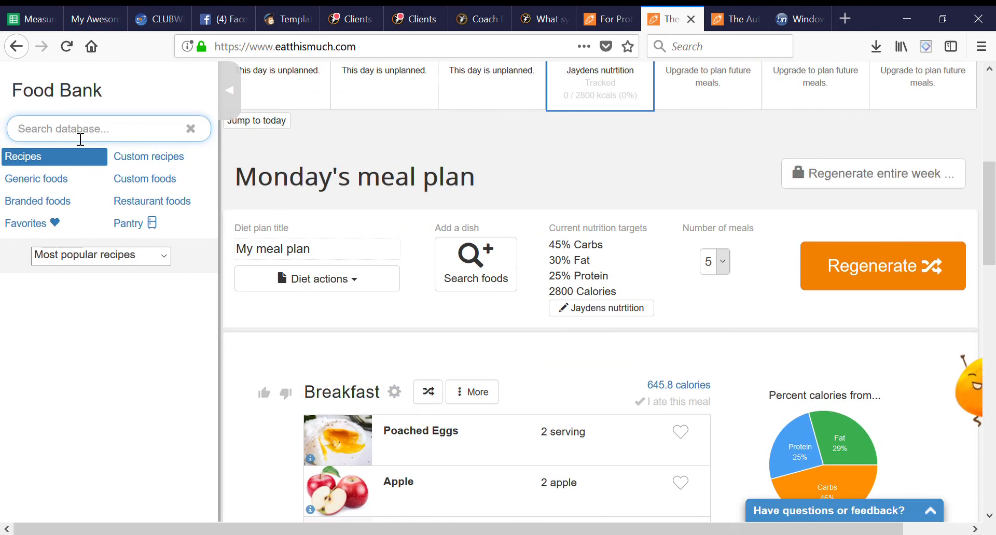
{"action": "type", "text": "chicken"}
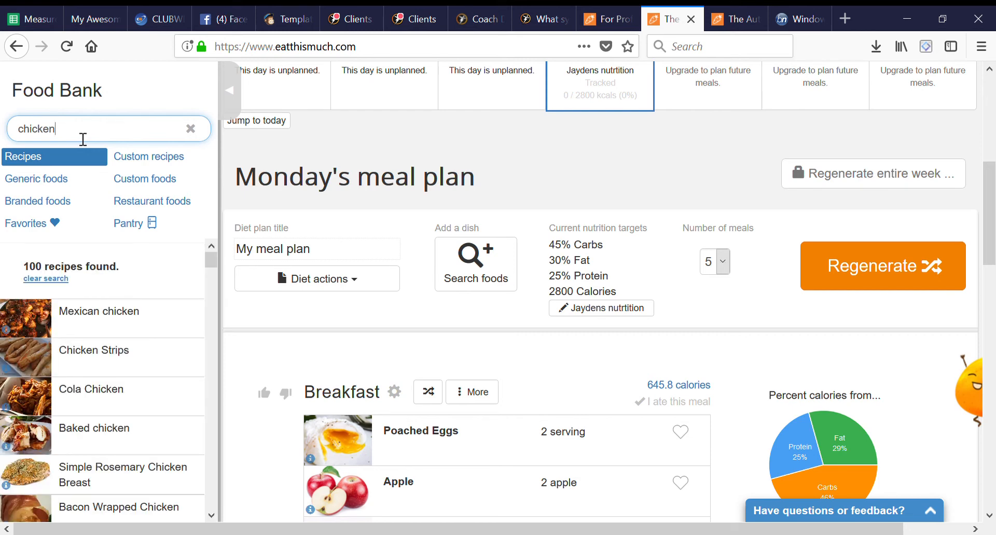
{"action": "scroll", "coordinate": [132, 339], "scroll_direction": "down", "scroll_amount": 3}
{"action": "scroll", "coordinate": [133, 339], "scroll_direction": "down", "scroll_amount": 5}
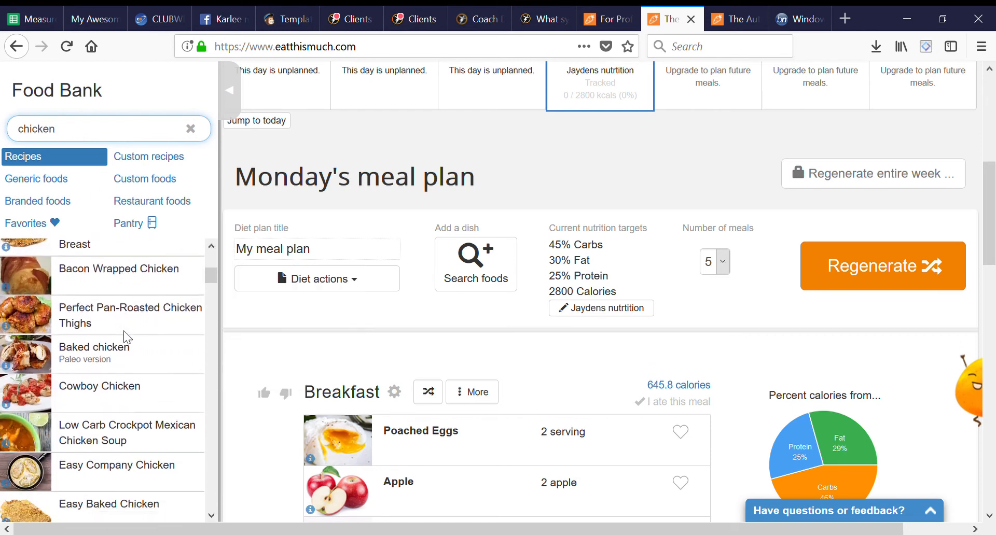
{"action": "scroll", "coordinate": [132, 339], "scroll_direction": "down", "scroll_amount": 3}
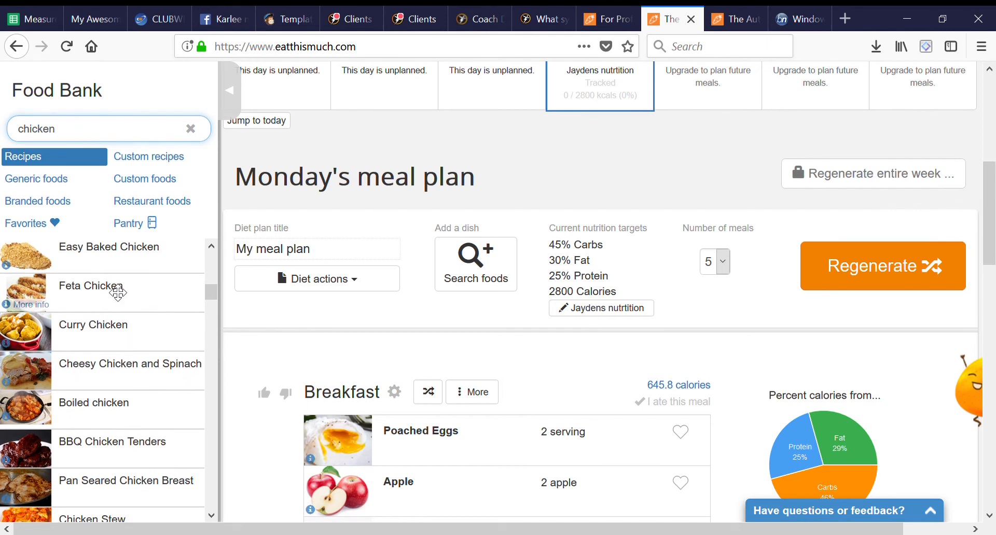
Try to move Feta Chicken from the recipe results into the meal plan.
{"action": "left_click_drag", "start_coordinate": [119, 293], "coordinate": [249, 347]}
{"action": "left_click", "coordinate": [109, 304]}
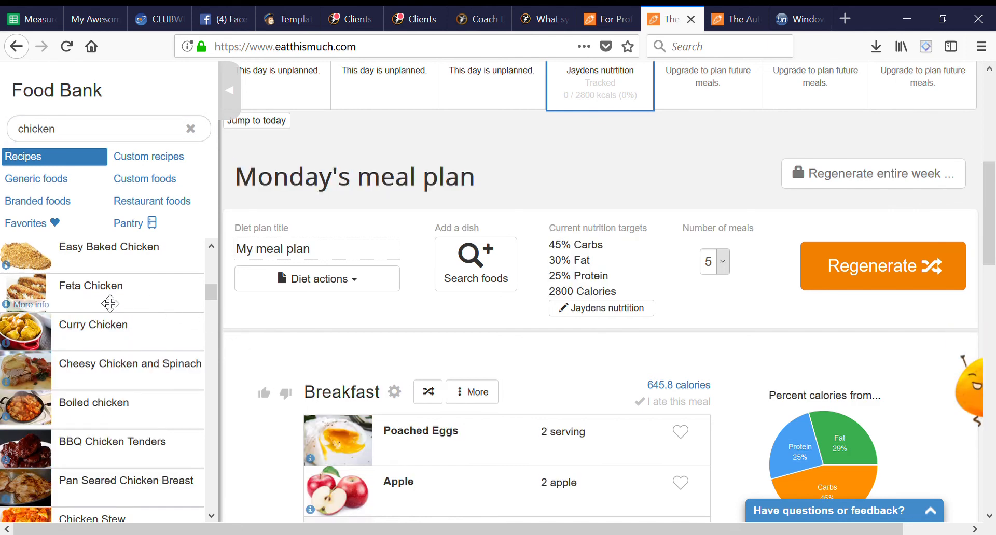
{"action": "left_click_drag", "start_coordinate": [78, 292], "coordinate": [163, 290]}
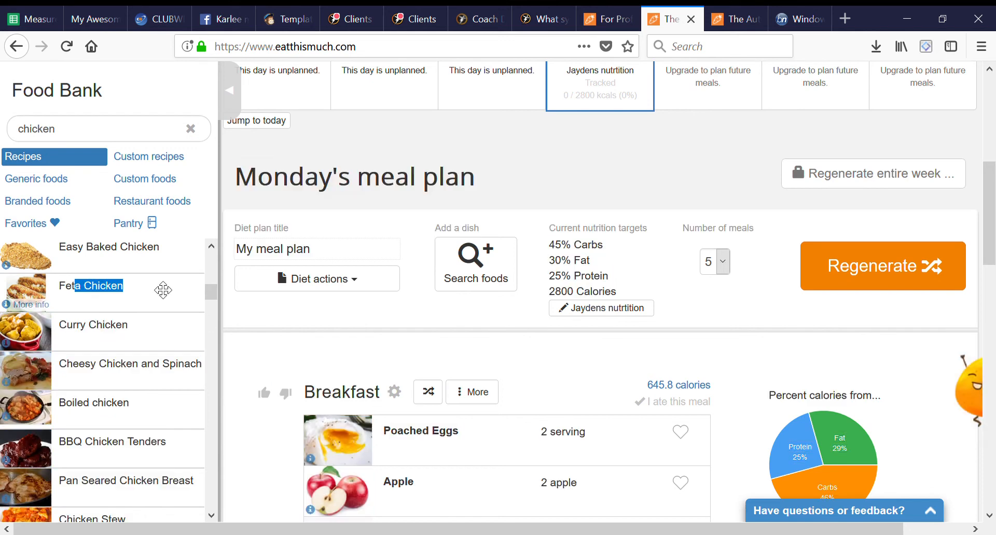
{"action": "left_click", "coordinate": [146, 294]}
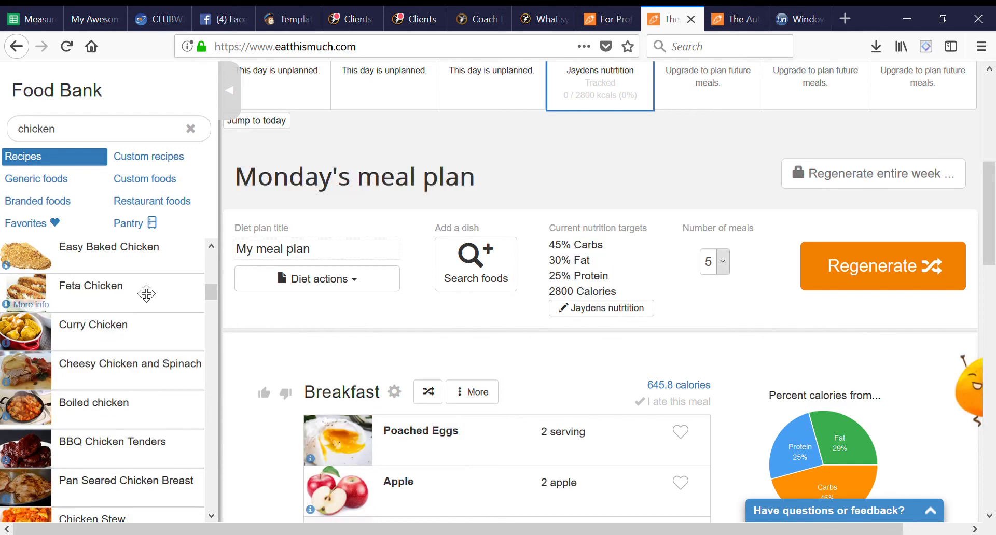
Switch the chicken search to generic foods and try to move the raw chicken breast into the plan.
{"action": "left_click", "coordinate": [44, 183]}
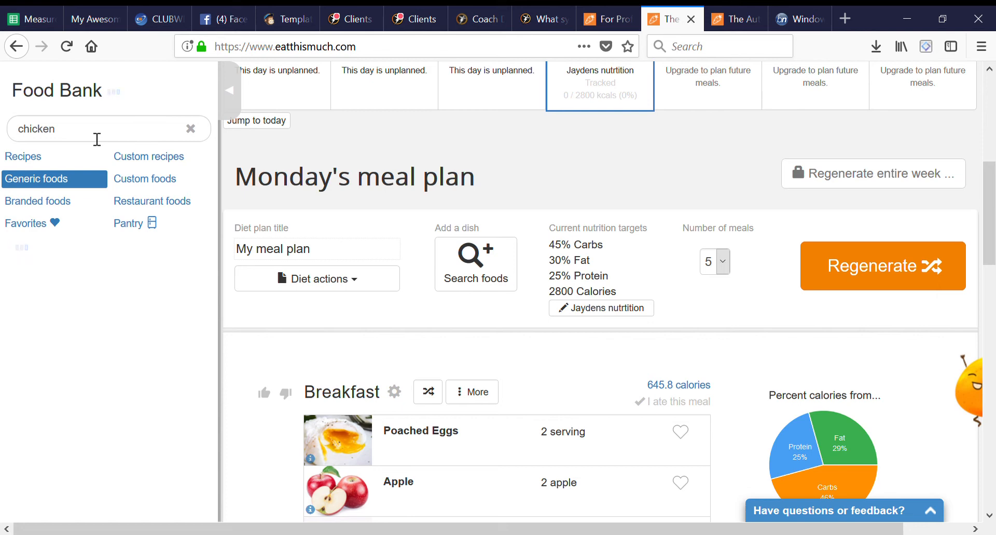
{"action": "mouse_move", "coordinate": [103, 322]}
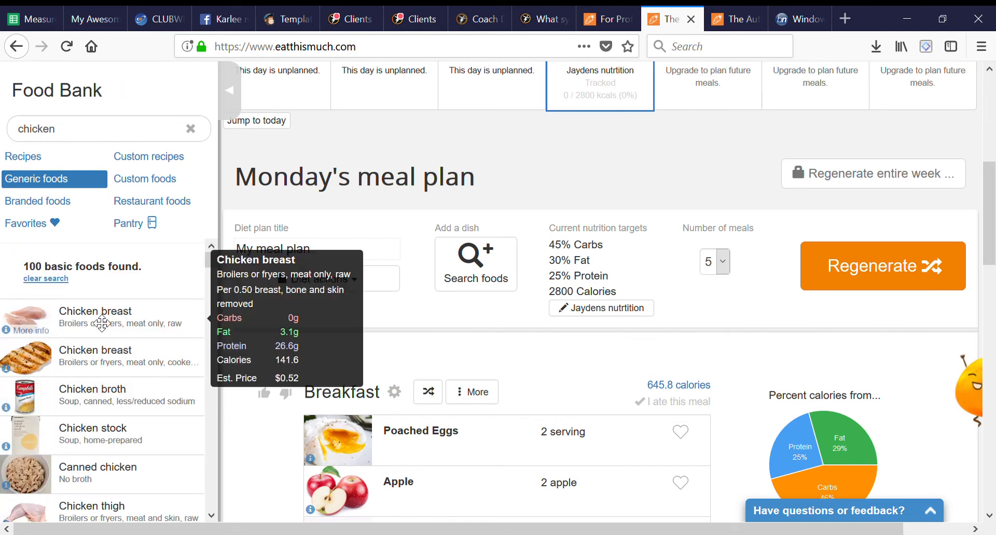
{"action": "left_click_drag", "start_coordinate": [102, 324], "coordinate": [160, 318]}
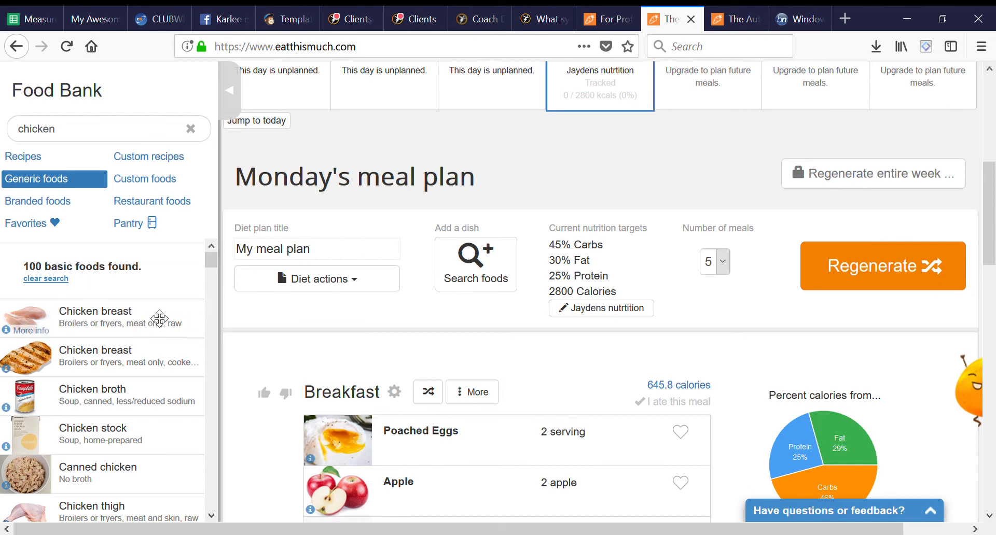
Return the chicken search to recipes and add Feta Chicken to the breakfast below the Poached Eggs.
{"action": "left_click", "coordinate": [45, 161]}
{"action": "scroll", "coordinate": [125, 381], "scroll_direction": "down", "scroll_amount": 5}
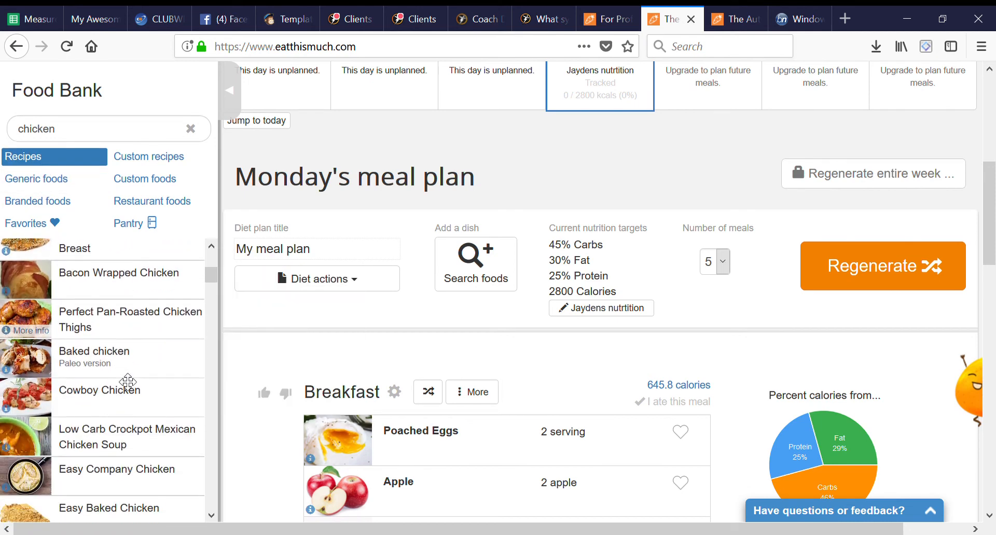
{"action": "scroll", "coordinate": [124, 382], "scroll_direction": "down", "scroll_amount": 3}
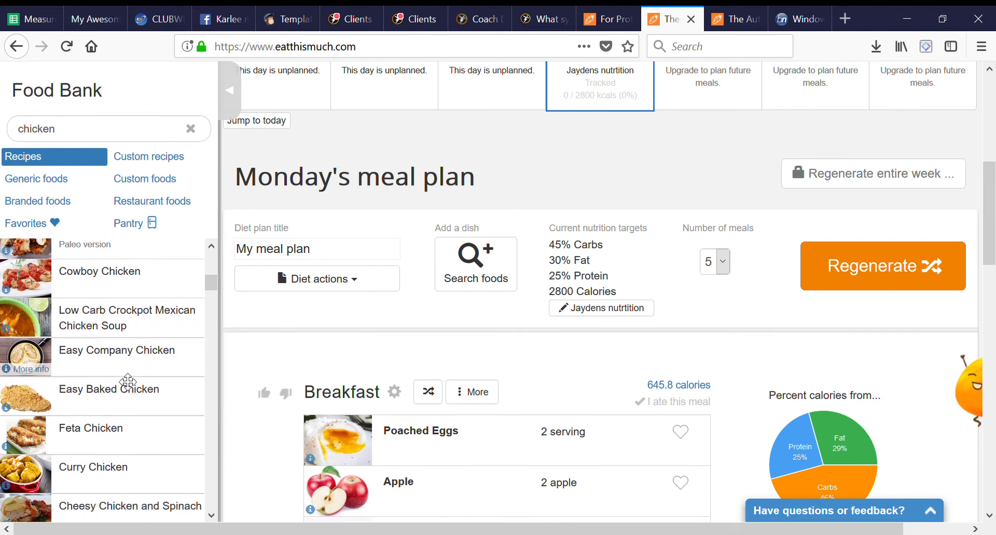
{"action": "left_click_drag", "start_coordinate": [127, 382], "coordinate": [444, 477]}
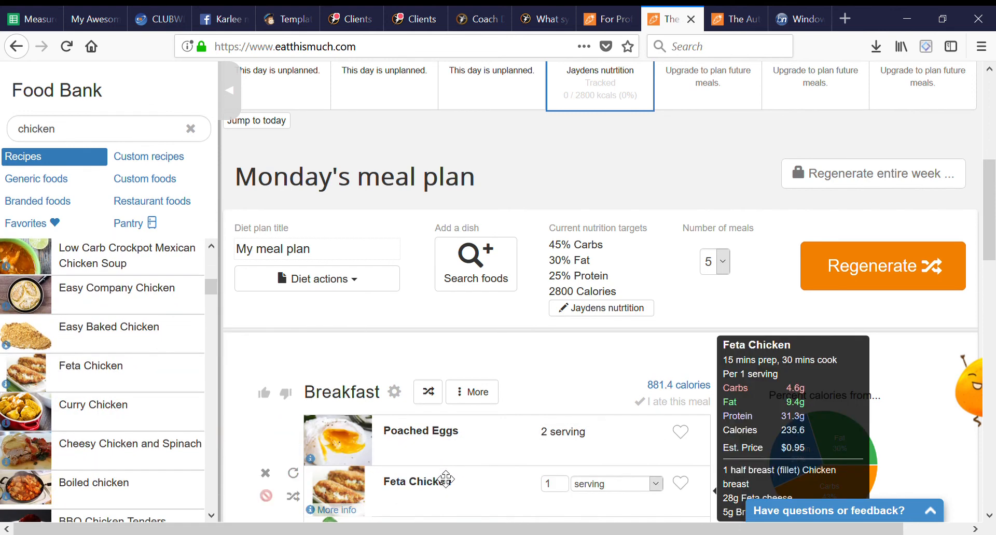
Remove the Poached Eggs from the breakfast.
{"action": "scroll", "coordinate": [446, 479], "scroll_direction": "down", "scroll_amount": 3}
{"action": "scroll", "coordinate": [445, 479], "scroll_direction": "down", "scroll_amount": 3}
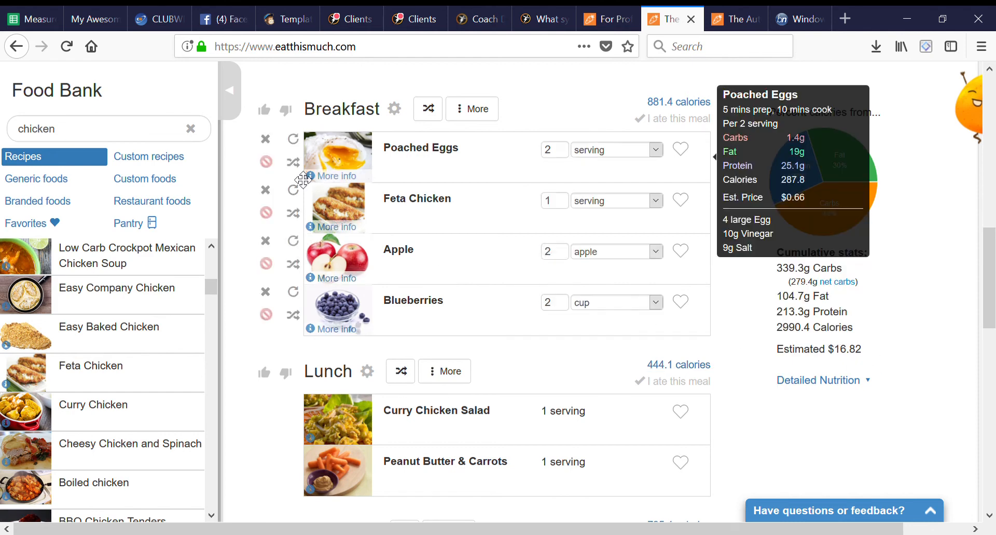
{"action": "left_click", "coordinate": [272, 143]}
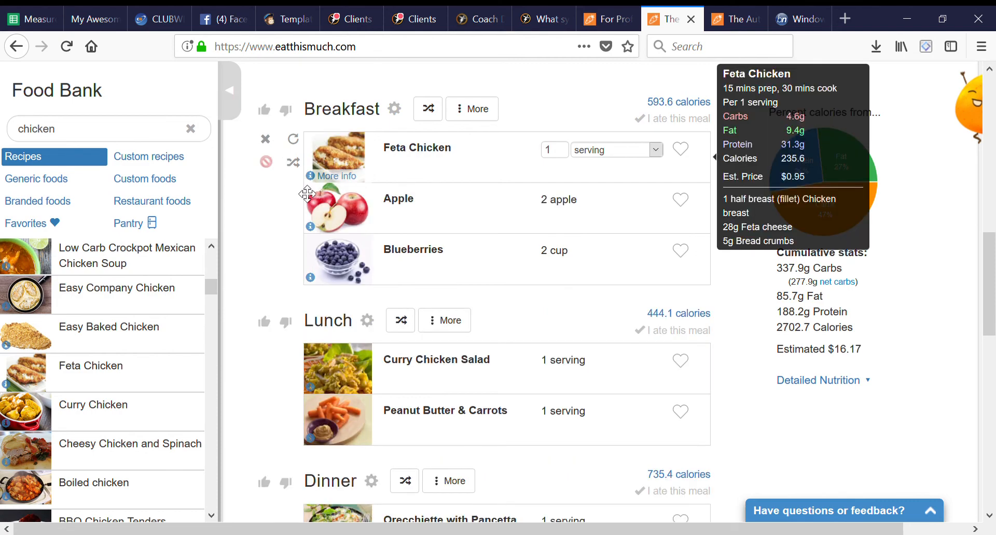
Check the remaining meals and cumulative stats, then regenerate the whole lunch twice to get Tuna Salad.
{"action": "scroll", "coordinate": [409, 146], "scroll_direction": "down", "scroll_amount": 5}
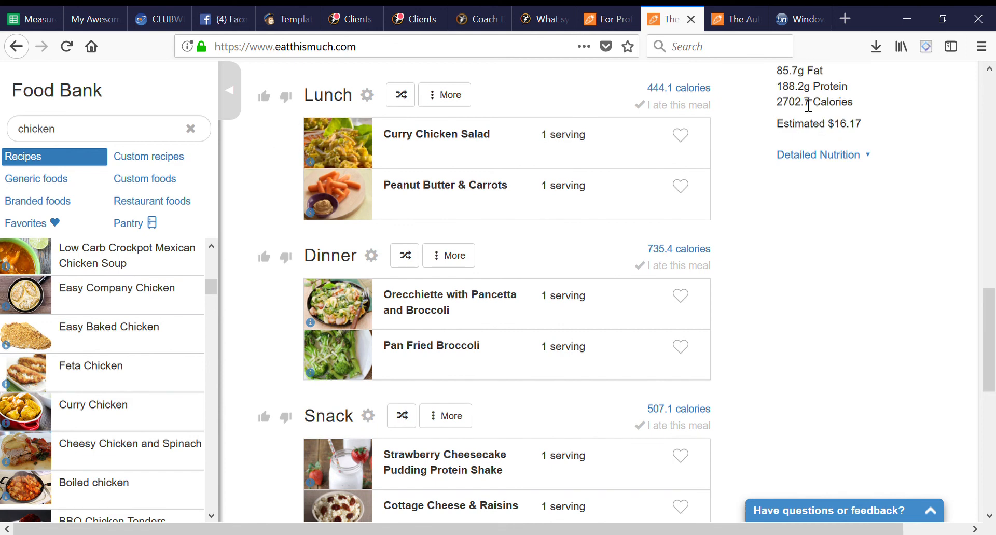
{"action": "scroll", "coordinate": [506, 208], "scroll_direction": "up", "scroll_amount": 3}
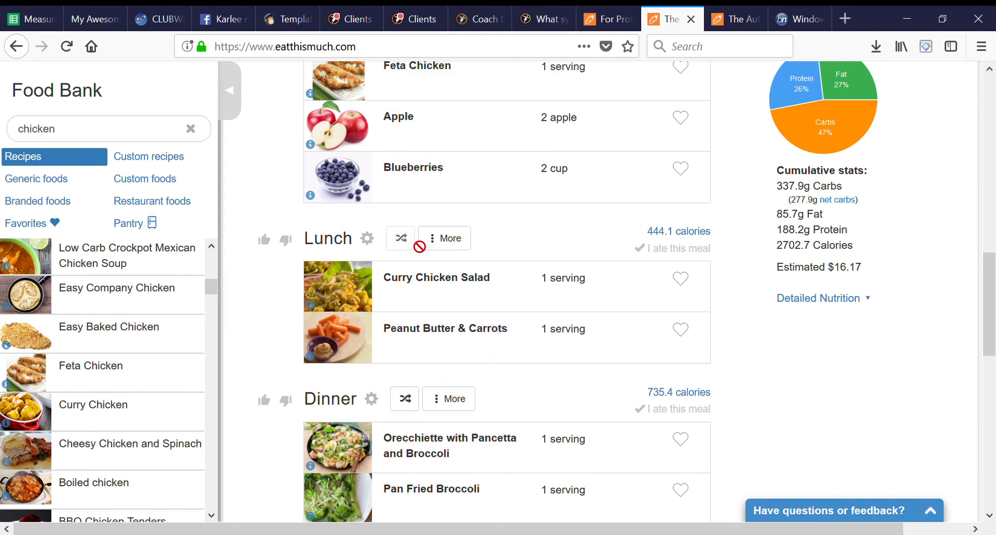
{"action": "left_click", "coordinate": [402, 239]}
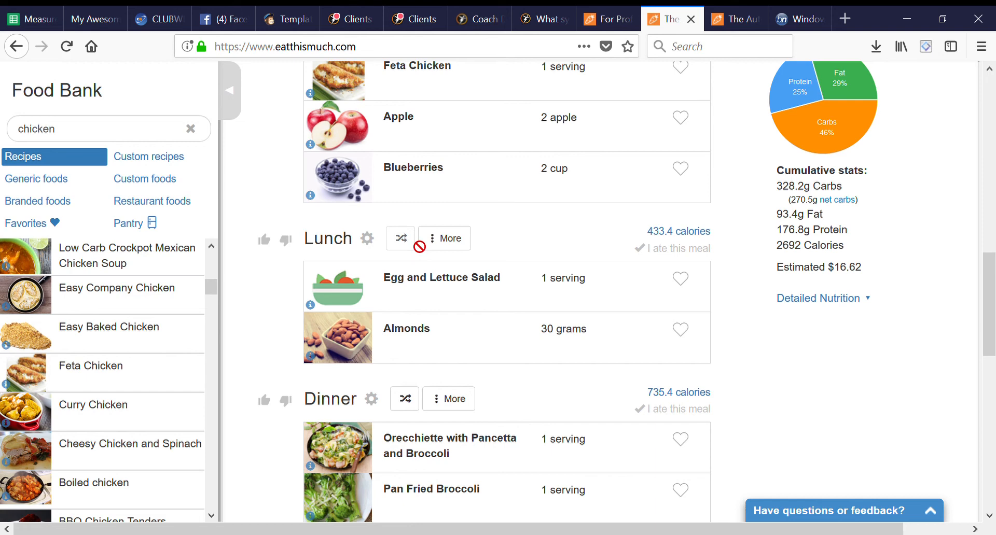
{"action": "left_click", "coordinate": [402, 239]}
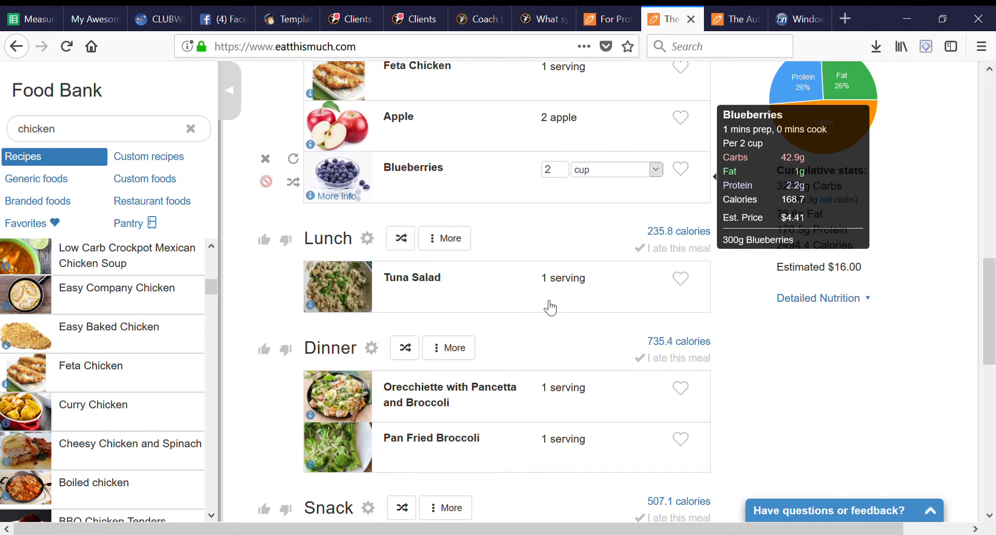
Check the day's cumulative stats and estimated cost, then expand the detailed nutrition info.
{"action": "scroll", "coordinate": [887, 393], "scroll_direction": "down", "scroll_amount": 2}
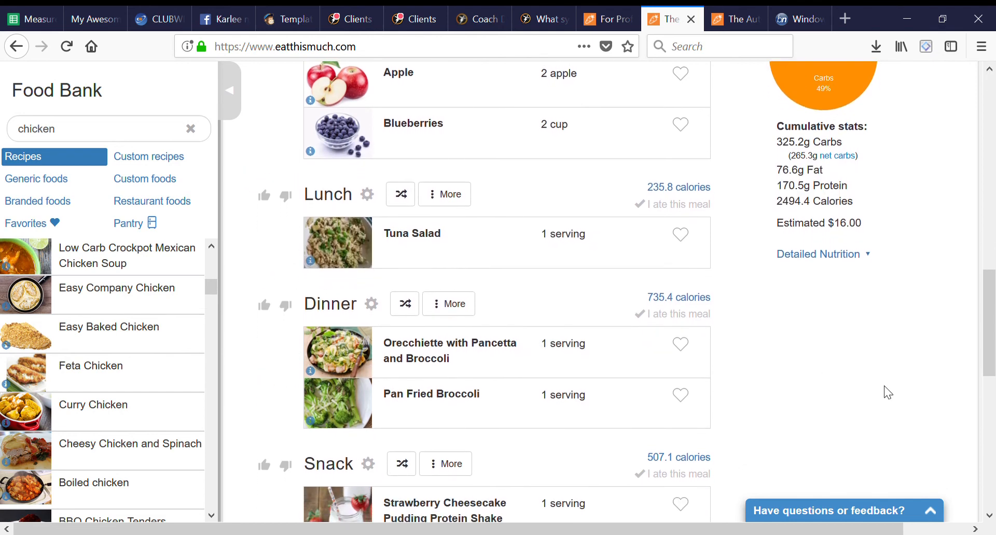
{"action": "scroll", "coordinate": [888, 393], "scroll_direction": "down", "scroll_amount": 1}
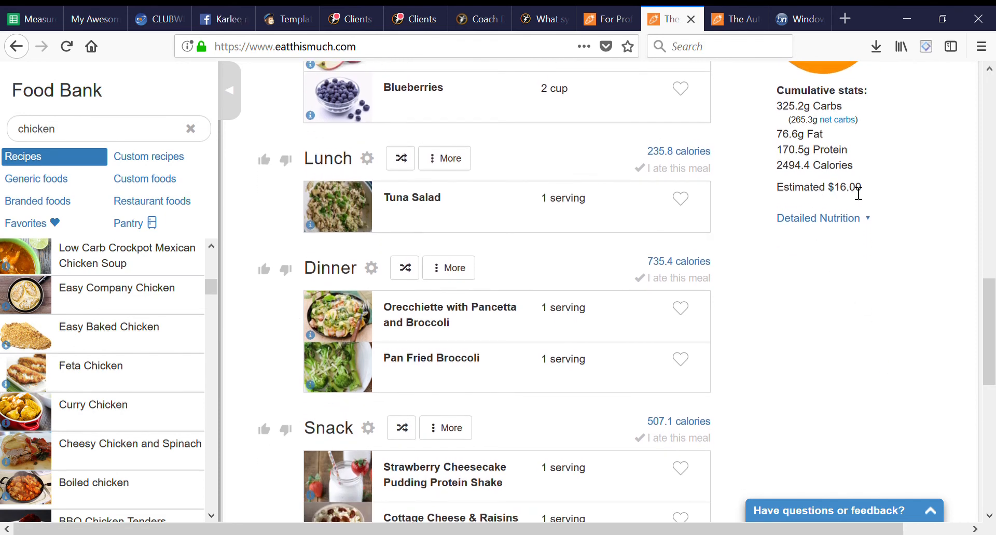
{"action": "left_click_drag", "start_coordinate": [870, 196], "coordinate": [839, 195]}
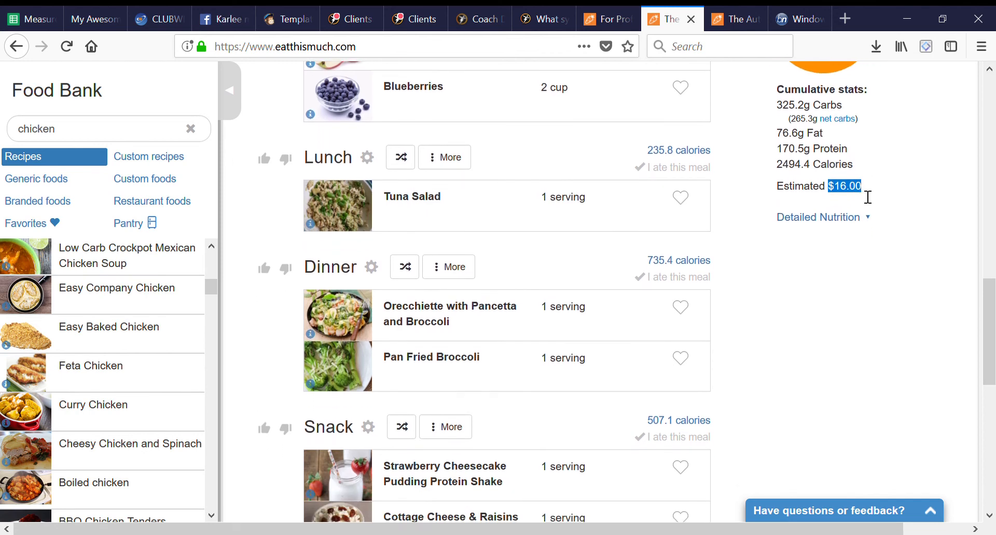
{"action": "left_click", "coordinate": [832, 220]}
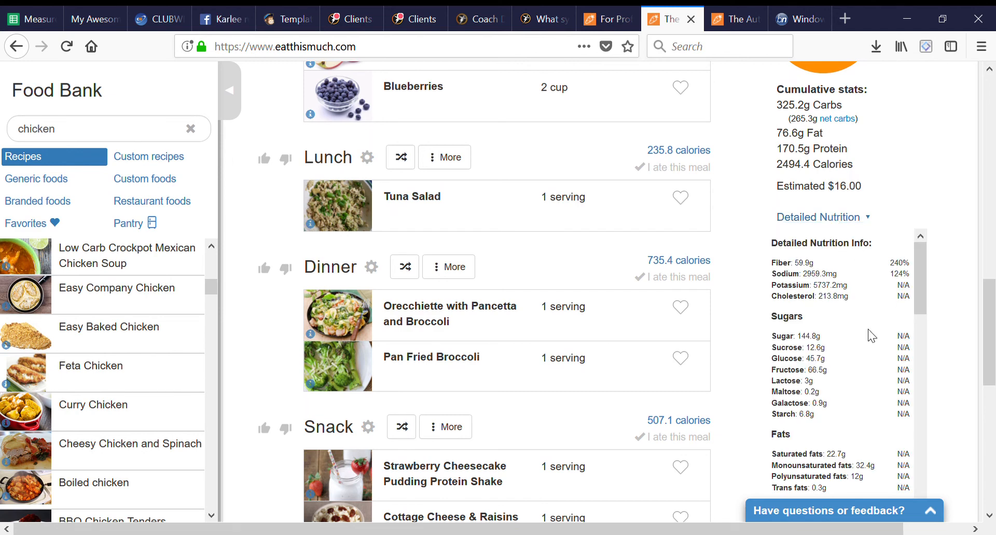
{"action": "scroll", "coordinate": [872, 336], "scroll_direction": "down", "scroll_amount": 1}
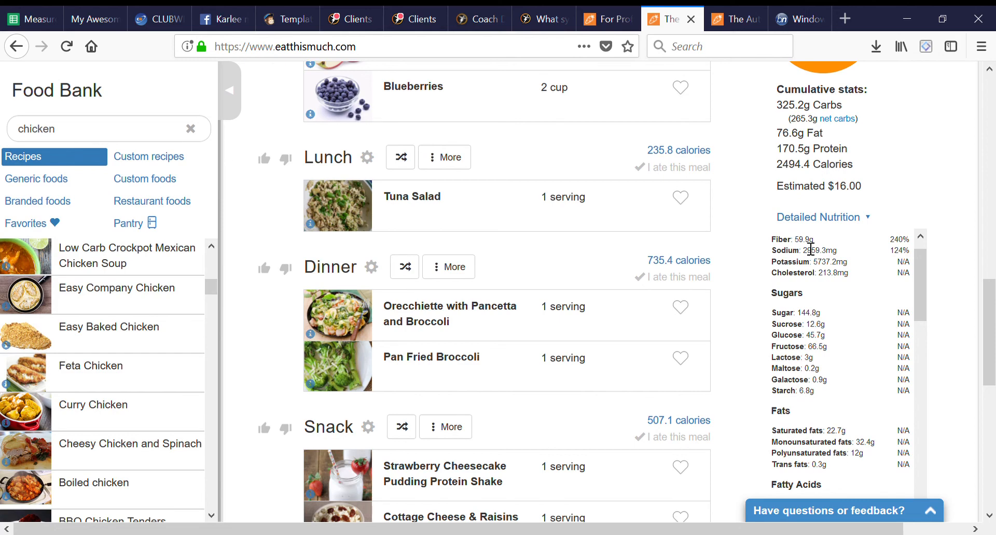
{"action": "scroll", "coordinate": [445, 191], "scroll_direction": "up", "scroll_amount": 2}
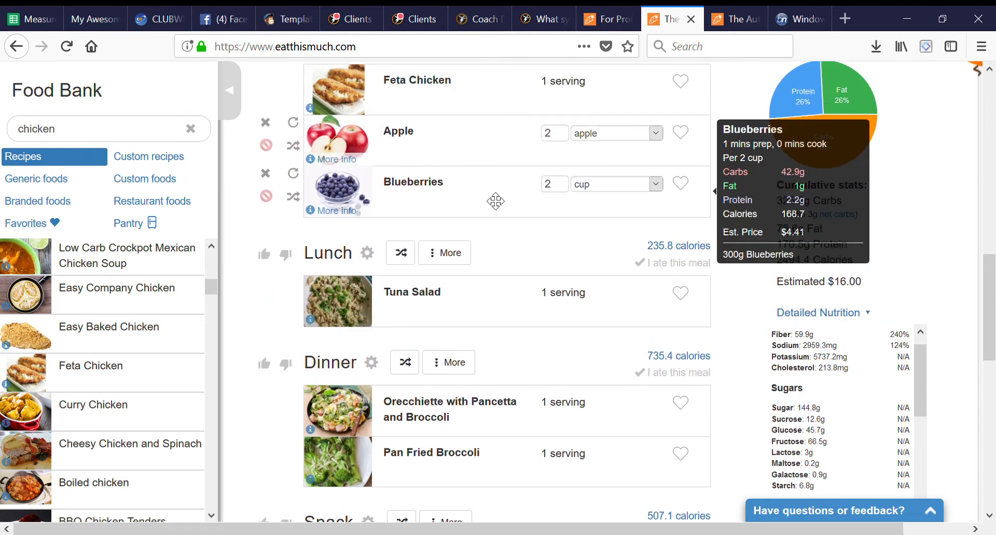
Look through the dinner and snack foods, including the nutrition summaries of the Kale Juice and Cottage Cheese & Raisins.
{"action": "scroll", "coordinate": [495, 201], "scroll_direction": "down", "scroll_amount": 6}
{"action": "scroll", "coordinate": [518, 202], "scroll_direction": "up", "scroll_amount": 1}
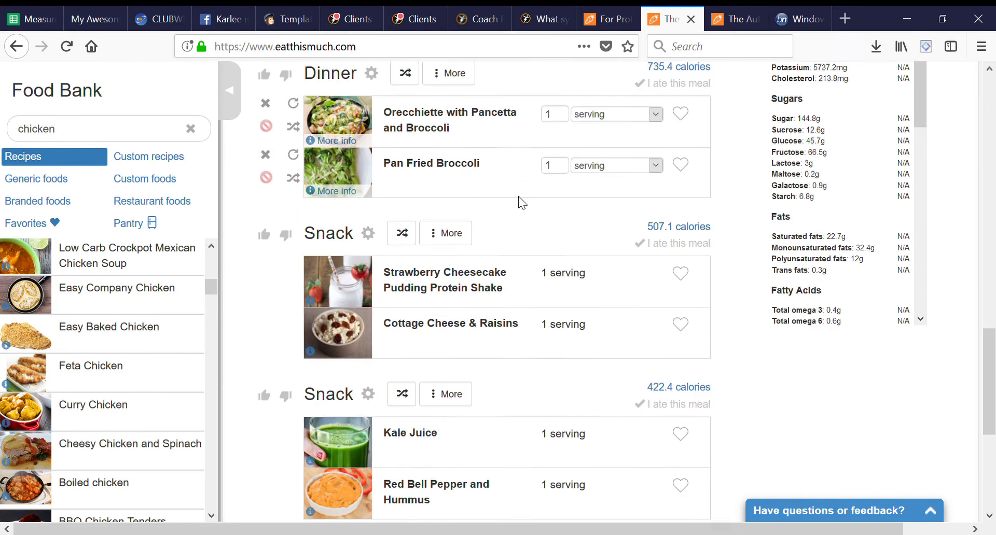
{"action": "scroll", "coordinate": [518, 196], "scroll_direction": "down", "scroll_amount": 2}
{"action": "mouse_move", "coordinate": [402, 306]}
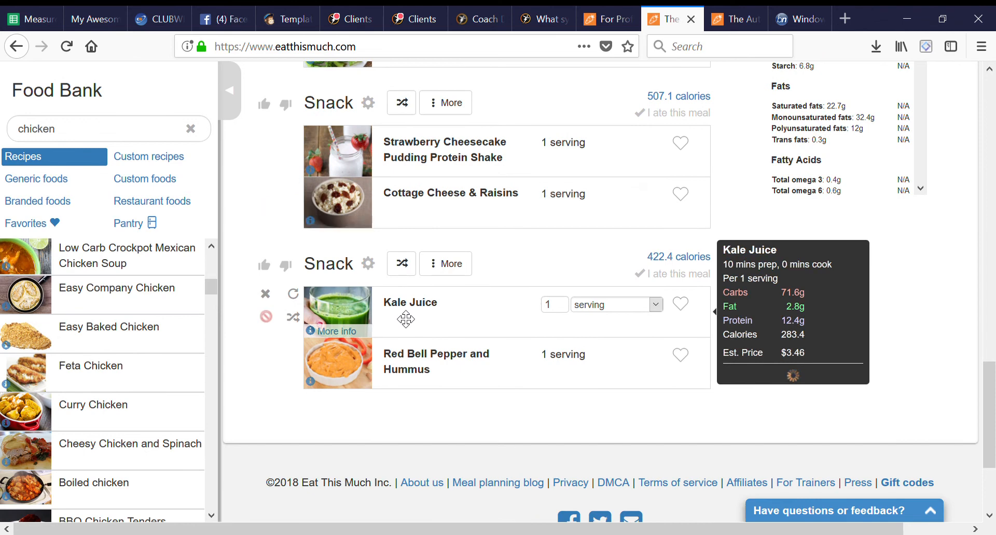
{"action": "mouse_move", "coordinate": [416, 213]}
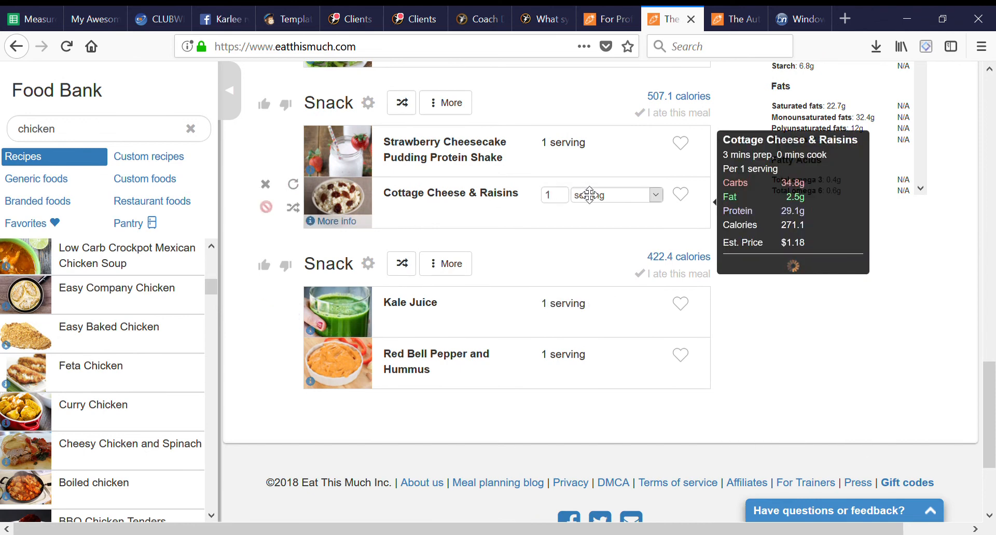
{"action": "scroll", "coordinate": [474, 218], "scroll_direction": "up", "scroll_amount": 1}
{"action": "scroll", "coordinate": [540, 239], "scroll_direction": "up", "scroll_amount": 2}
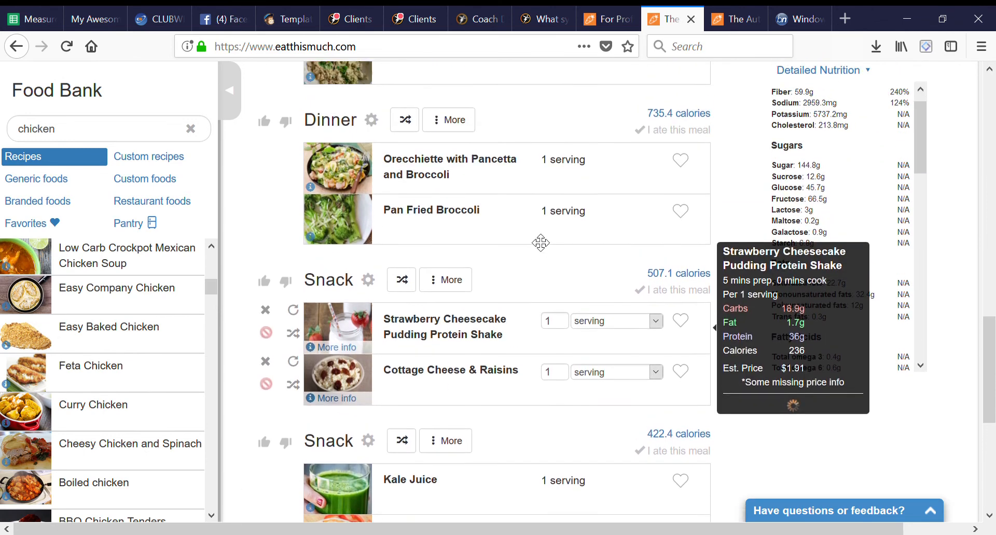
Examine the fiber, sodium, cholesterol and sugar amounts in the detailed nutrition info.
{"action": "scroll", "coordinate": [838, 309], "scroll_direction": "down", "scroll_amount": 1}
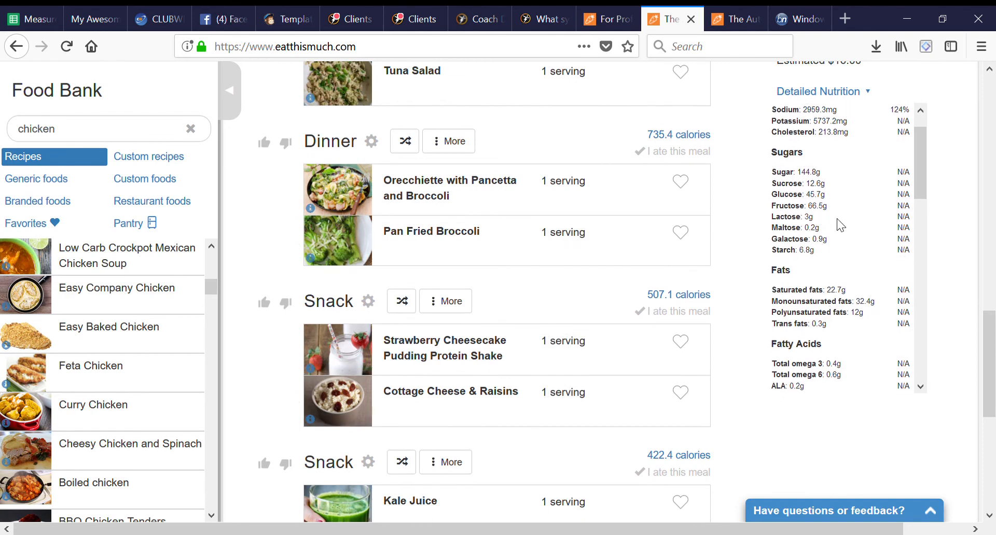
{"action": "scroll", "coordinate": [840, 225], "scroll_direction": "up", "scroll_amount": 2}
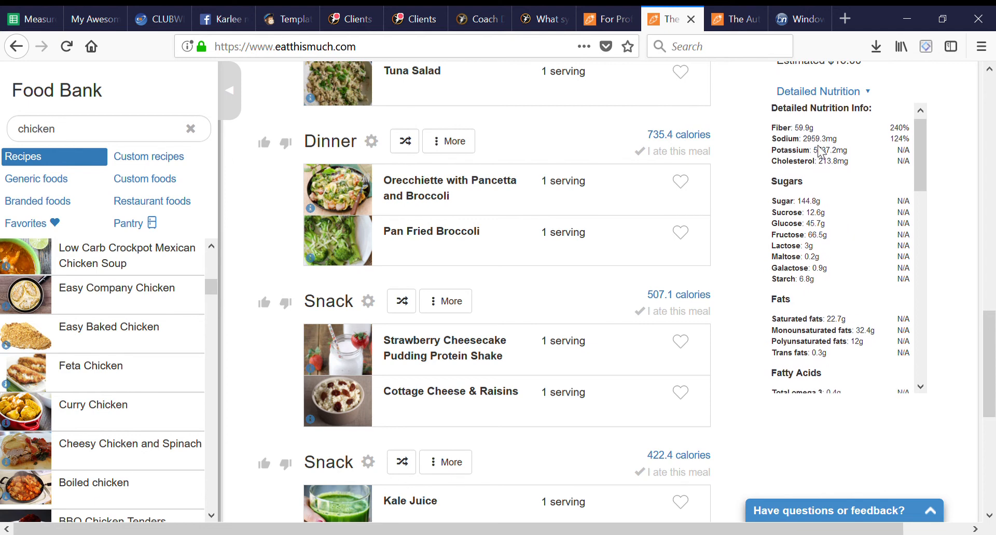
{"action": "scroll", "coordinate": [835, 185], "scroll_direction": "down", "scroll_amount": 6}
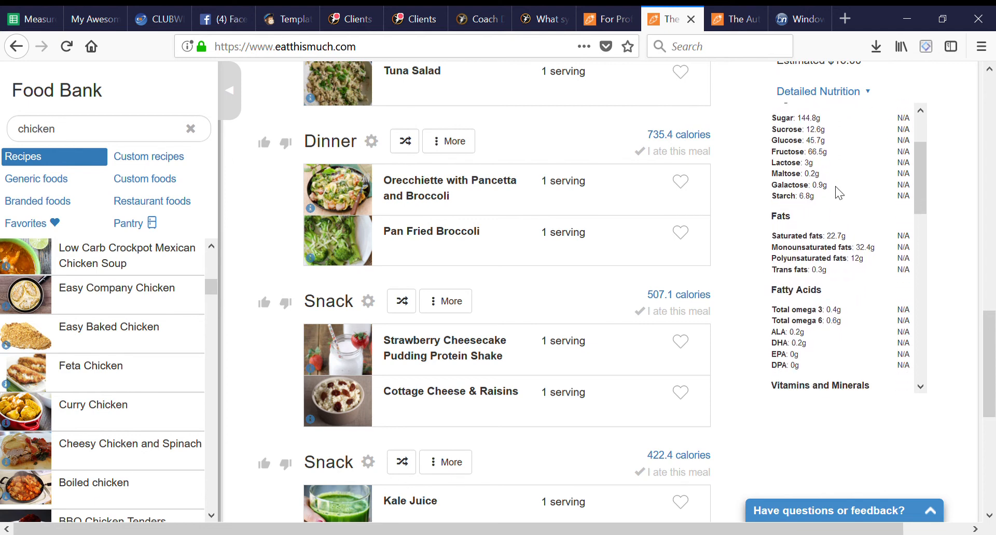
{"action": "scroll", "coordinate": [835, 185], "scroll_direction": "up", "scroll_amount": 1}
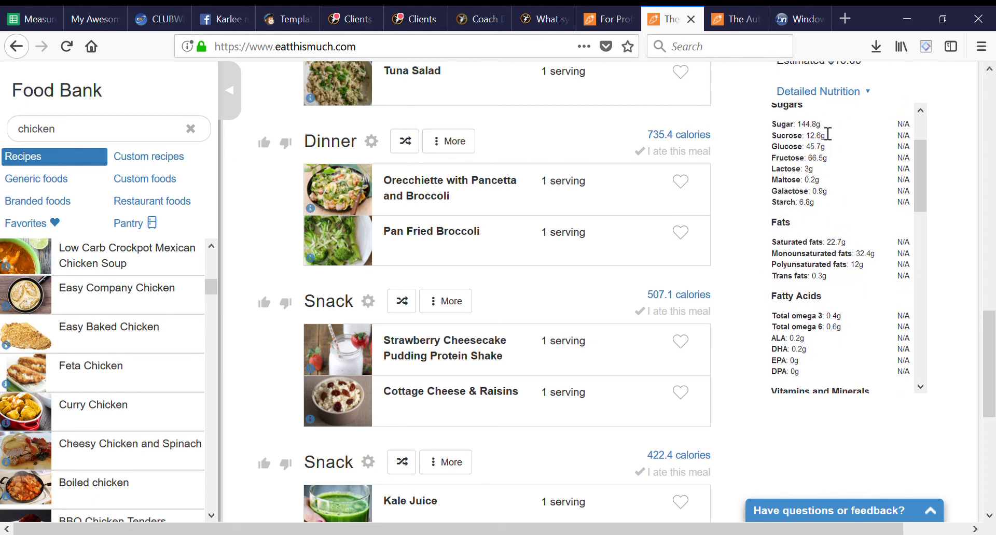
{"action": "left_click_drag", "start_coordinate": [820, 126], "coordinate": [807, 131]}
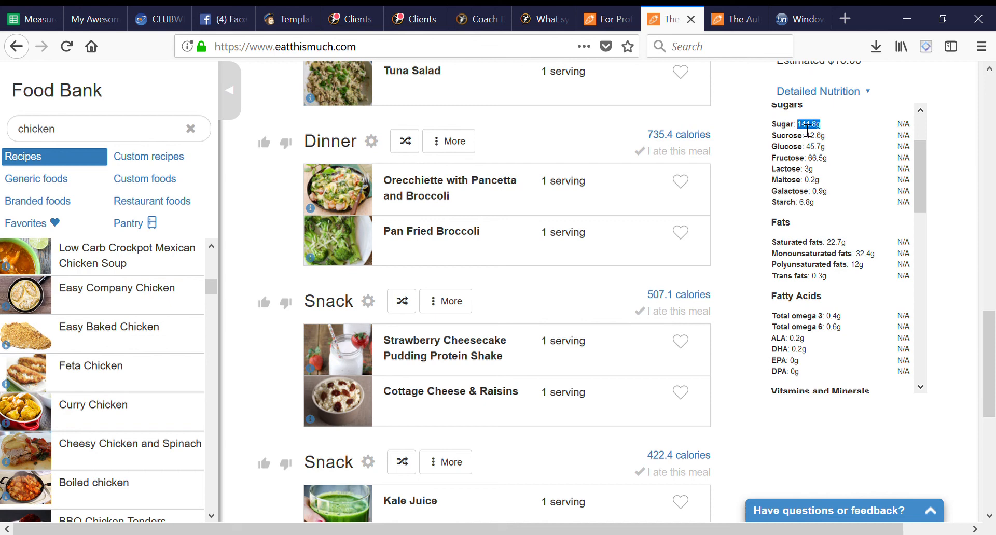
{"action": "scroll", "coordinate": [827, 153], "scroll_direction": "up", "scroll_amount": 5}
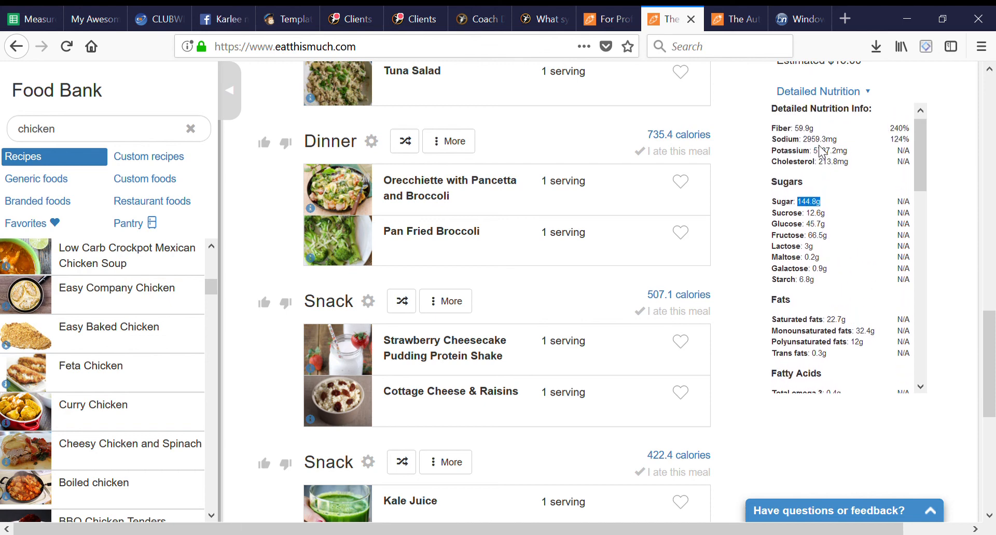
{"action": "scroll", "coordinate": [827, 153], "scroll_direction": "down", "scroll_amount": 8}
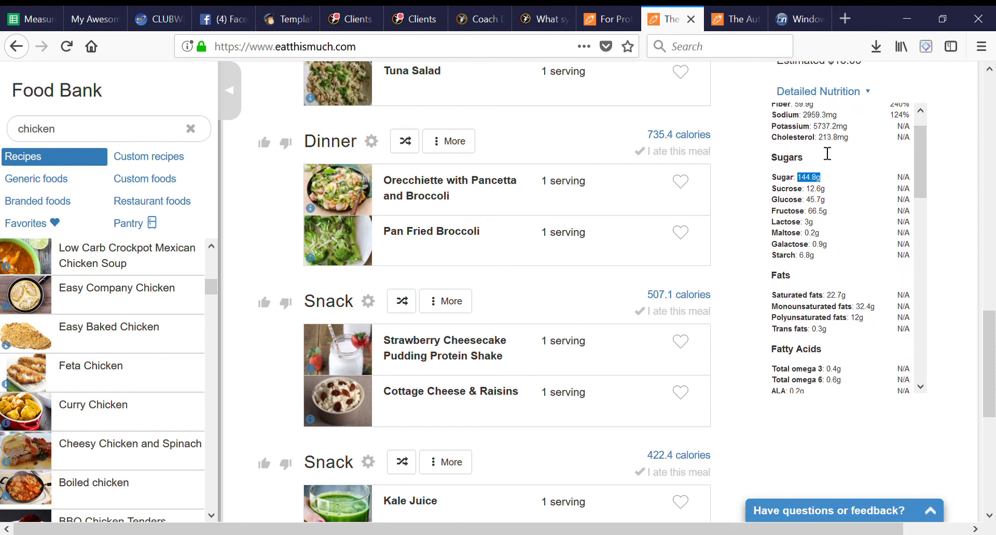
Examine the saturated, unsaturated and trans fats and the fatty acids in the detailed nutrition info.
{"action": "scroll", "coordinate": [827, 154], "scroll_direction": "down", "scroll_amount": 3}
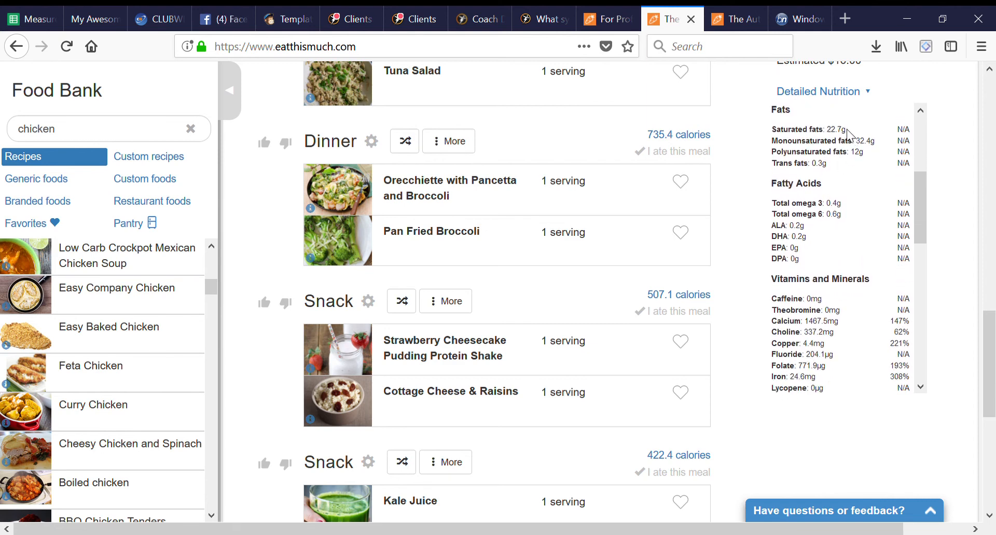
{"action": "left_click_drag", "start_coordinate": [845, 130], "coordinate": [831, 129]}
{"action": "left_click", "coordinate": [845, 170]}
{"action": "scroll", "coordinate": [845, 170], "scroll_direction": "down", "scroll_amount": 2}
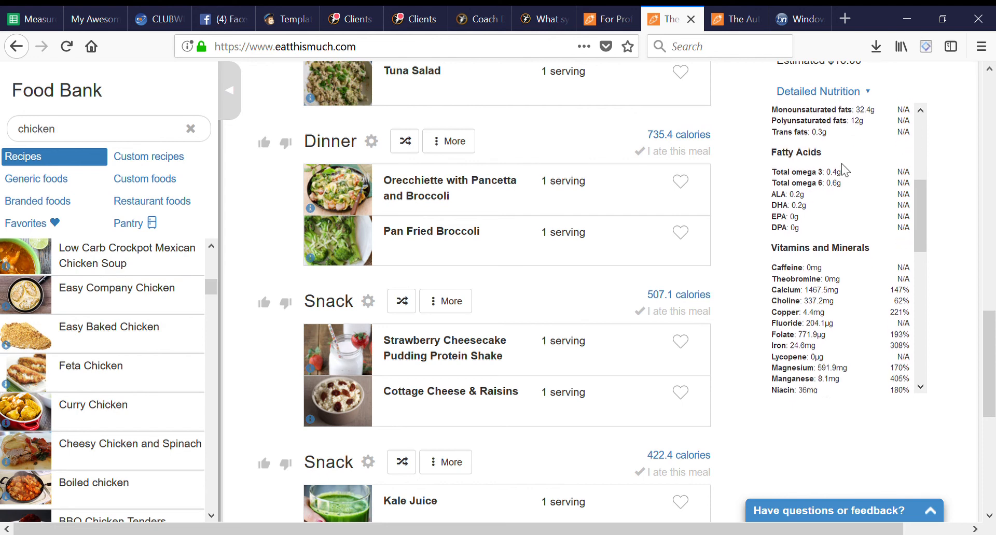
{"action": "scroll", "coordinate": [845, 170], "scroll_direction": "up", "scroll_amount": 2}
{"action": "scroll", "coordinate": [845, 170], "scroll_direction": "up", "scroll_amount": 1}
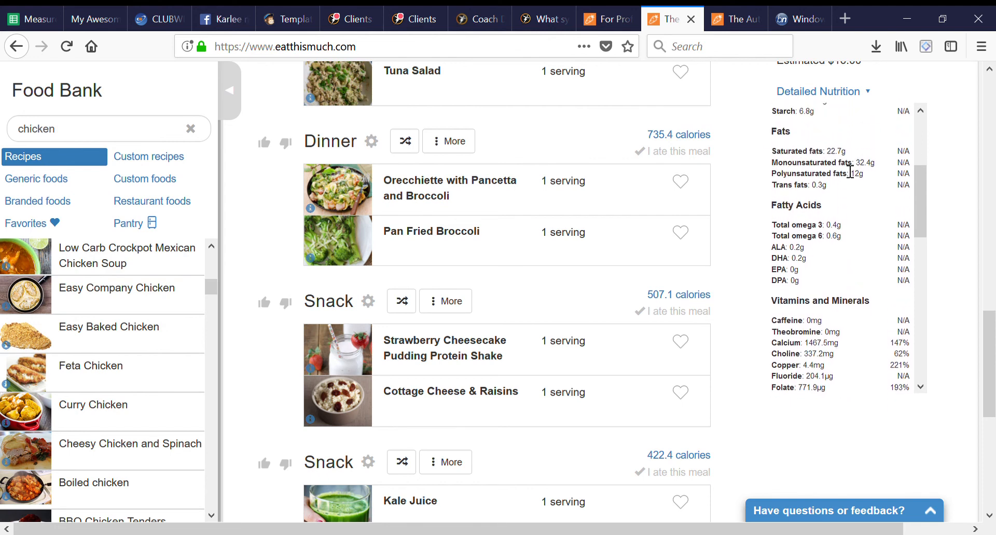
{"action": "scroll", "coordinate": [845, 170], "scroll_direction": "down", "scroll_amount": 1}
{"action": "scroll", "coordinate": [841, 165], "scroll_direction": "down", "scroll_amount": 1}
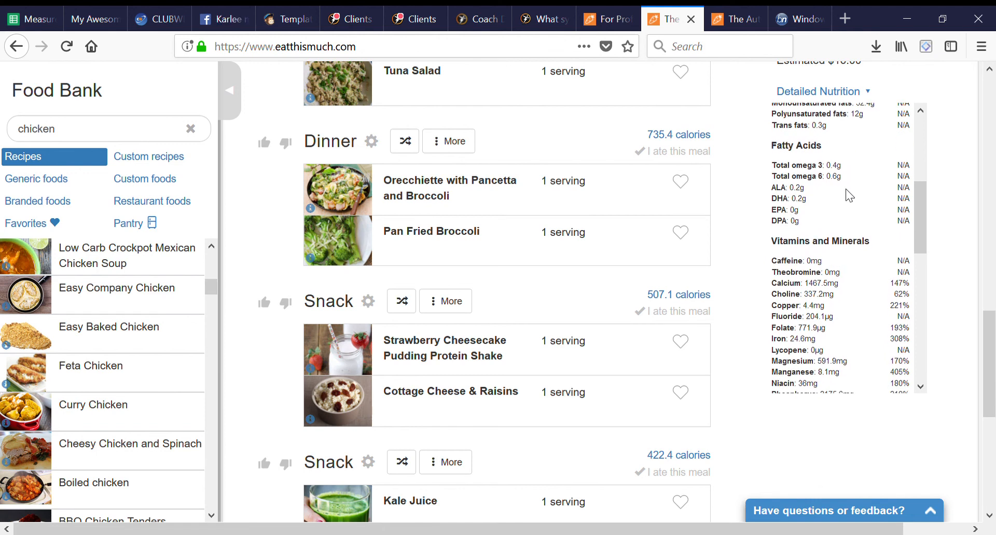
Review the vitamins and minerals and the full amino acid list in the detailed nutrition info.
{"action": "scroll", "coordinate": [845, 189], "scroll_direction": "down", "scroll_amount": 4}
{"action": "scroll", "coordinate": [846, 189], "scroll_direction": "down", "scroll_amount": 7}
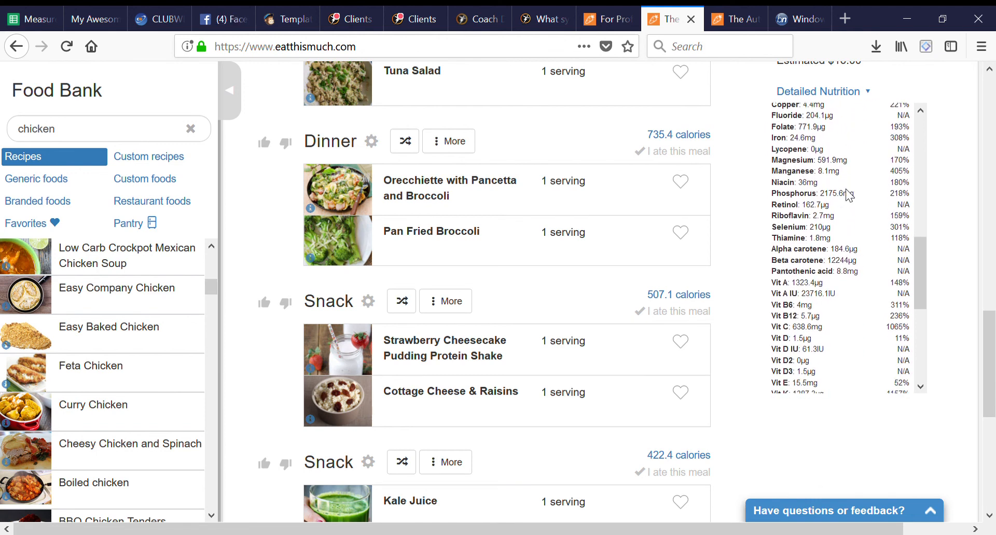
{"action": "scroll", "coordinate": [845, 189], "scroll_direction": "up", "scroll_amount": 9}
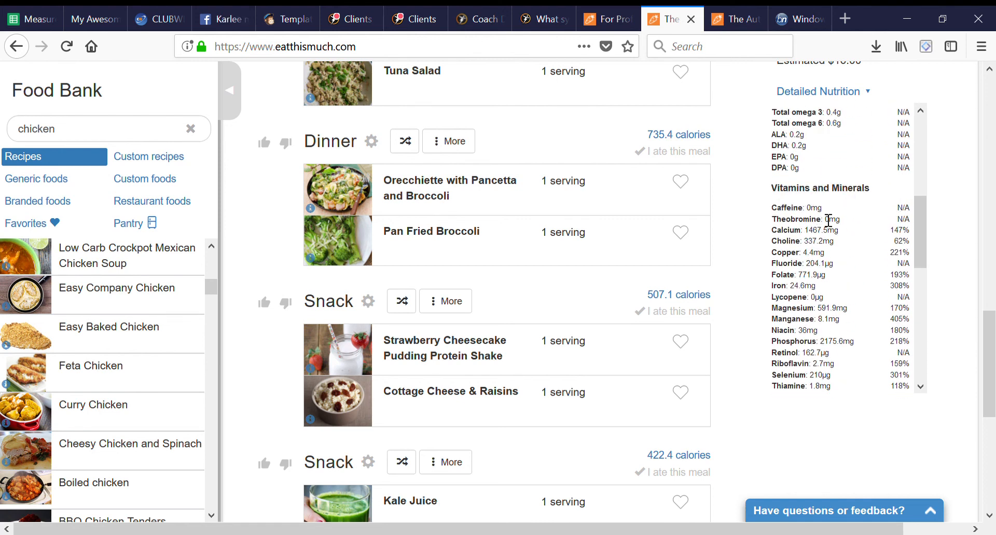
{"action": "scroll", "coordinate": [850, 238], "scroll_direction": "down", "scroll_amount": 12}
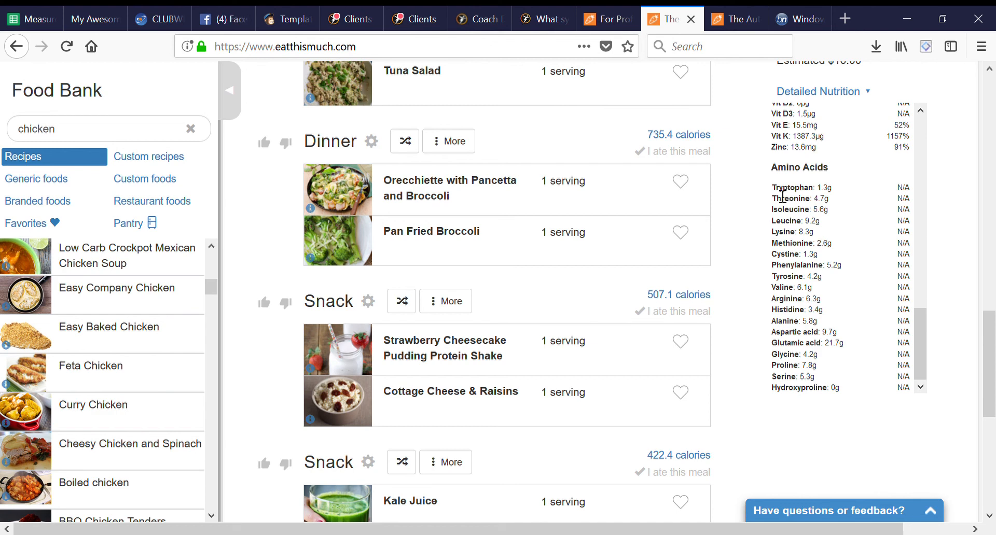
{"action": "left_click_drag", "start_coordinate": [775, 188], "coordinate": [842, 390]}
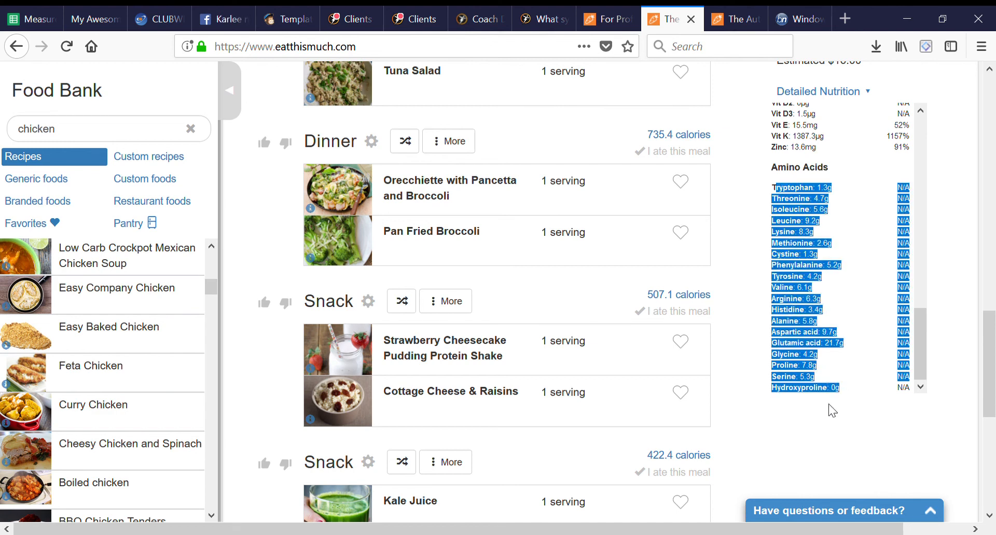
{"action": "left_click", "coordinate": [808, 424]}
{"action": "scroll", "coordinate": [748, 224], "scroll_direction": "up", "scroll_amount": 8}
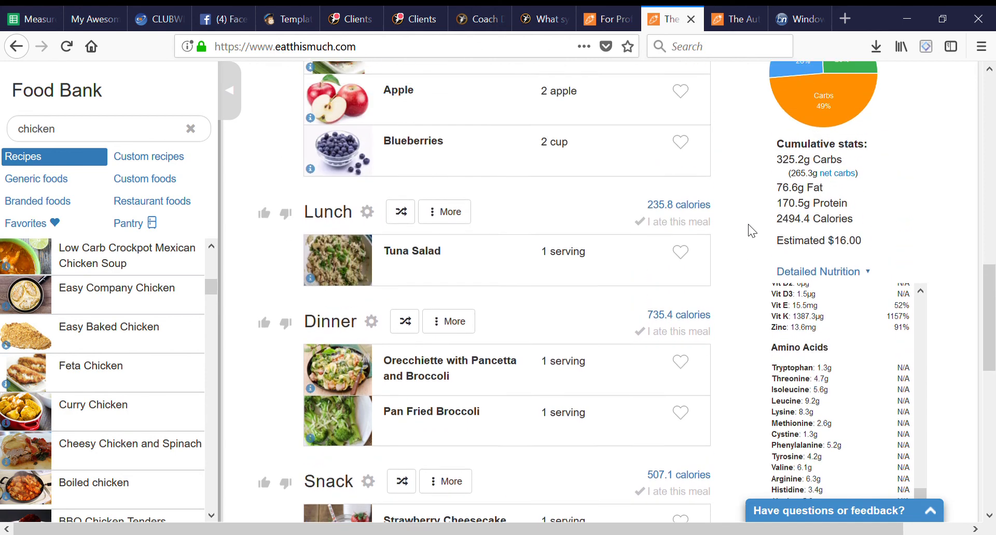
Make the Feta Chicken a recurring breakfast food with frequency Always and an amount of 1 serving.
{"action": "scroll", "coordinate": [748, 224], "scroll_direction": "down", "scroll_amount": 3}
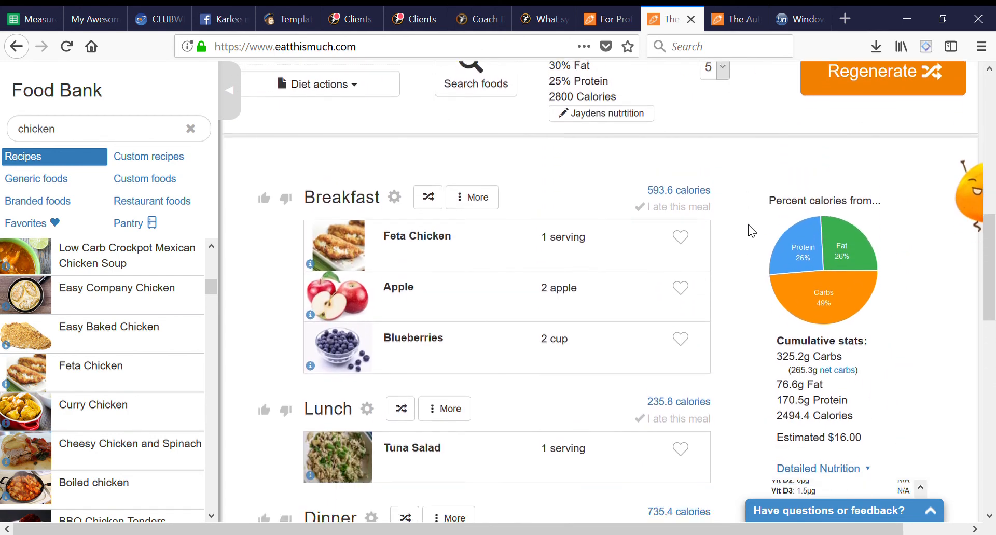
{"action": "mouse_move", "coordinate": [331, 176]}
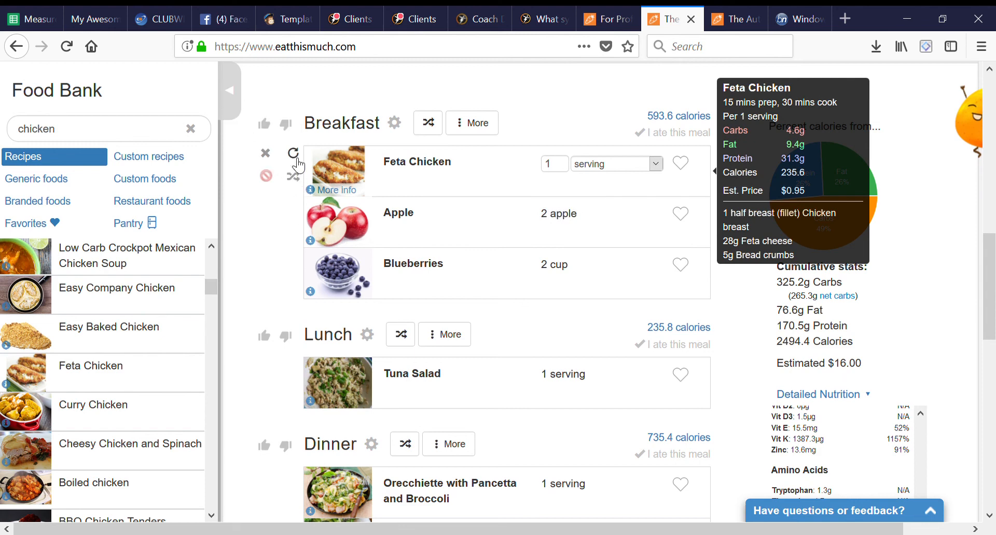
{"action": "left_click", "coordinate": [294, 155]}
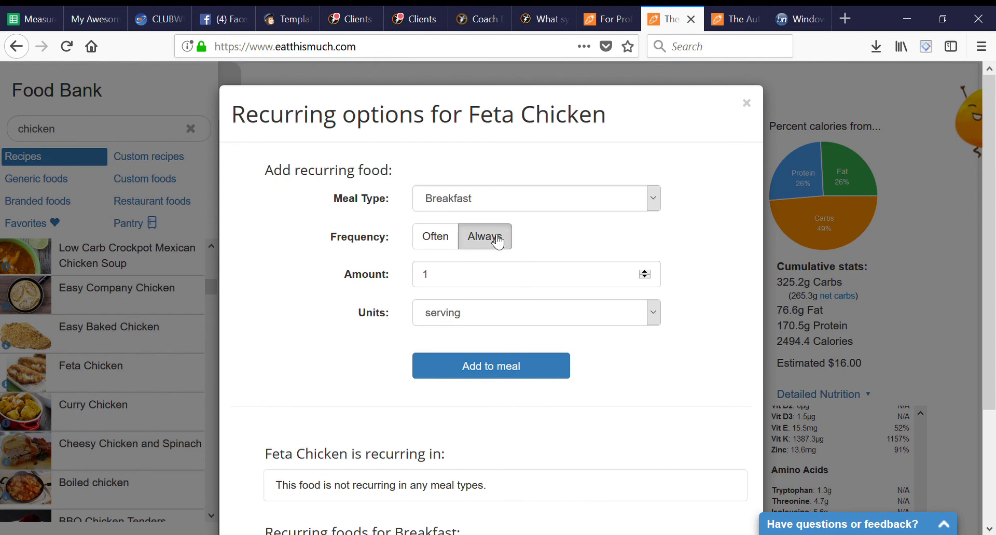
{"action": "left_click", "coordinate": [521, 372]}
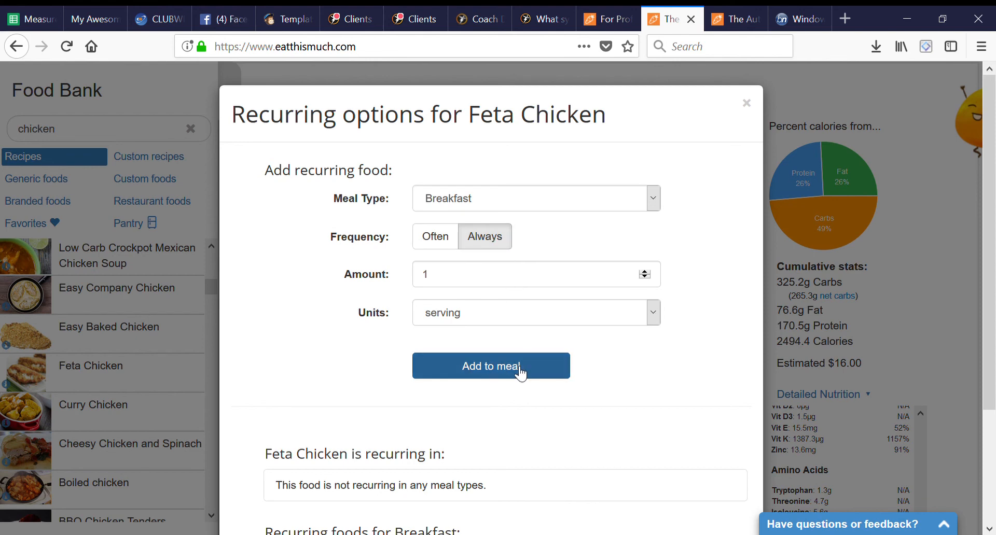
{"action": "scroll", "coordinate": [595, 389], "scroll_direction": "down", "scroll_amount": 3}
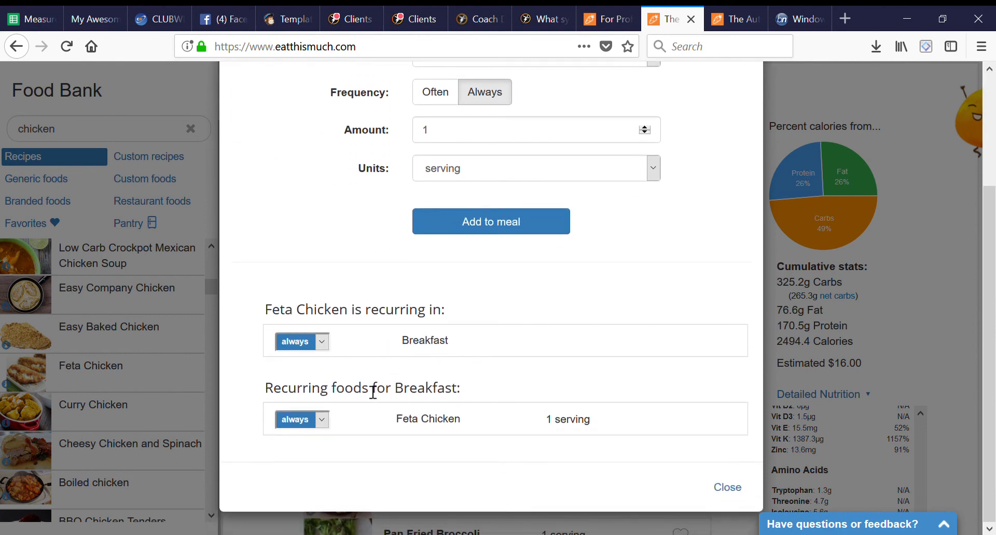
{"action": "left_click", "coordinate": [729, 489]}
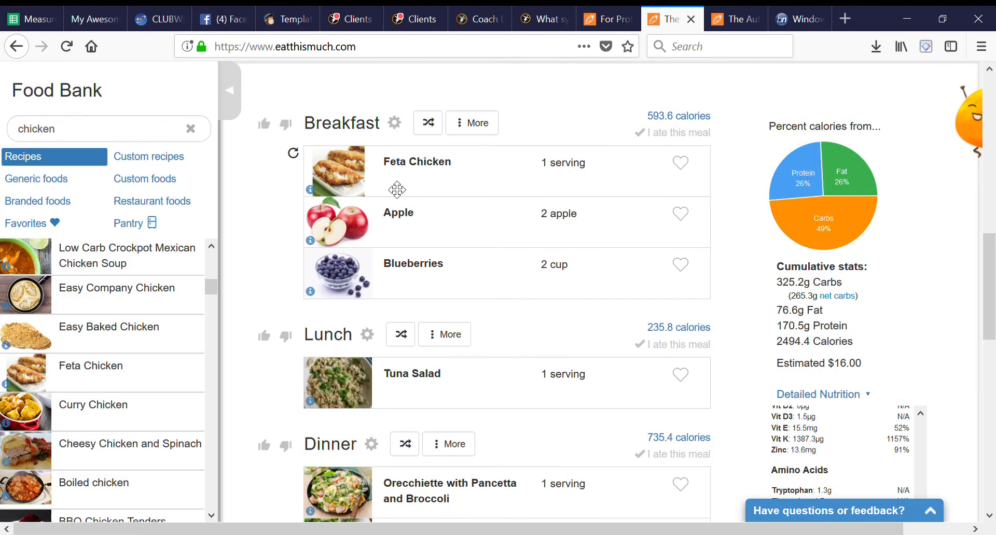
Regenerate the breakfast around the recurring Feta Chicken and look over Monday's meal plan.
{"action": "left_click", "coordinate": [428, 123]}
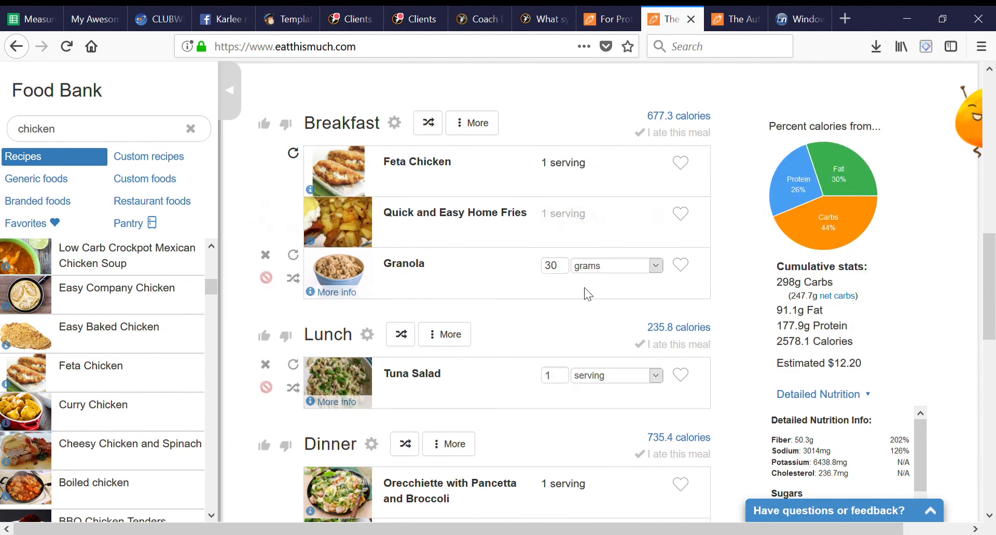
{"action": "scroll", "coordinate": [963, 393], "scroll_direction": "up", "scroll_amount": 6}
{"action": "scroll", "coordinate": [963, 393], "scroll_direction": "up", "scroll_amount": 2}
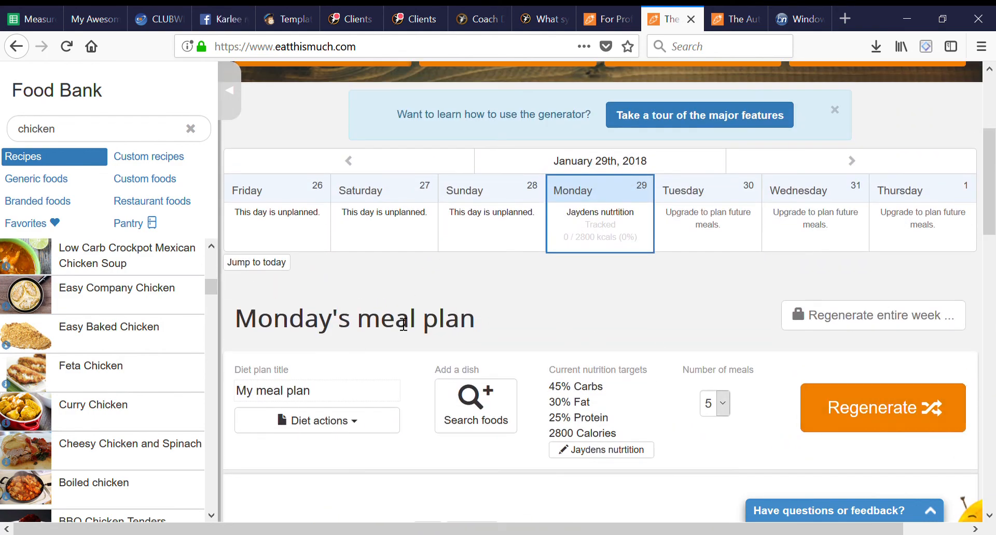
{"action": "scroll", "coordinate": [460, 326], "scroll_direction": "down", "scroll_amount": 4}
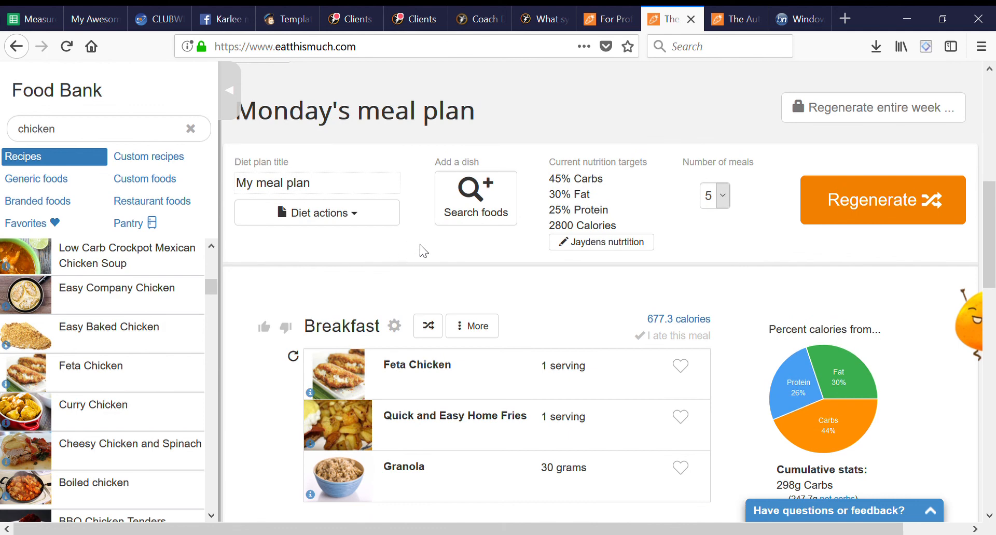
Look over the weekly calendar, the planner header and the settings of Monday's meal plan.
{"action": "scroll", "coordinate": [419, 244], "scroll_direction": "up", "scroll_amount": 2}
{"action": "scroll", "coordinate": [419, 244], "scroll_direction": "up", "scroll_amount": 1}
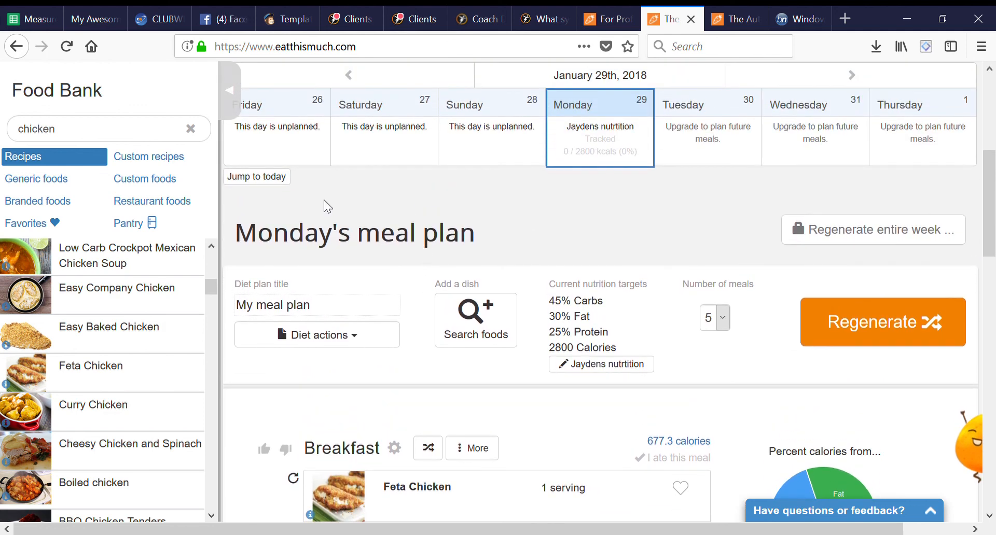
{"action": "scroll", "coordinate": [324, 200], "scroll_direction": "up", "scroll_amount": 4}
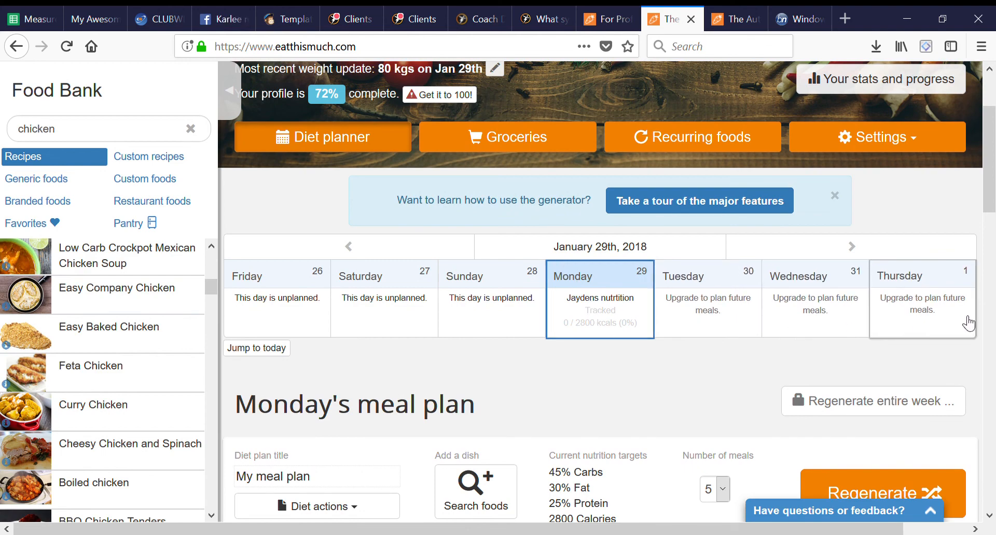
{"action": "scroll", "coordinate": [658, 380], "scroll_direction": "down", "scroll_amount": 6}
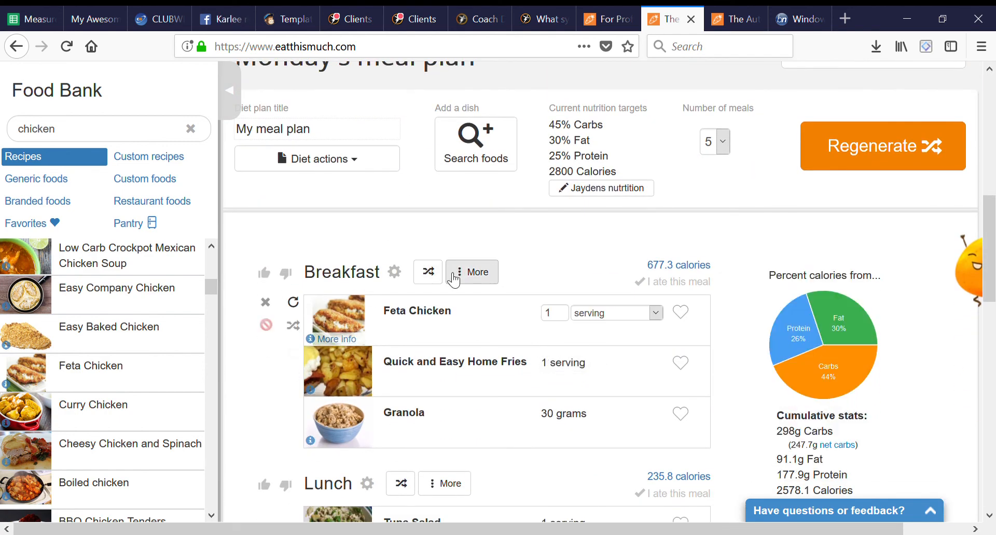
{"action": "scroll", "coordinate": [500, 397], "scroll_direction": "down", "scroll_amount": 2}
{"action": "scroll", "coordinate": [495, 415], "scroll_direction": "up", "scroll_amount": 7}
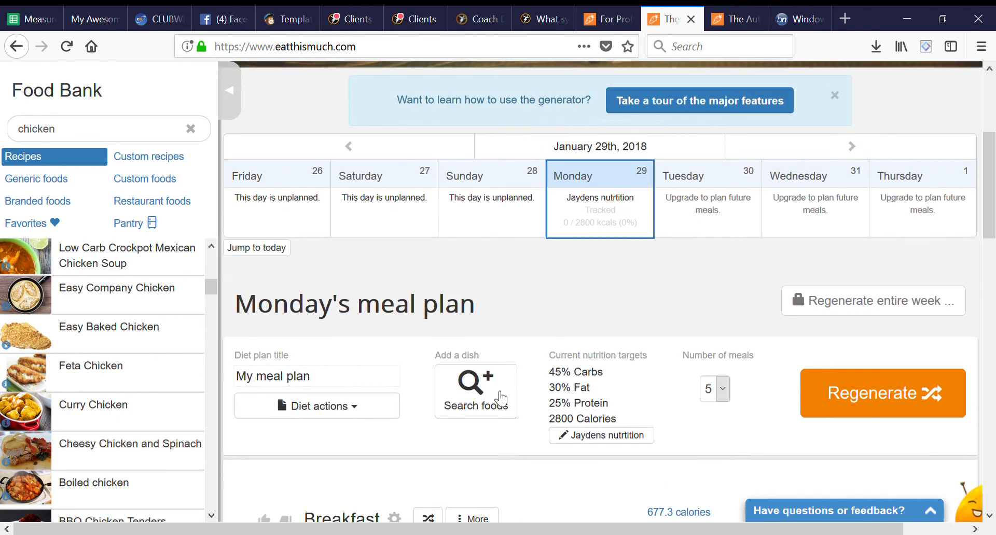
{"action": "scroll", "coordinate": [446, 415], "scroll_direction": "up", "scroll_amount": 3}
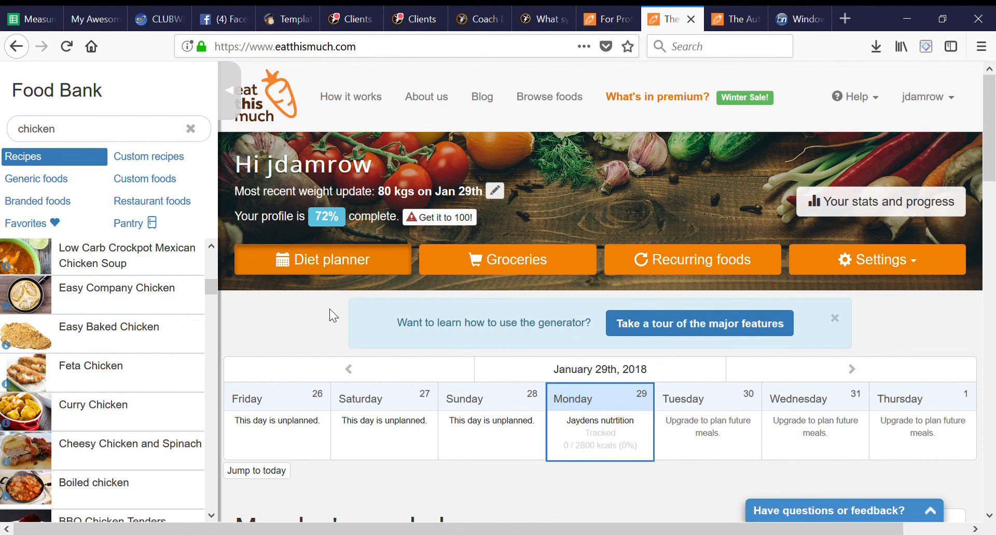
Review the foods planned for Monday's breakfast, lunch, dinner and two snacks.
{"action": "scroll", "coordinate": [329, 309], "scroll_direction": "down", "scroll_amount": 15}
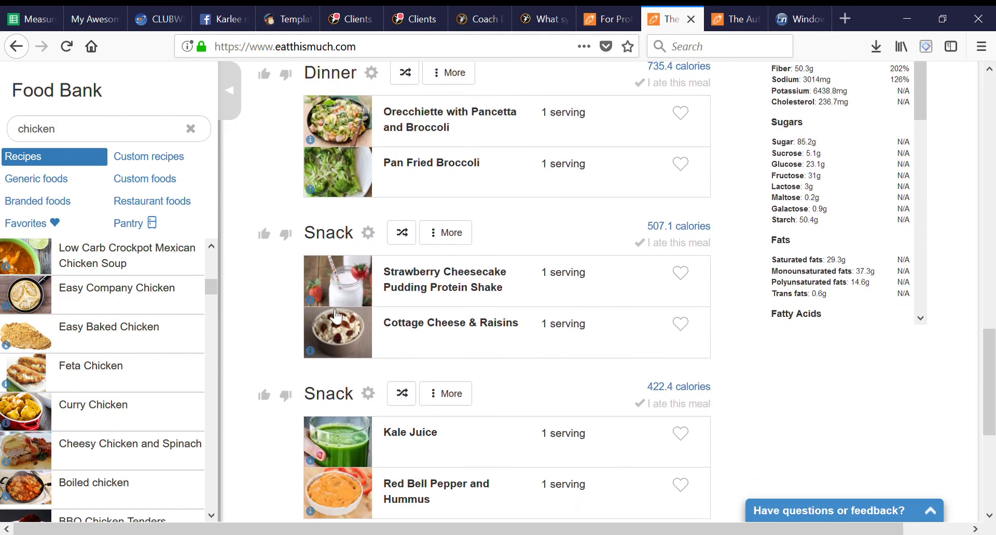
{"action": "scroll", "coordinate": [336, 315], "scroll_direction": "down", "scroll_amount": 2}
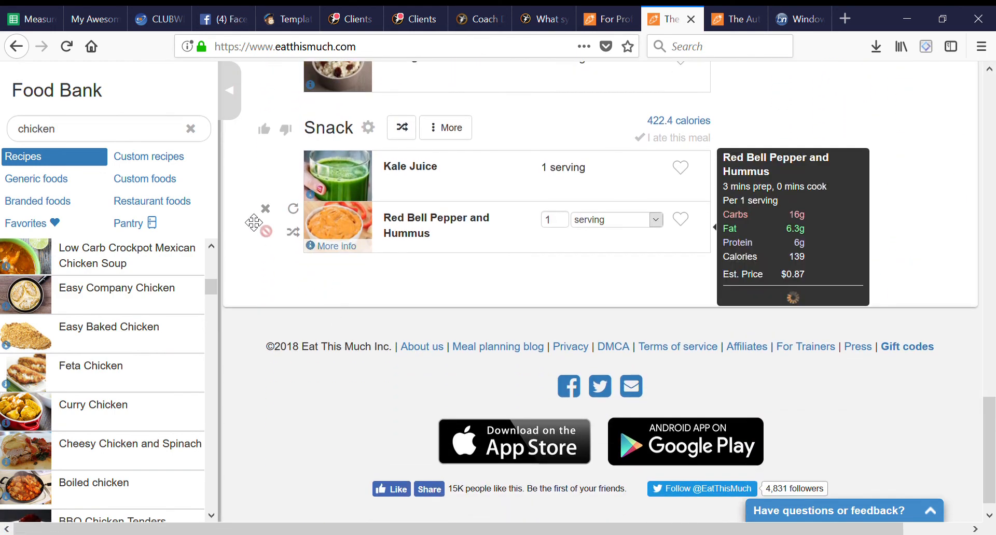
{"action": "scroll", "coordinate": [245, 213], "scroll_direction": "up", "scroll_amount": 3}
{"action": "scroll", "coordinate": [245, 214], "scroll_direction": "up", "scroll_amount": 7}
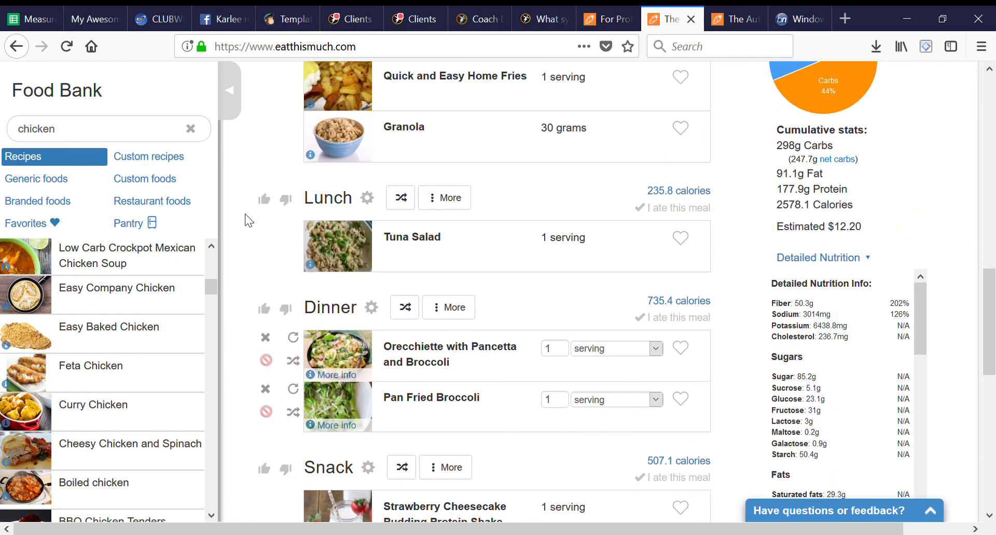
{"action": "scroll", "coordinate": [243, 197], "scroll_direction": "up", "scroll_amount": 4}
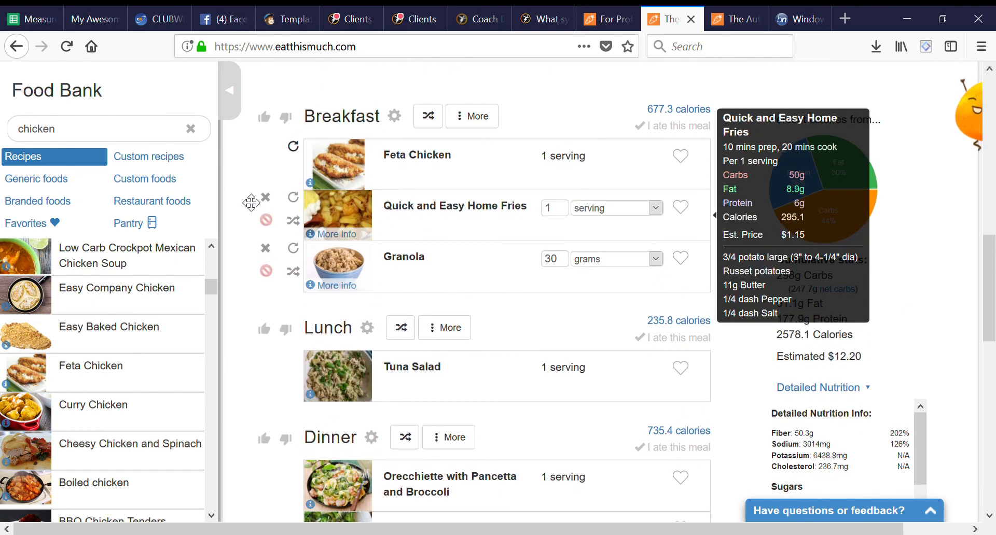
{"action": "scroll", "coordinate": [251, 203], "scroll_direction": "down", "scroll_amount": 1}
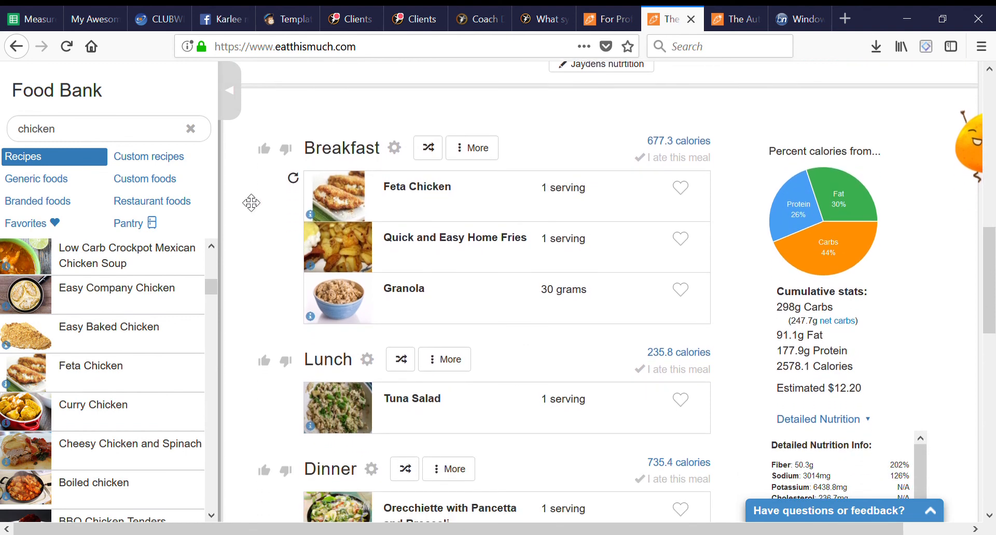
{"action": "scroll", "coordinate": [251, 203], "scroll_direction": "up", "scroll_amount": 1}
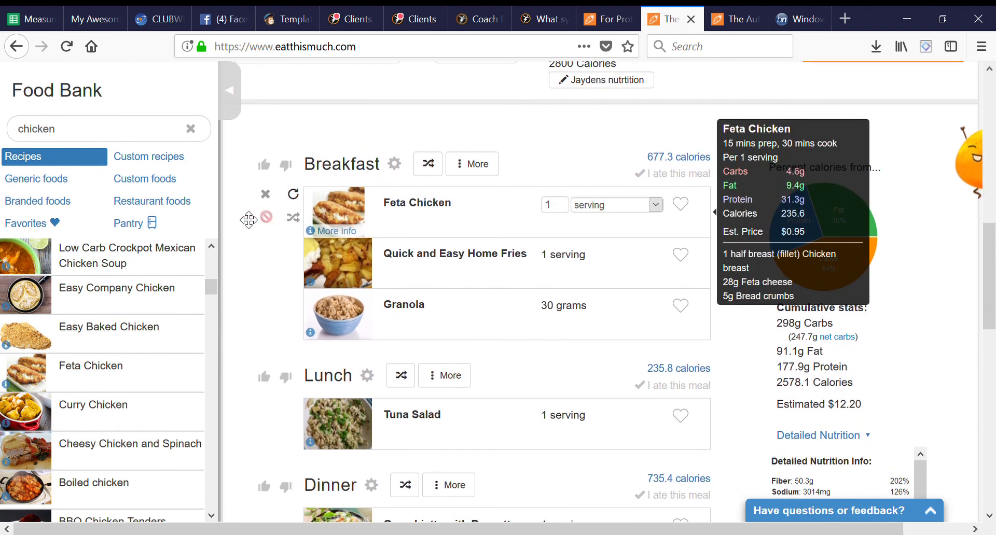
{"action": "scroll", "coordinate": [249, 219], "scroll_direction": "down", "scroll_amount": 2}
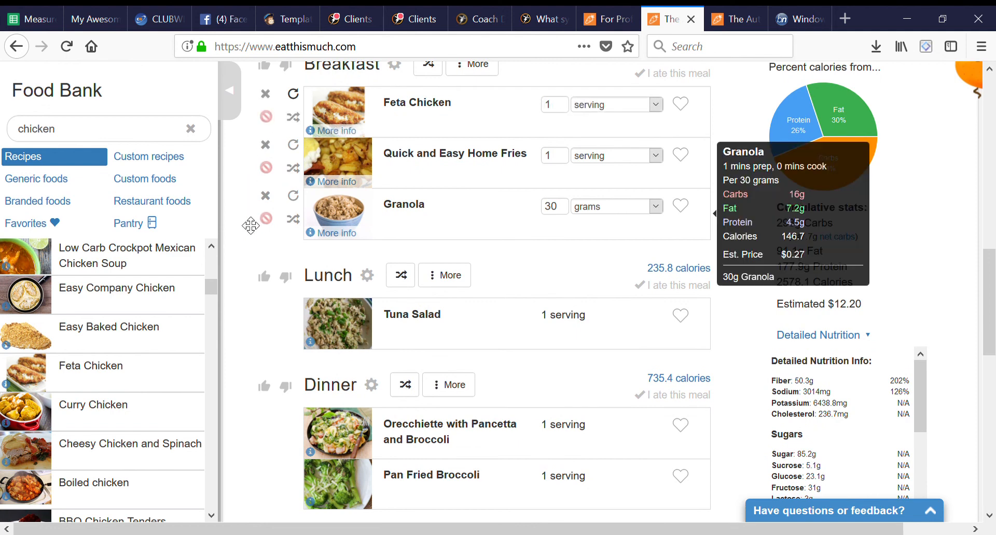
{"action": "scroll", "coordinate": [249, 222], "scroll_direction": "down", "scroll_amount": 2}
{"action": "scroll", "coordinate": [251, 225], "scroll_direction": "down", "scroll_amount": 7}
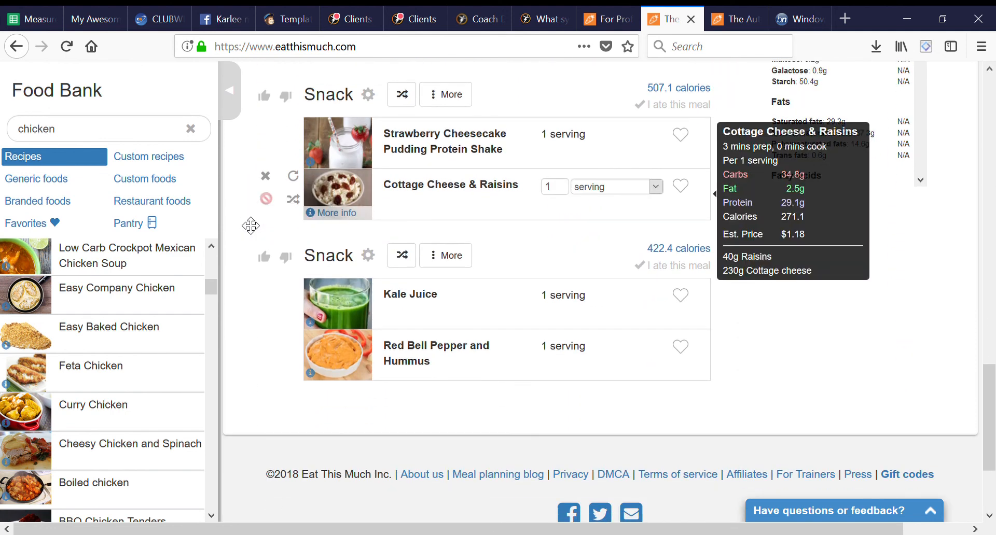
{"action": "scroll", "coordinate": [251, 225], "scroll_direction": "up", "scroll_amount": 7}
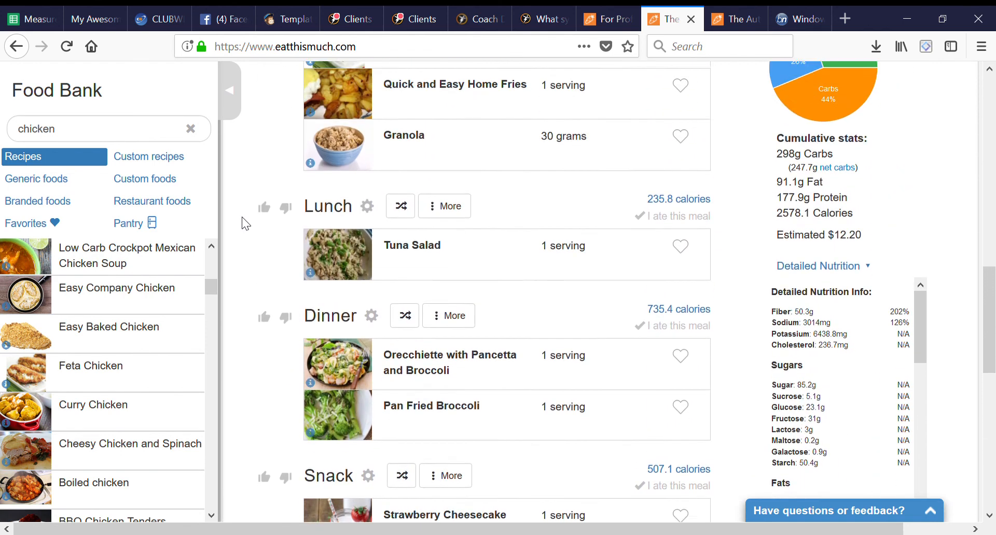
{"action": "scroll", "coordinate": [241, 217], "scroll_direction": "up", "scroll_amount": 5}
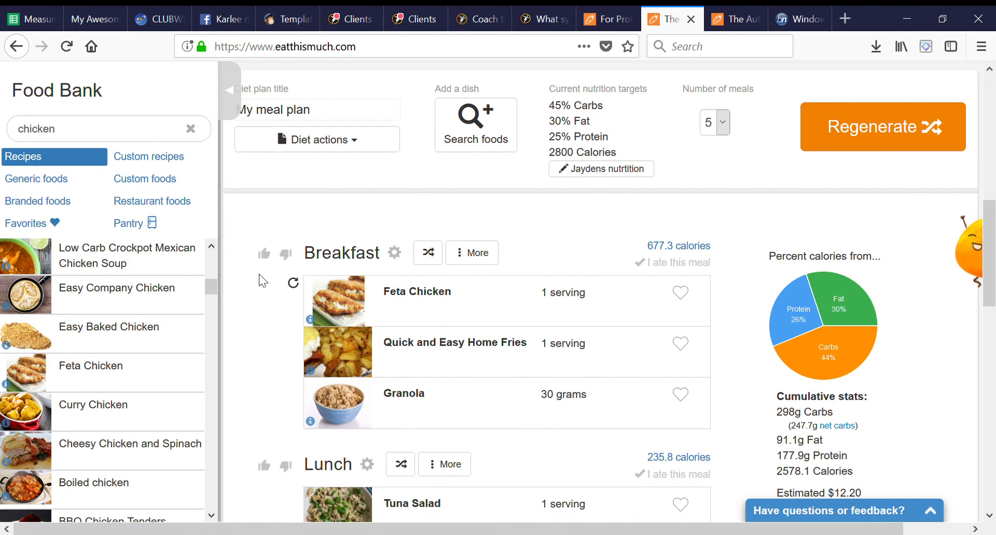
Open the breakfast's Quick and Easy Home Fries recipe and read its ingredients and directions.
{"action": "scroll", "coordinate": [424, 209], "scroll_direction": "down", "scroll_amount": 3}
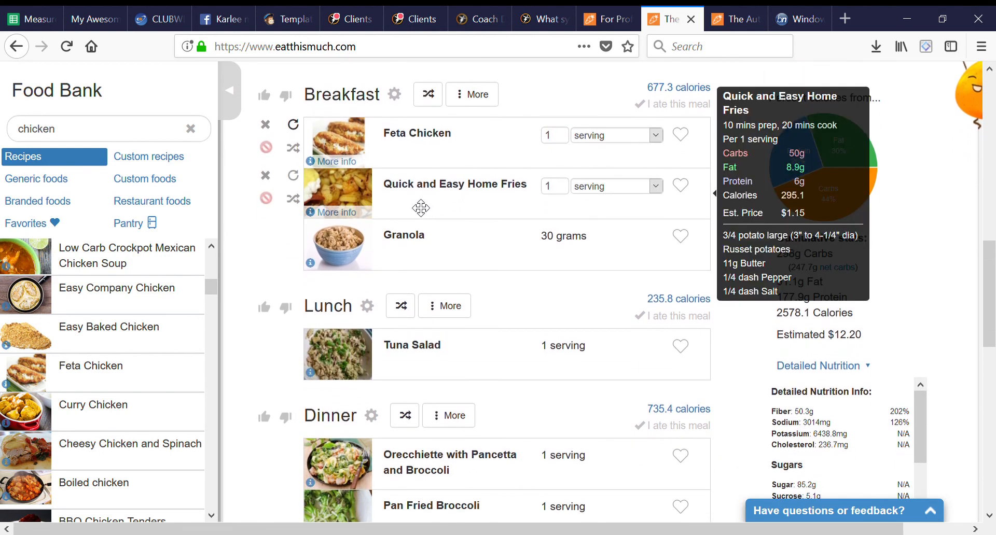
{"action": "left_click", "coordinate": [336, 213]}
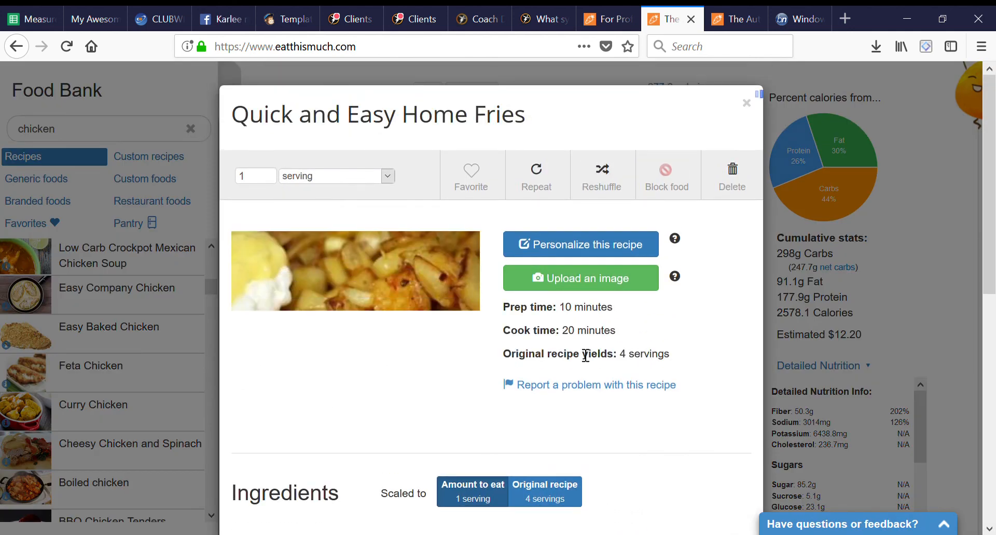
{"action": "scroll", "coordinate": [584, 355], "scroll_direction": "down", "scroll_amount": 3}
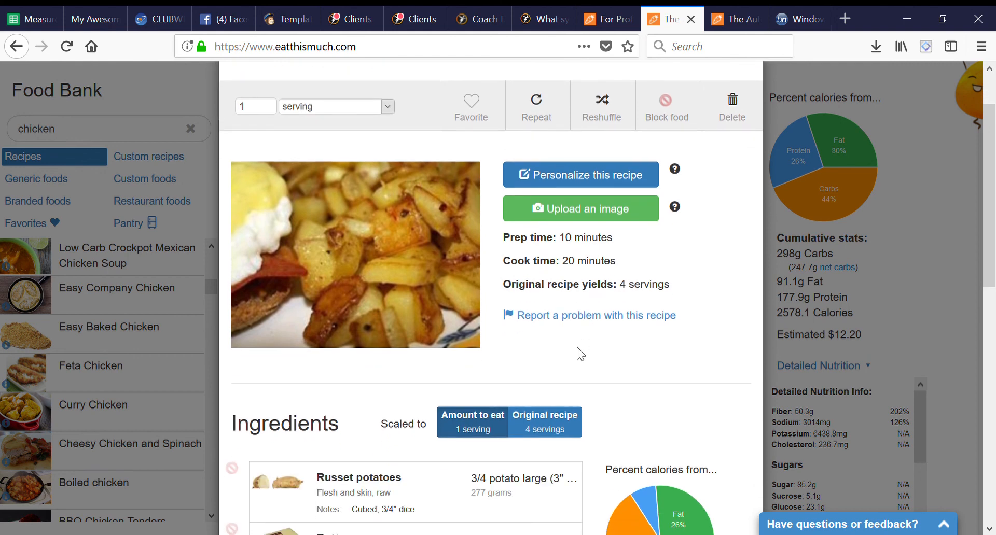
{"action": "scroll", "coordinate": [577, 348], "scroll_direction": "down", "scroll_amount": 5}
{"action": "mouse_move", "coordinate": [416, 297]}
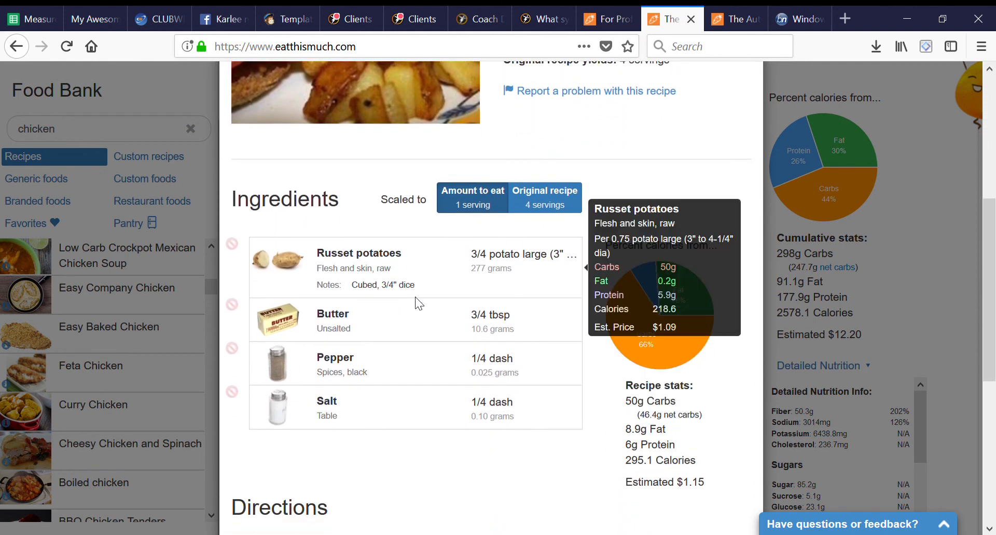
{"action": "scroll", "coordinate": [416, 303], "scroll_direction": "down", "scroll_amount": 2}
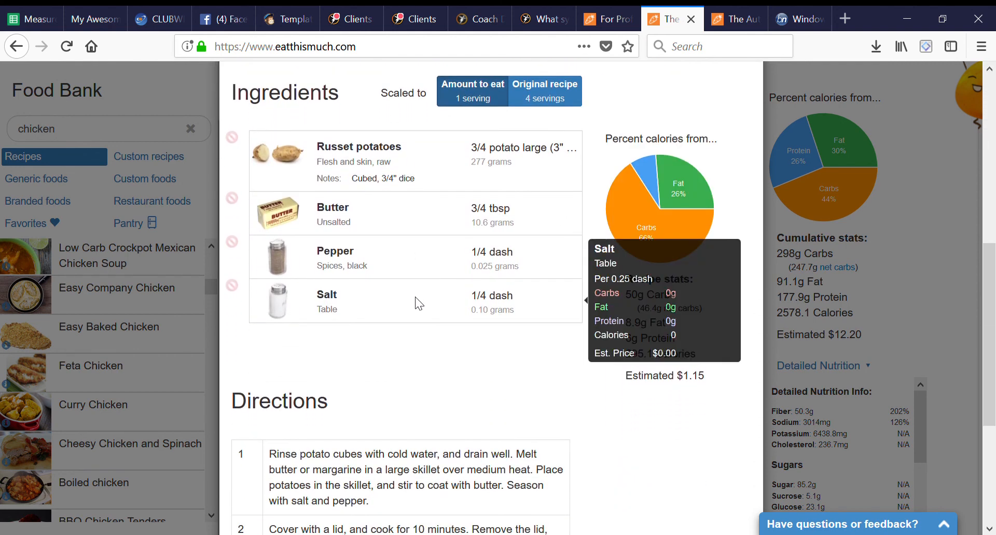
{"action": "scroll", "coordinate": [415, 296], "scroll_direction": "down", "scroll_amount": 4}
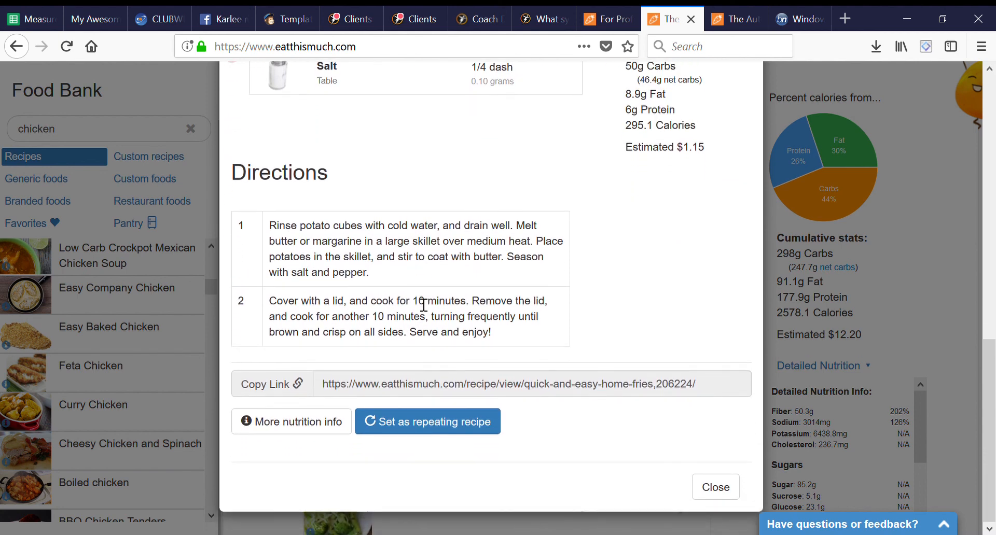
Show the full nutrition facts of the Home Fries recipe down to the amino acids, and return to Monday's meal plan.
{"action": "left_click", "coordinate": [295, 425]}
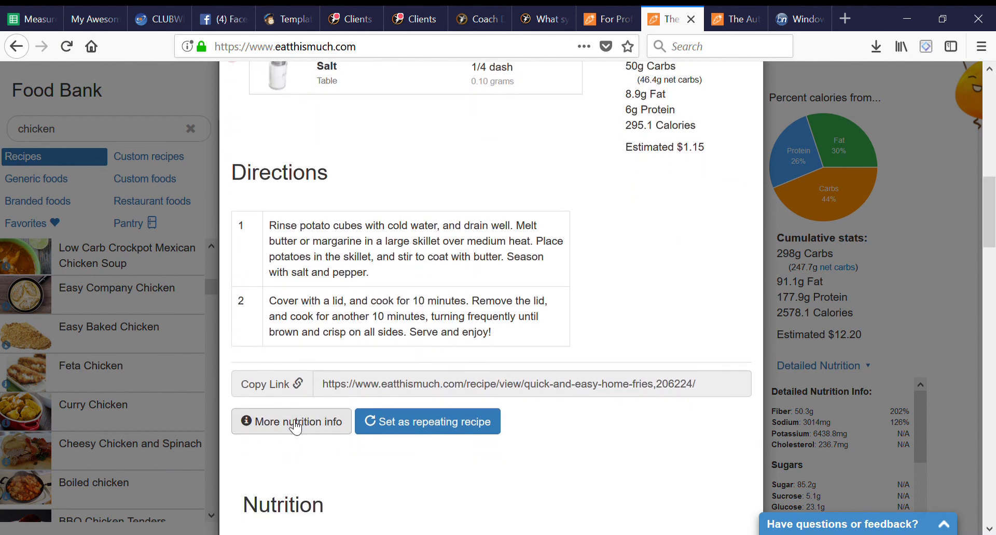
{"action": "scroll", "coordinate": [295, 425], "scroll_direction": "down", "scroll_amount": 8}
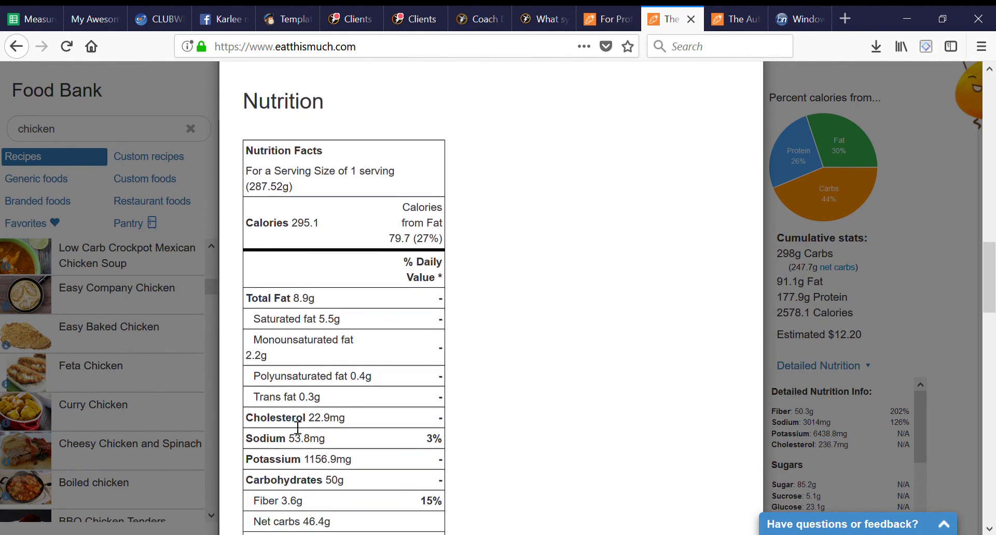
{"action": "scroll", "coordinate": [297, 426], "scroll_direction": "down", "scroll_amount": 2}
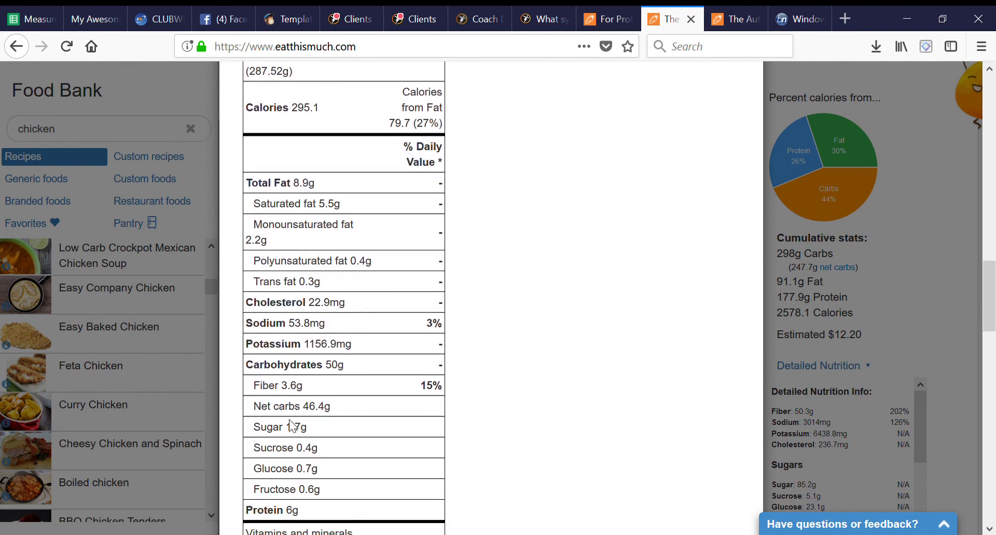
{"action": "scroll", "coordinate": [293, 427], "scroll_direction": "down", "scroll_amount": 20}
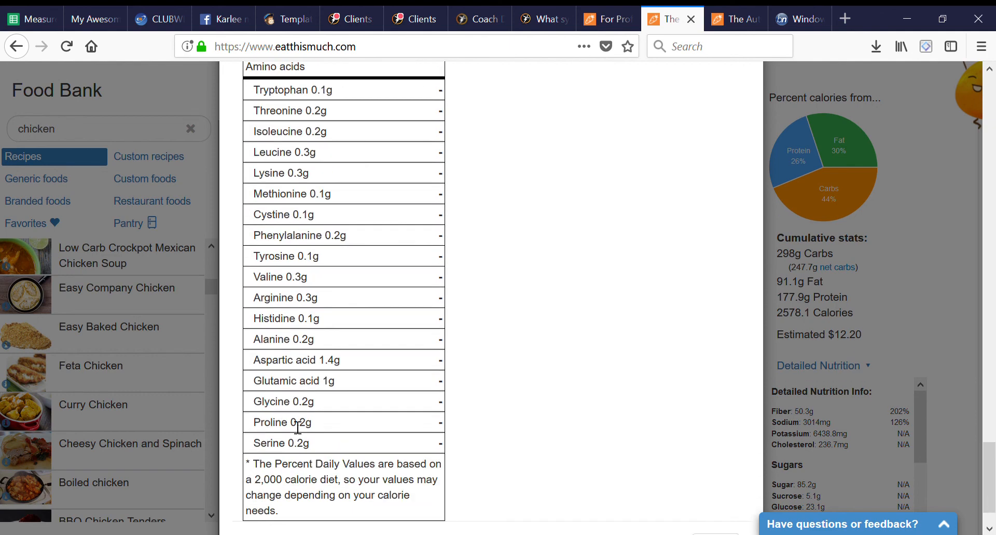
{"action": "scroll", "coordinate": [297, 427], "scroll_direction": "down", "scroll_amount": 1}
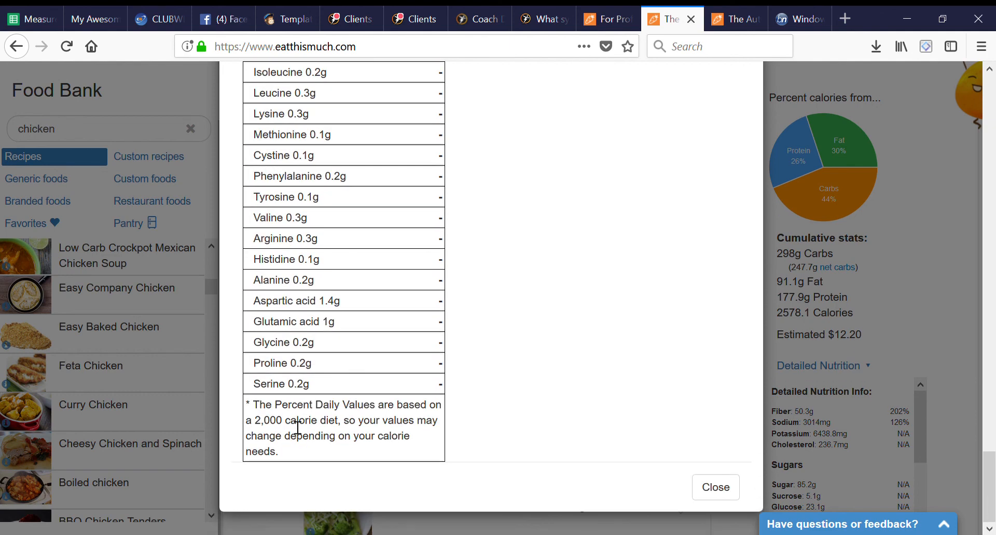
{"action": "left_click", "coordinate": [717, 488]}
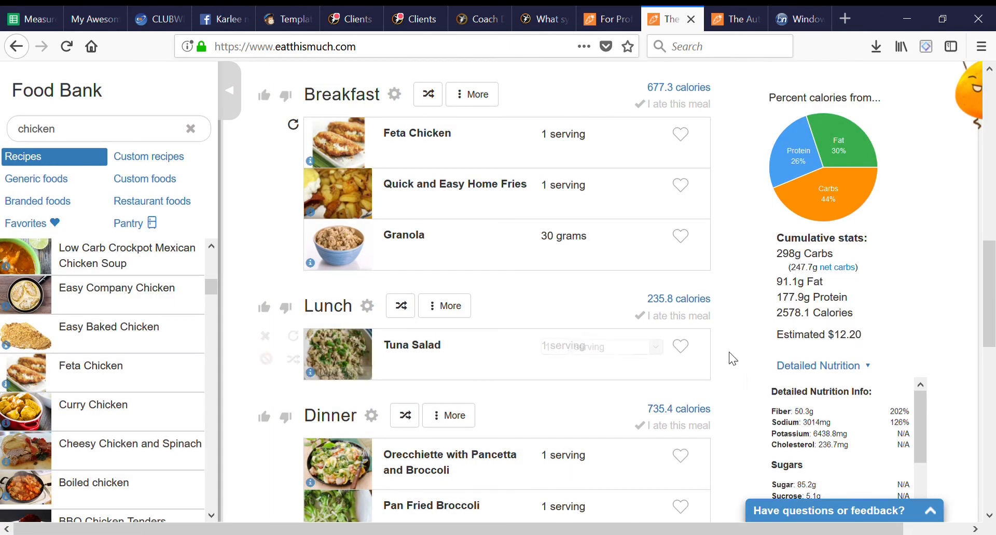
{"action": "scroll", "coordinate": [731, 358], "scroll_direction": "up", "scroll_amount": 7}
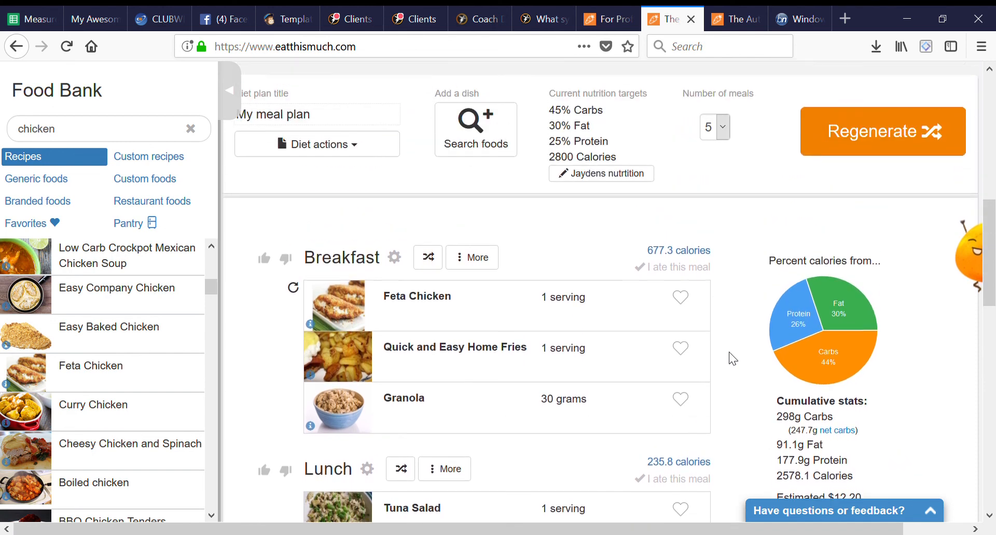
{"action": "scroll", "coordinate": [731, 358], "scroll_direction": "up", "scroll_amount": 1}
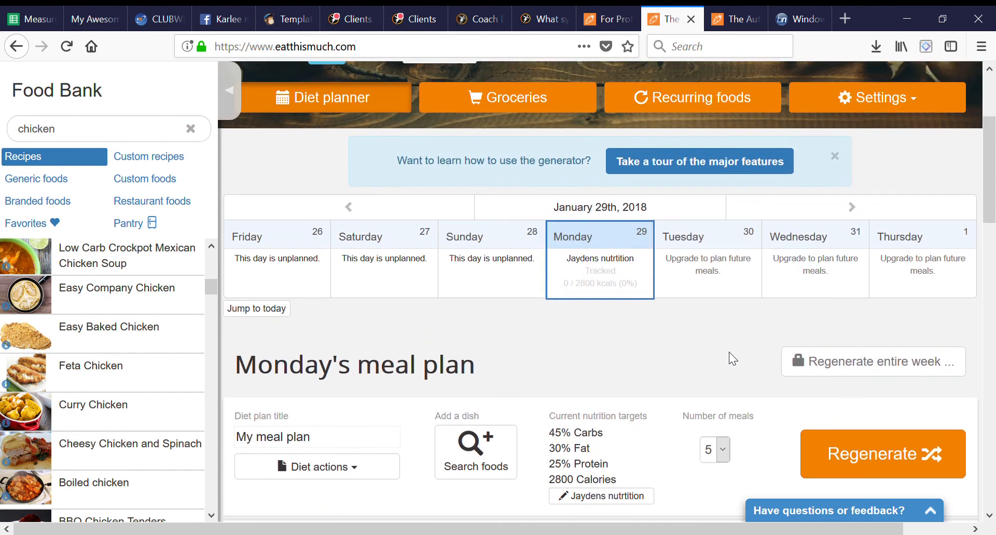